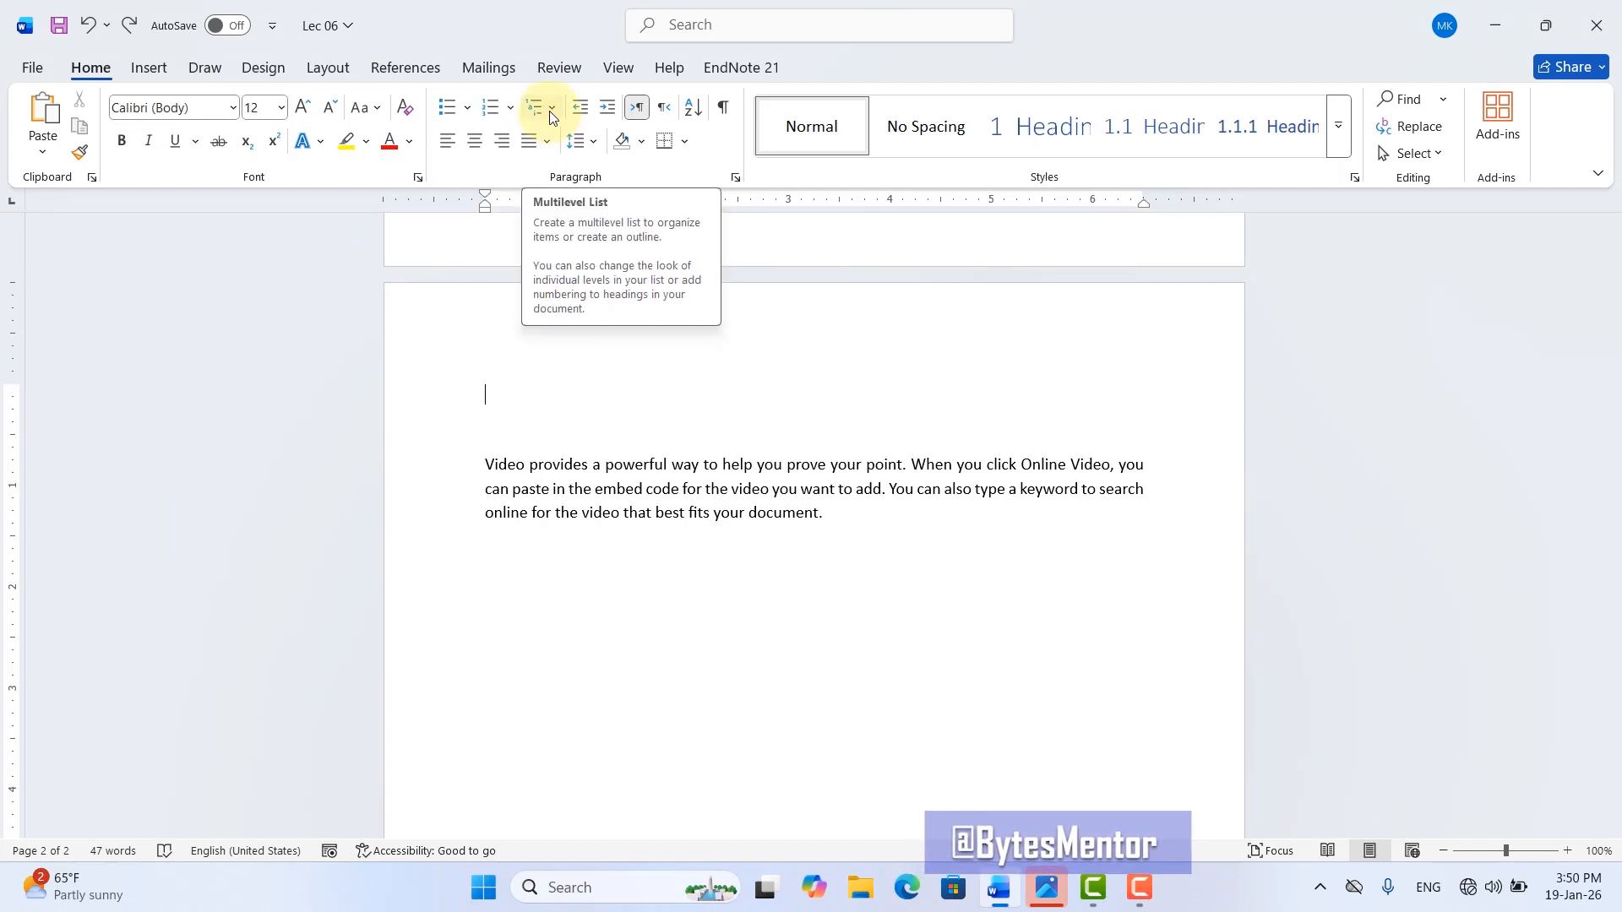
Step: Apply the 1 Heading 1, 1.1 Heading 2, 1.1.1 Heading 3 multilevel list to the empty line above the paragraph
click(551, 117)
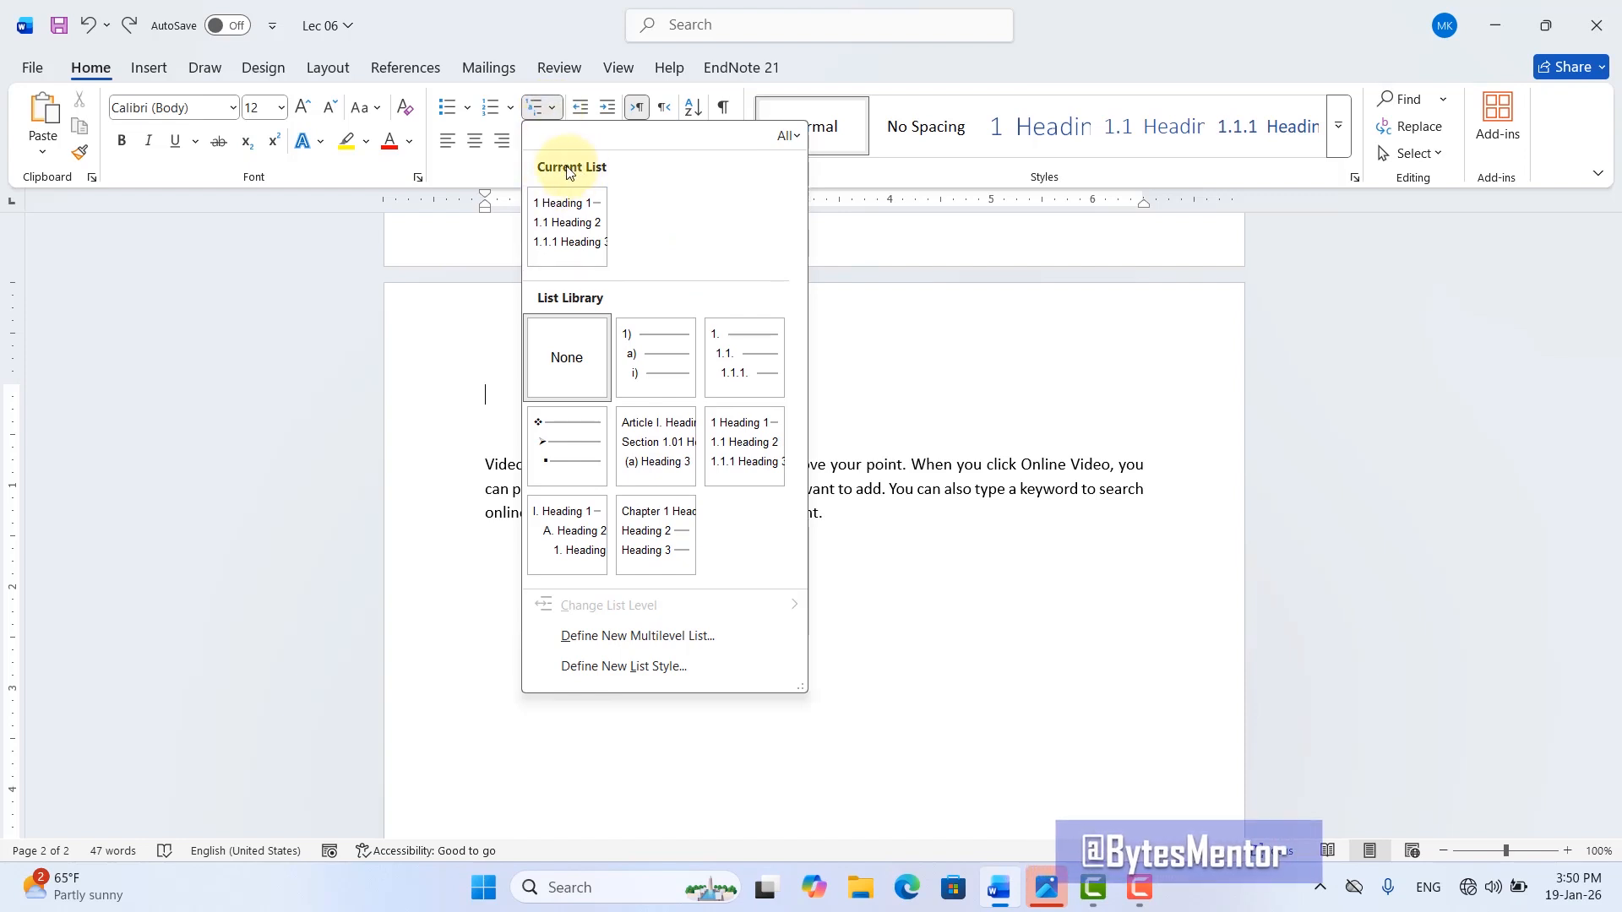
mouse_move(565, 218)
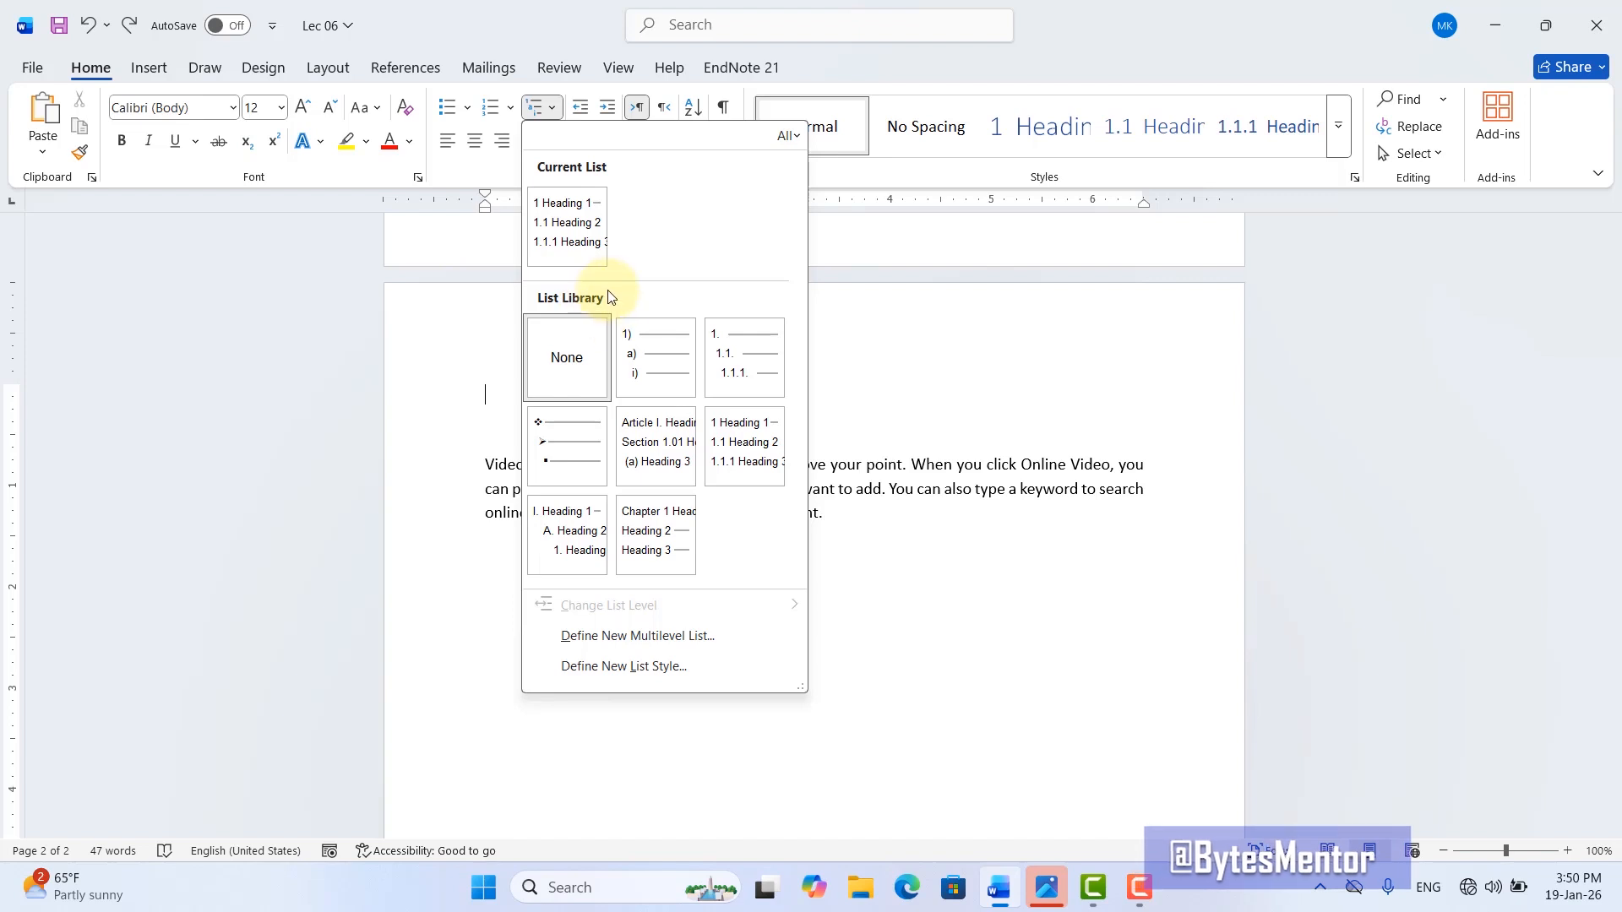
mouse_move(630, 492)
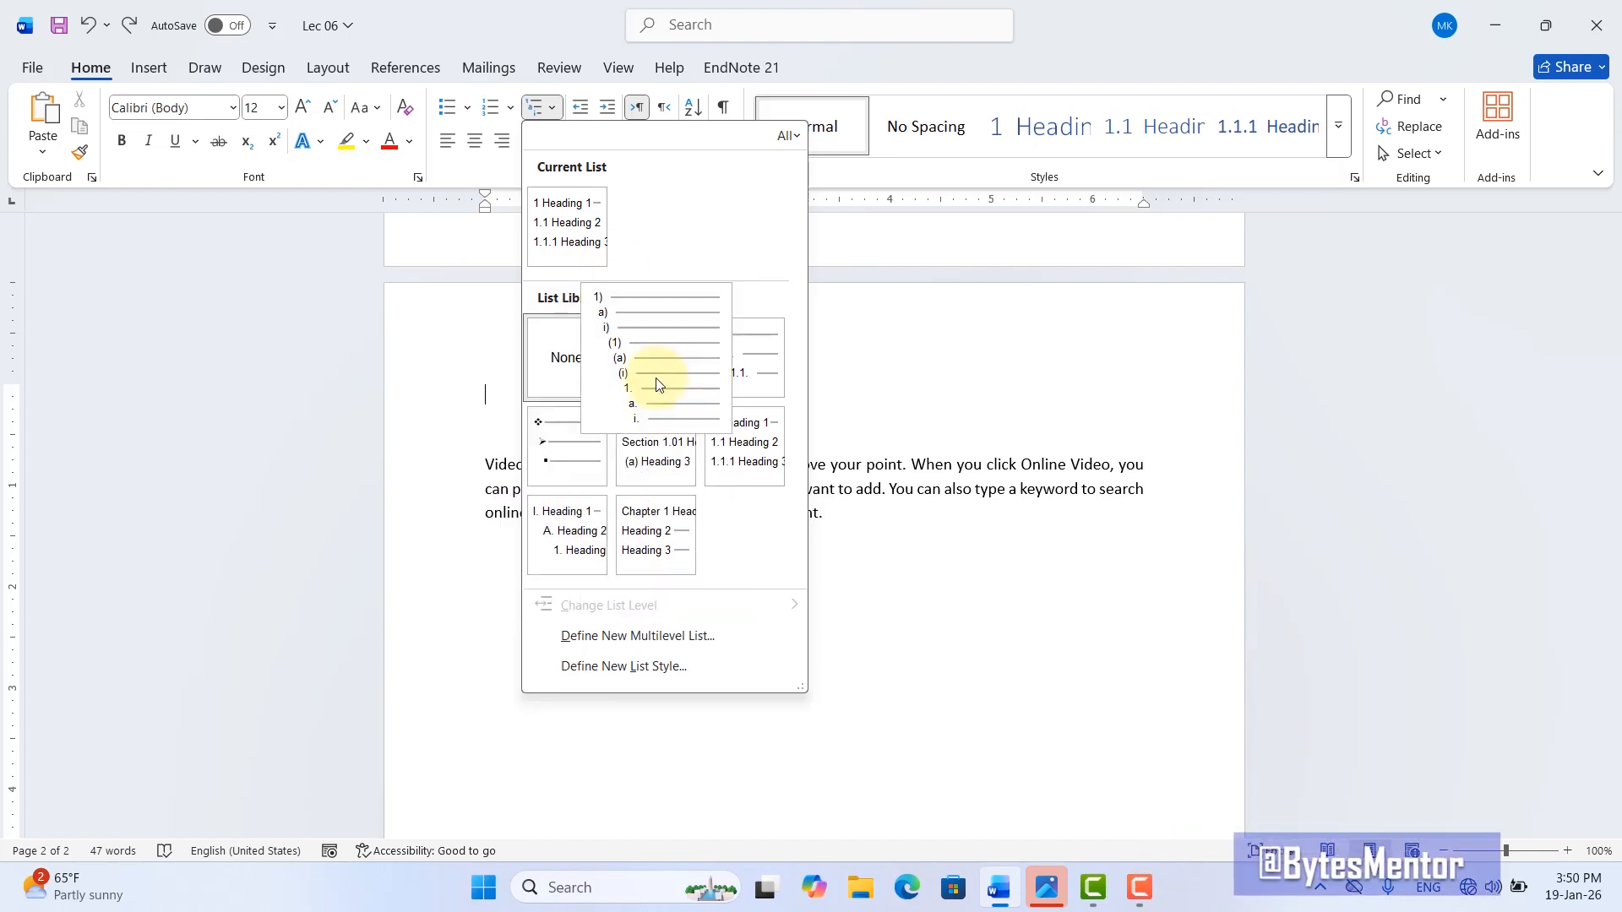
mouse_move(746, 412)
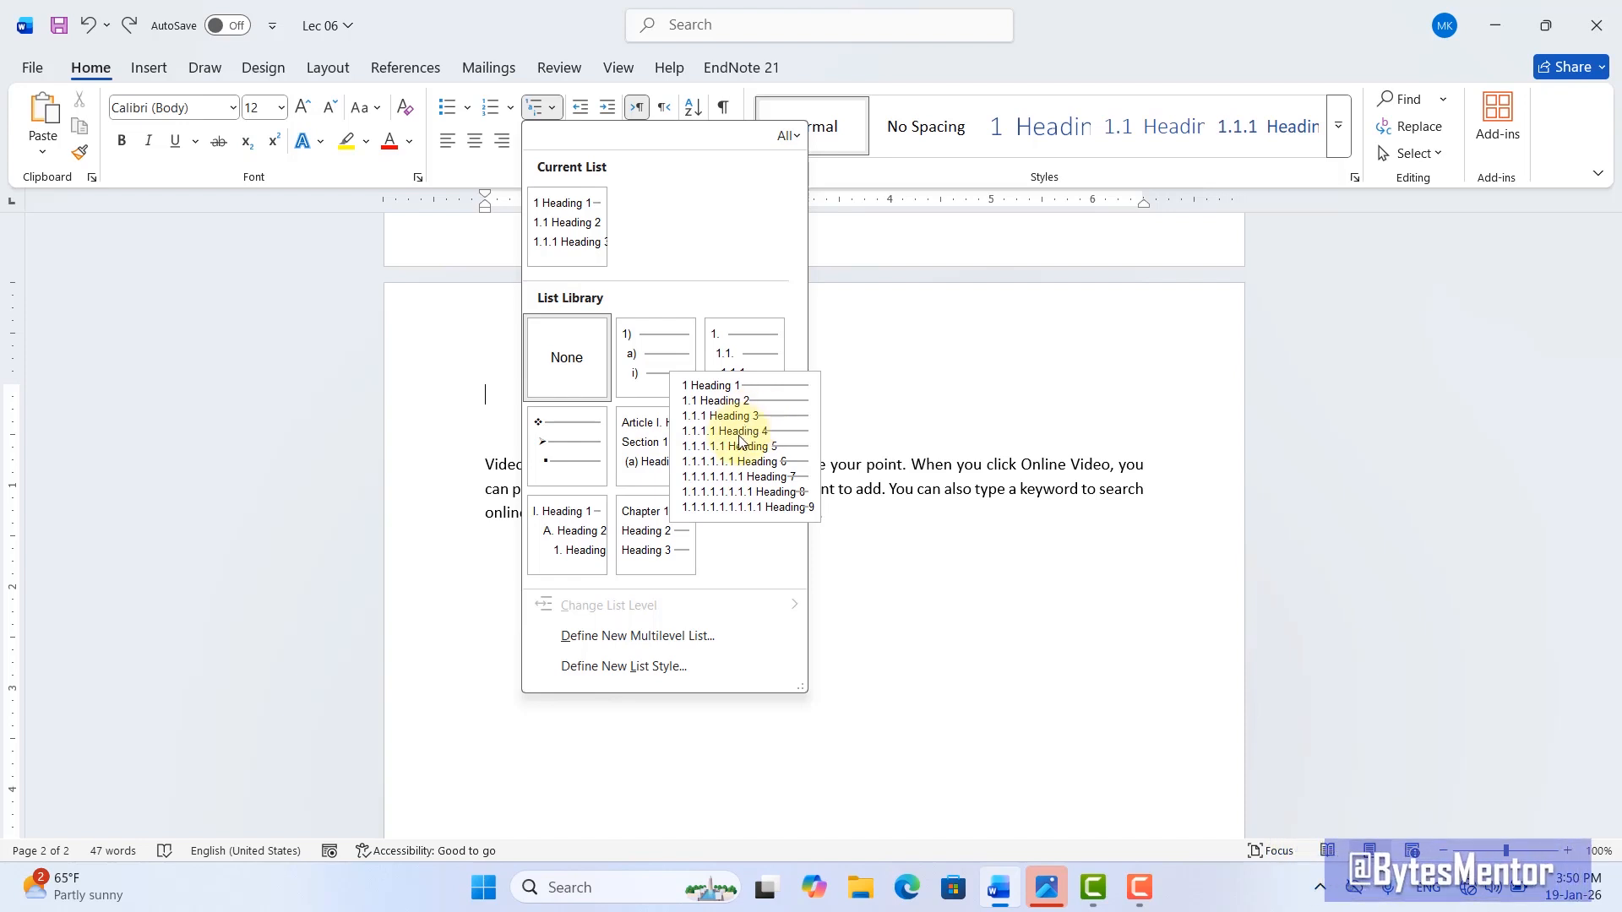
click(741, 437)
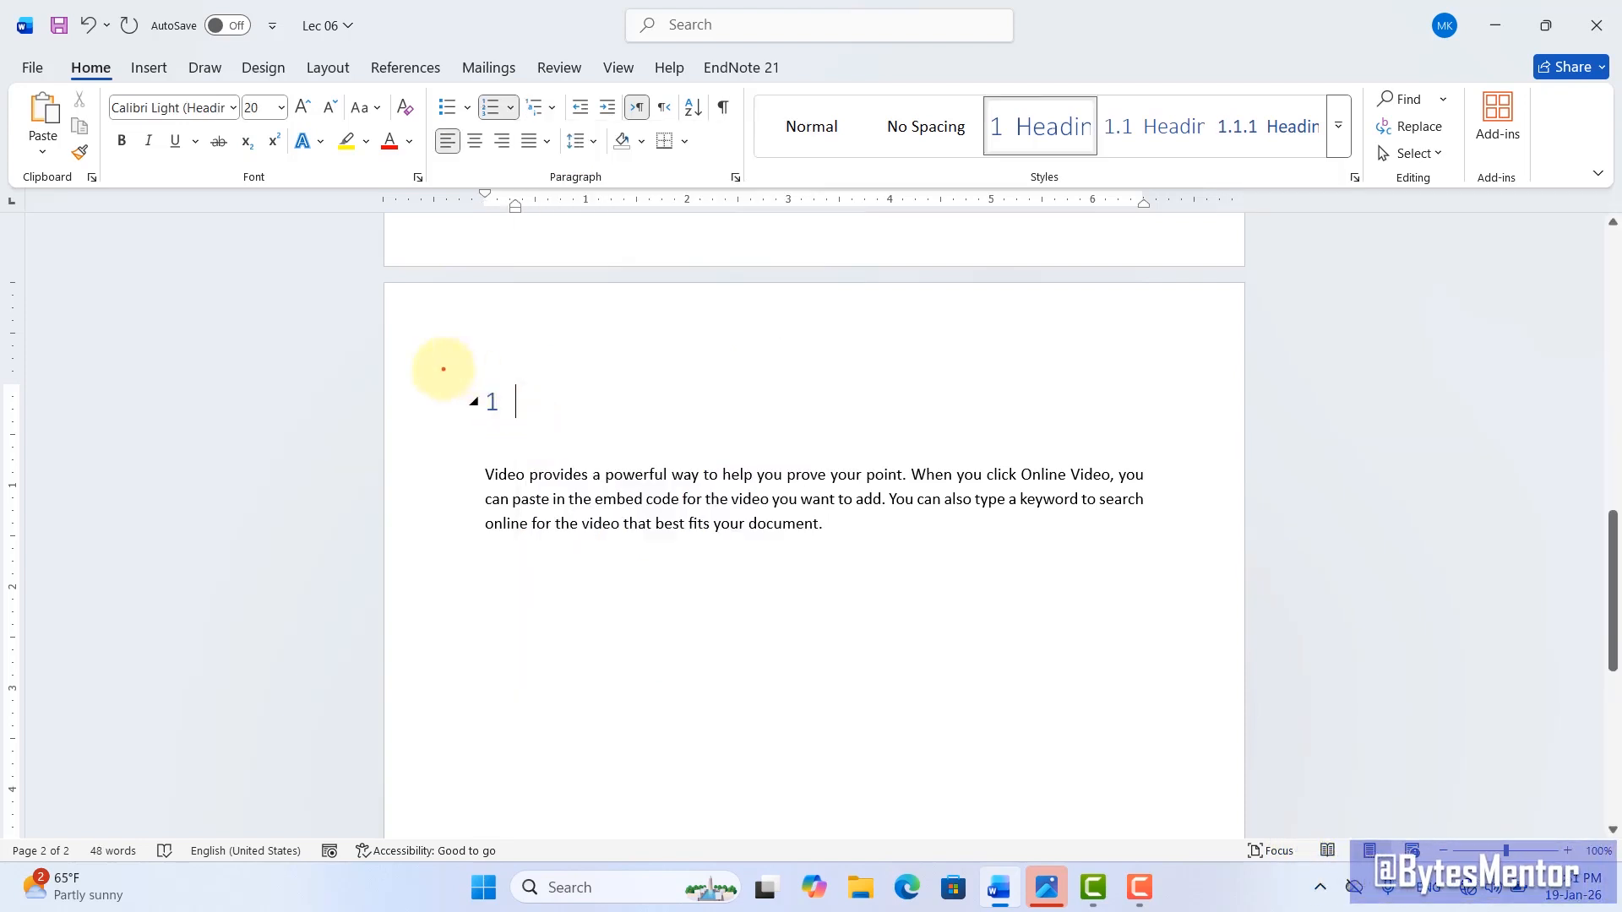
Step: Enter "Introduction" as the text of the numbered first-level heading
drag(441, 367, 520, 432)
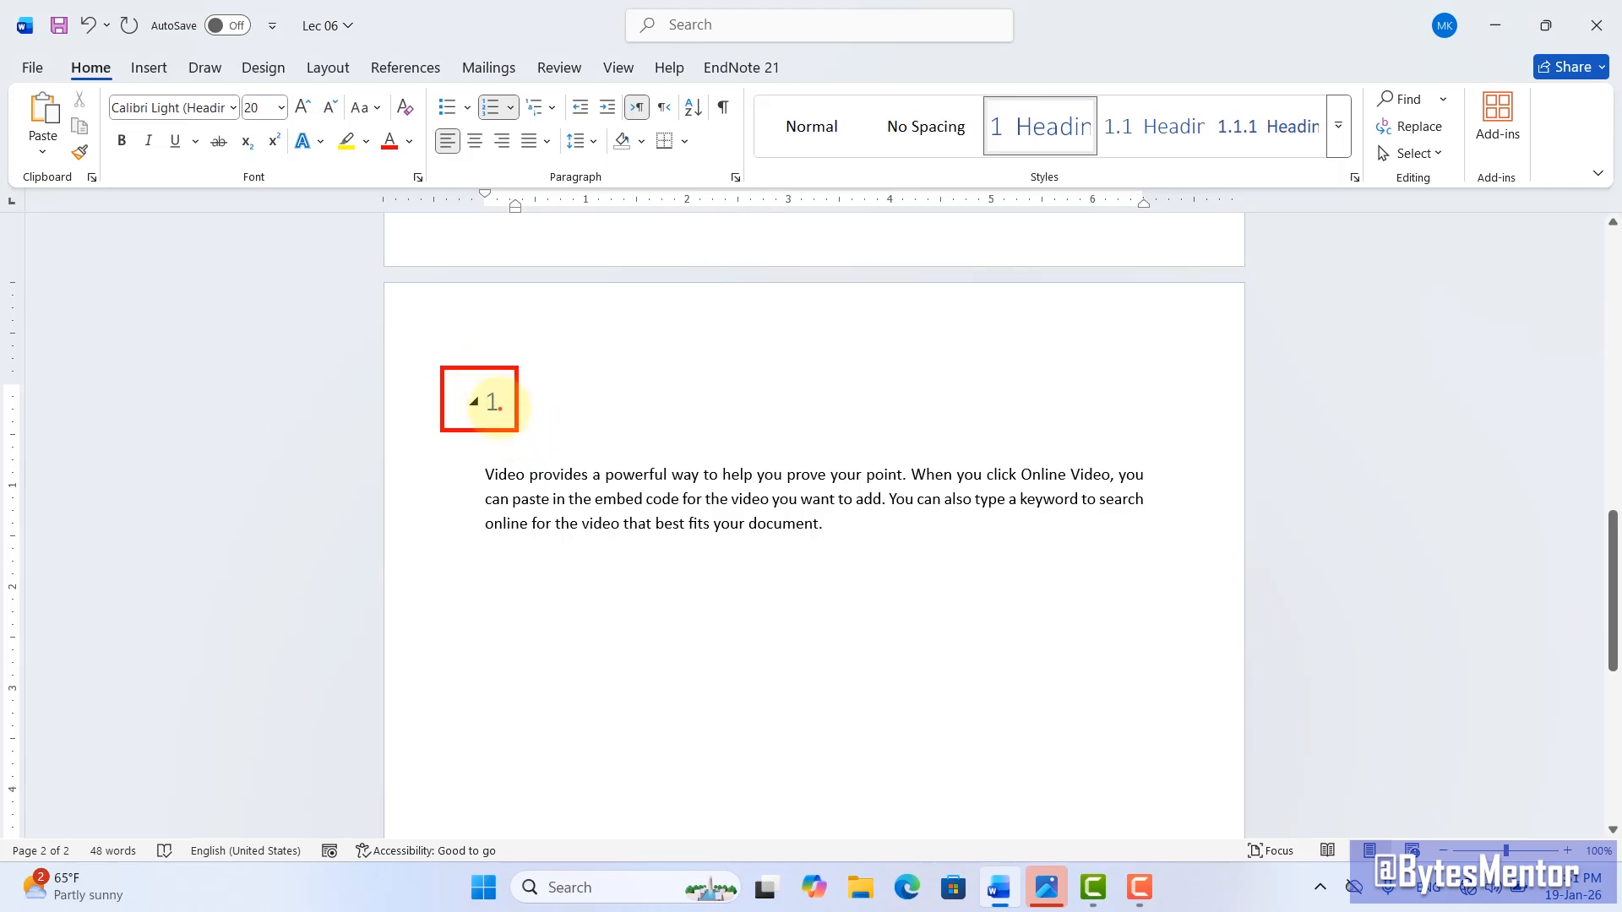
drag(423, 368, 752, 442)
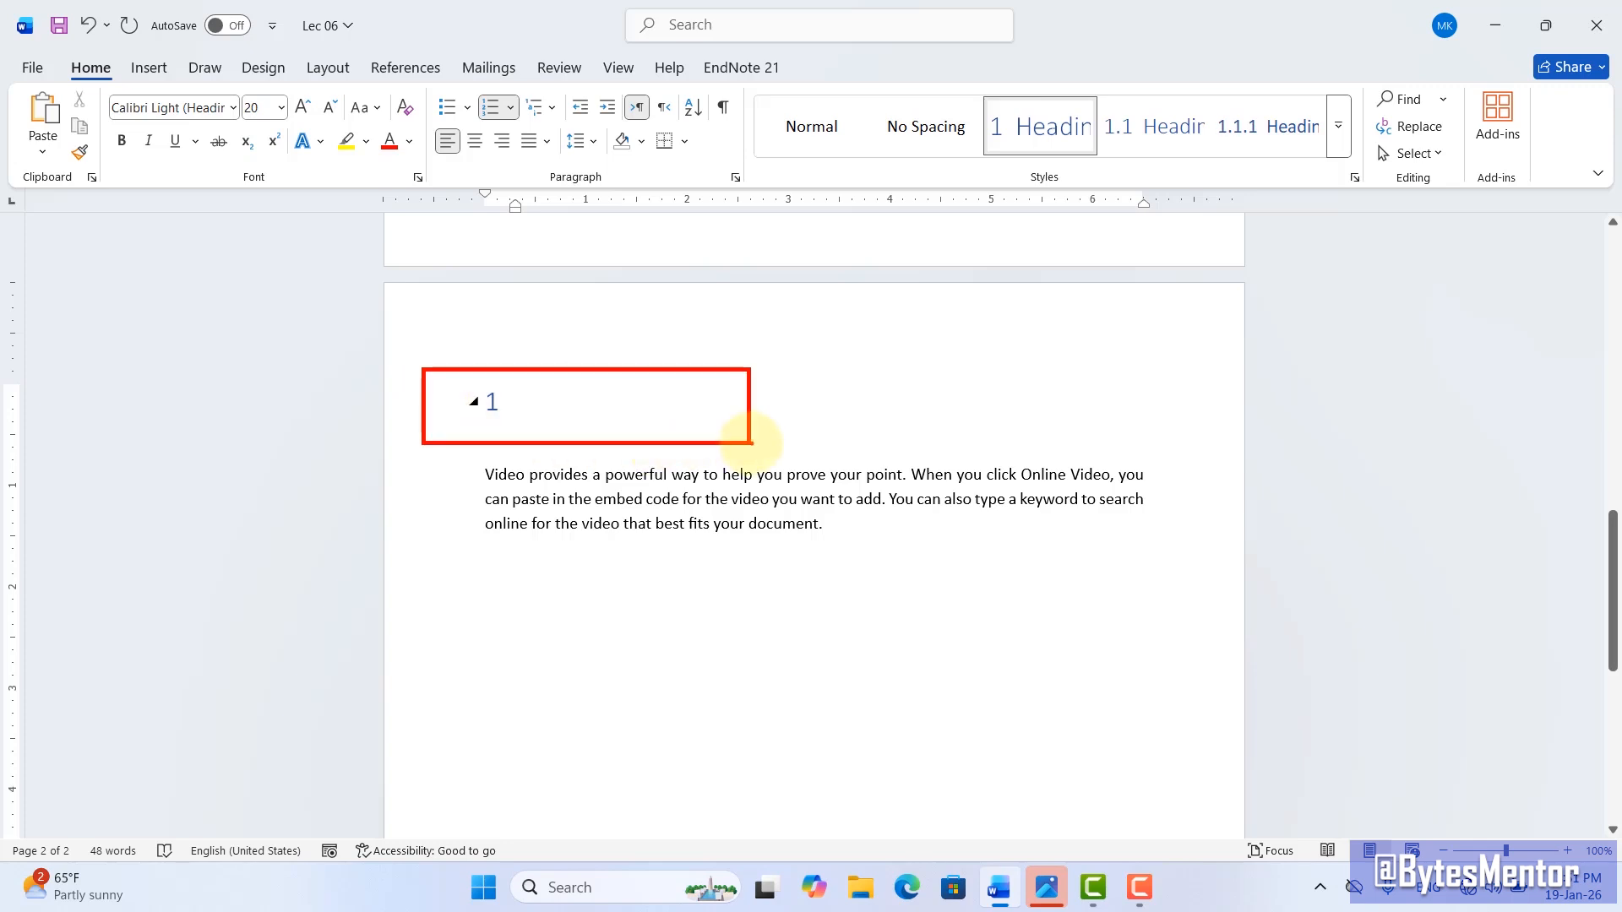
text(Introduction)
drag(456, 376, 674, 426)
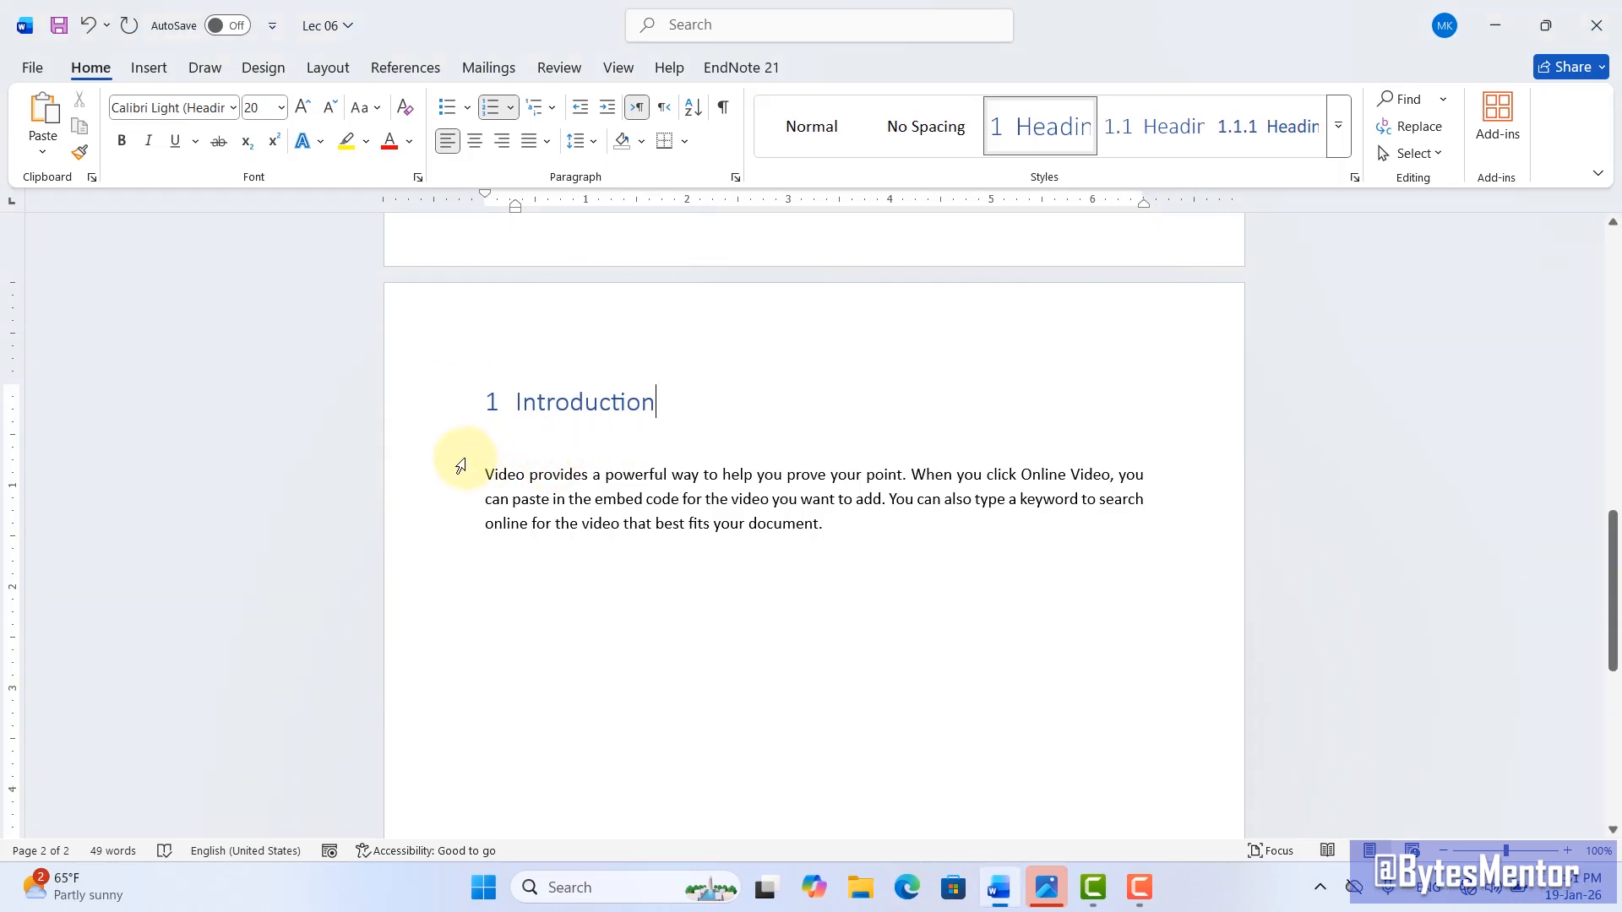
Step: Copy the body paragraph, delete it, and paste it back directly under the Introduction heading
mouse_move(843, 529)
mouse_down()
mouse_move(597, 518)
mouse_move(493, 484)
mouse_up()
key(ctrl+c)
key(Delete)
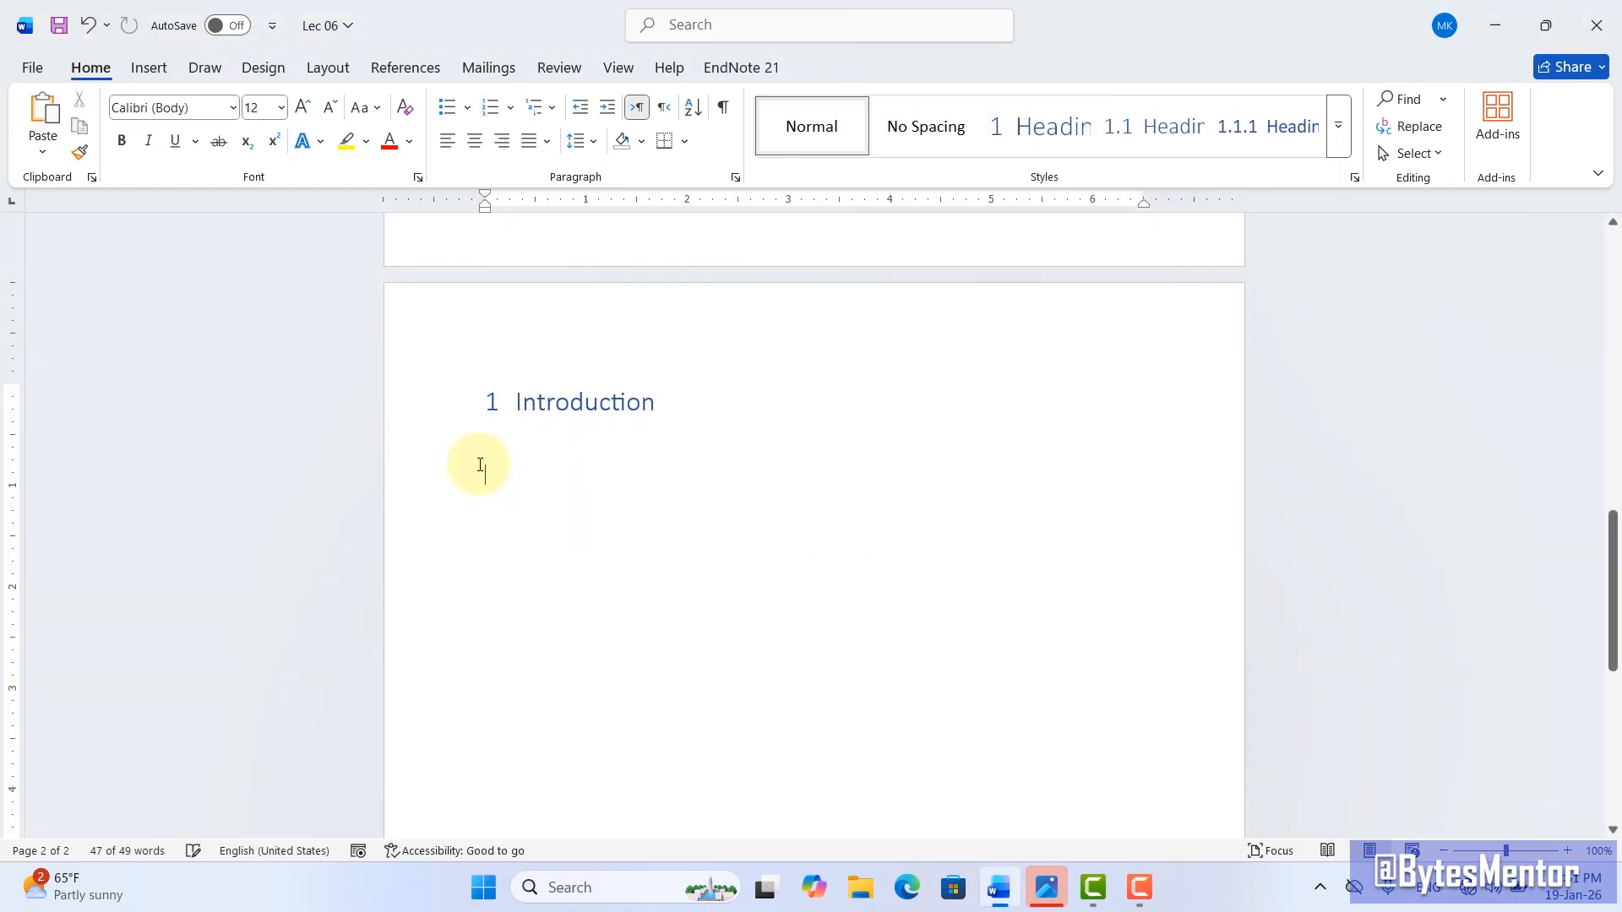
key(ctrl+v)
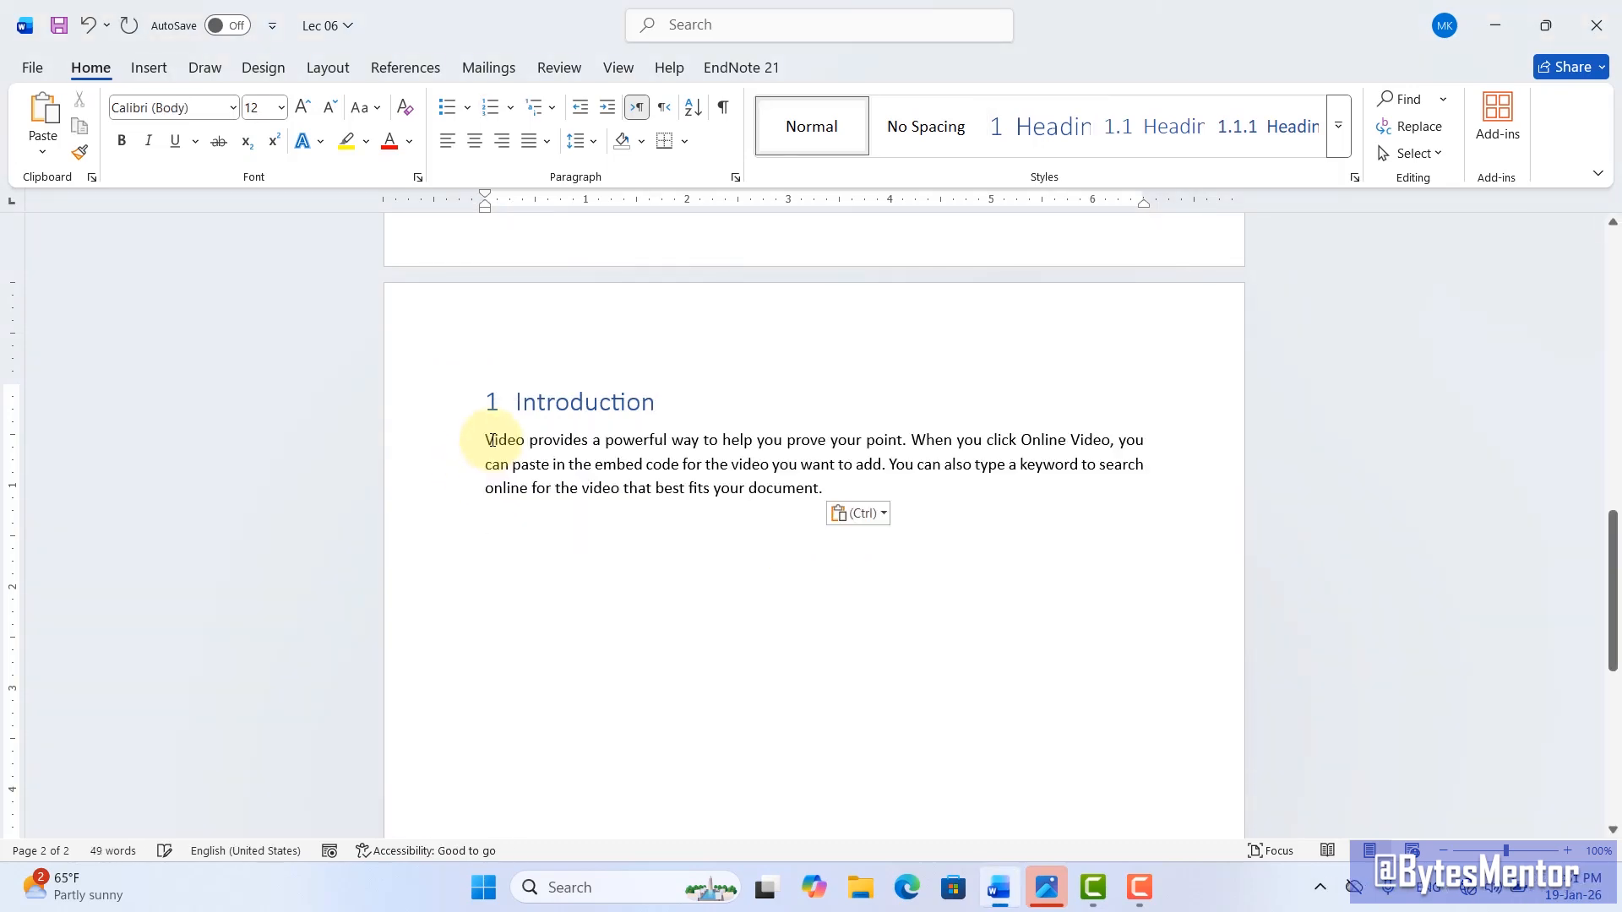
mouse_move(458, 369)
mouse_down()
mouse_move(550, 458)
mouse_move(963, 474)
mouse_move(1163, 514)
mouse_up()
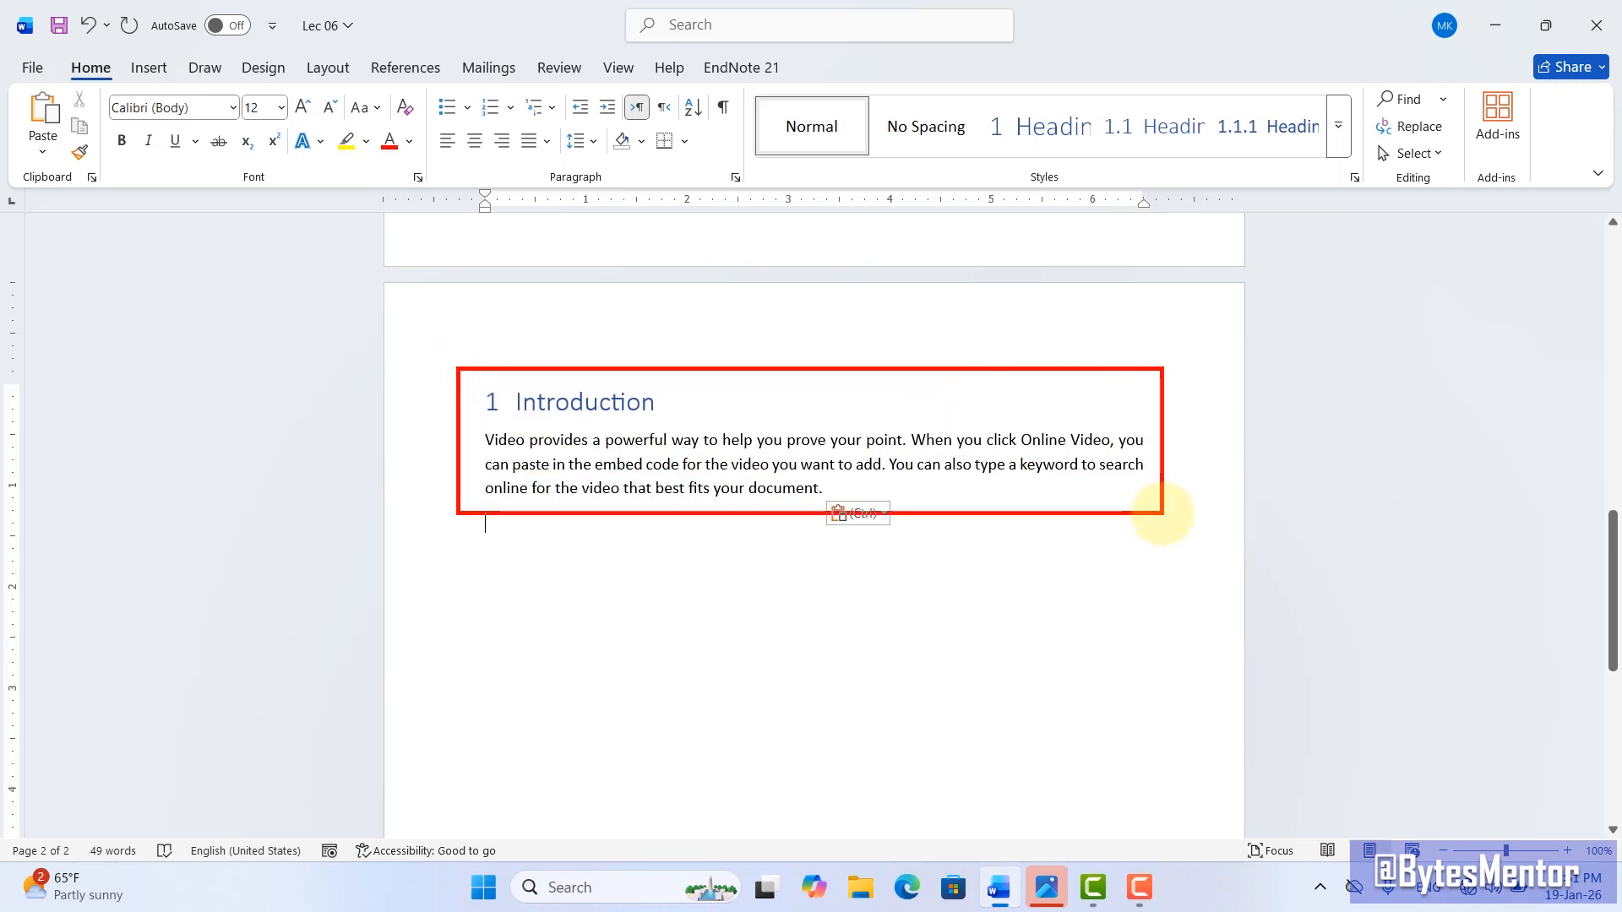
key(Escape)
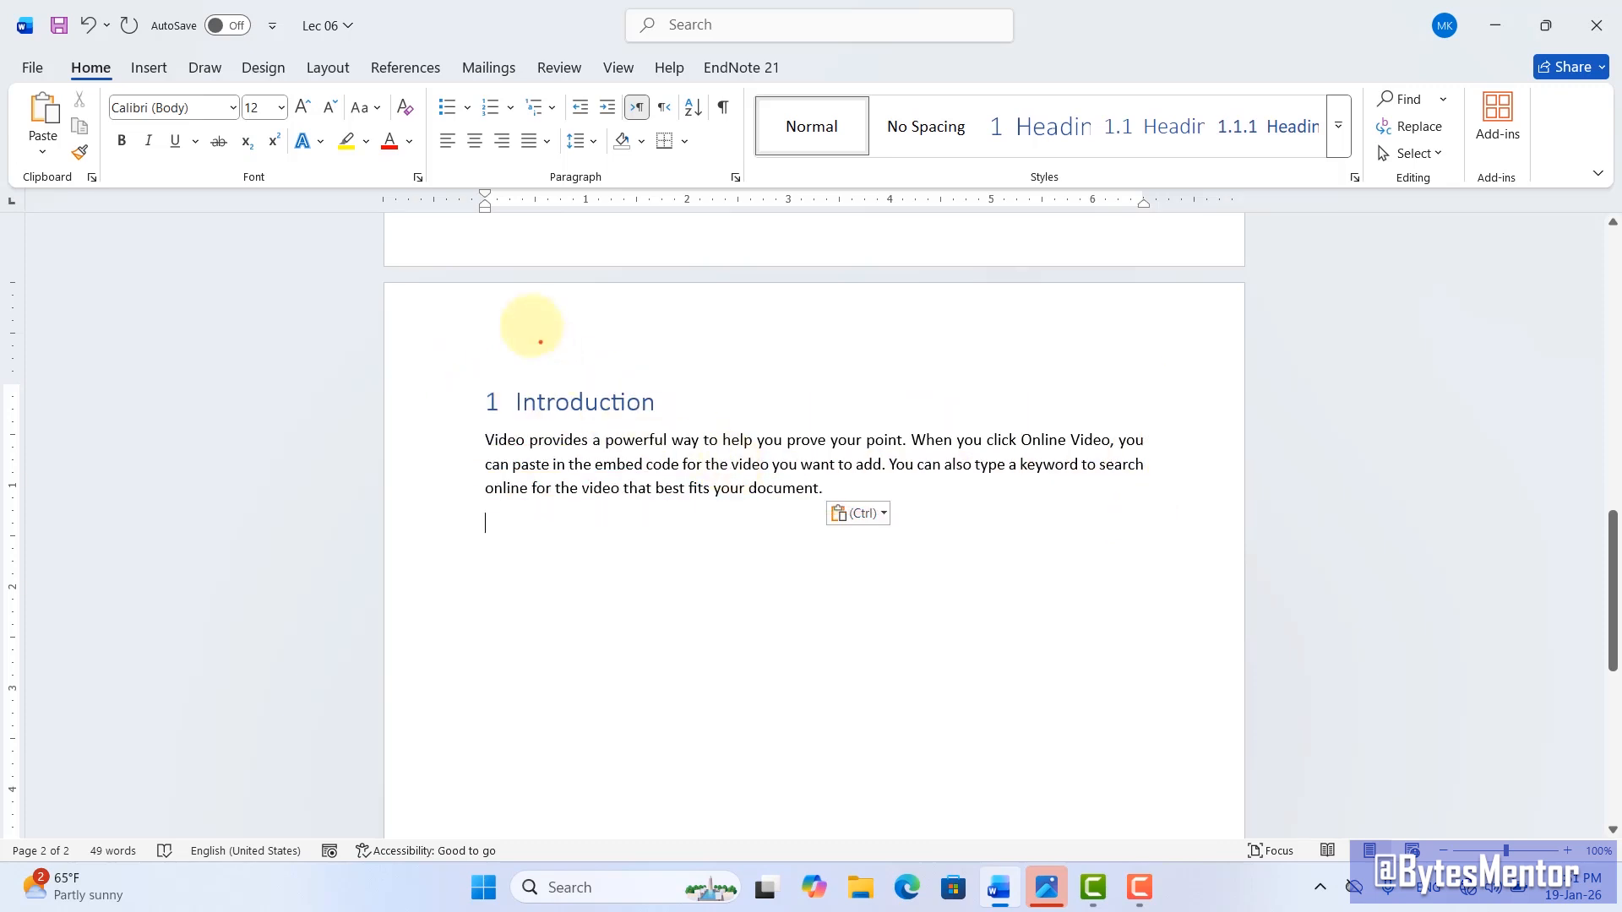
mouse_move(461, 370)
mouse_down()
mouse_move(541, 416)
mouse_move(672, 424)
mouse_up()
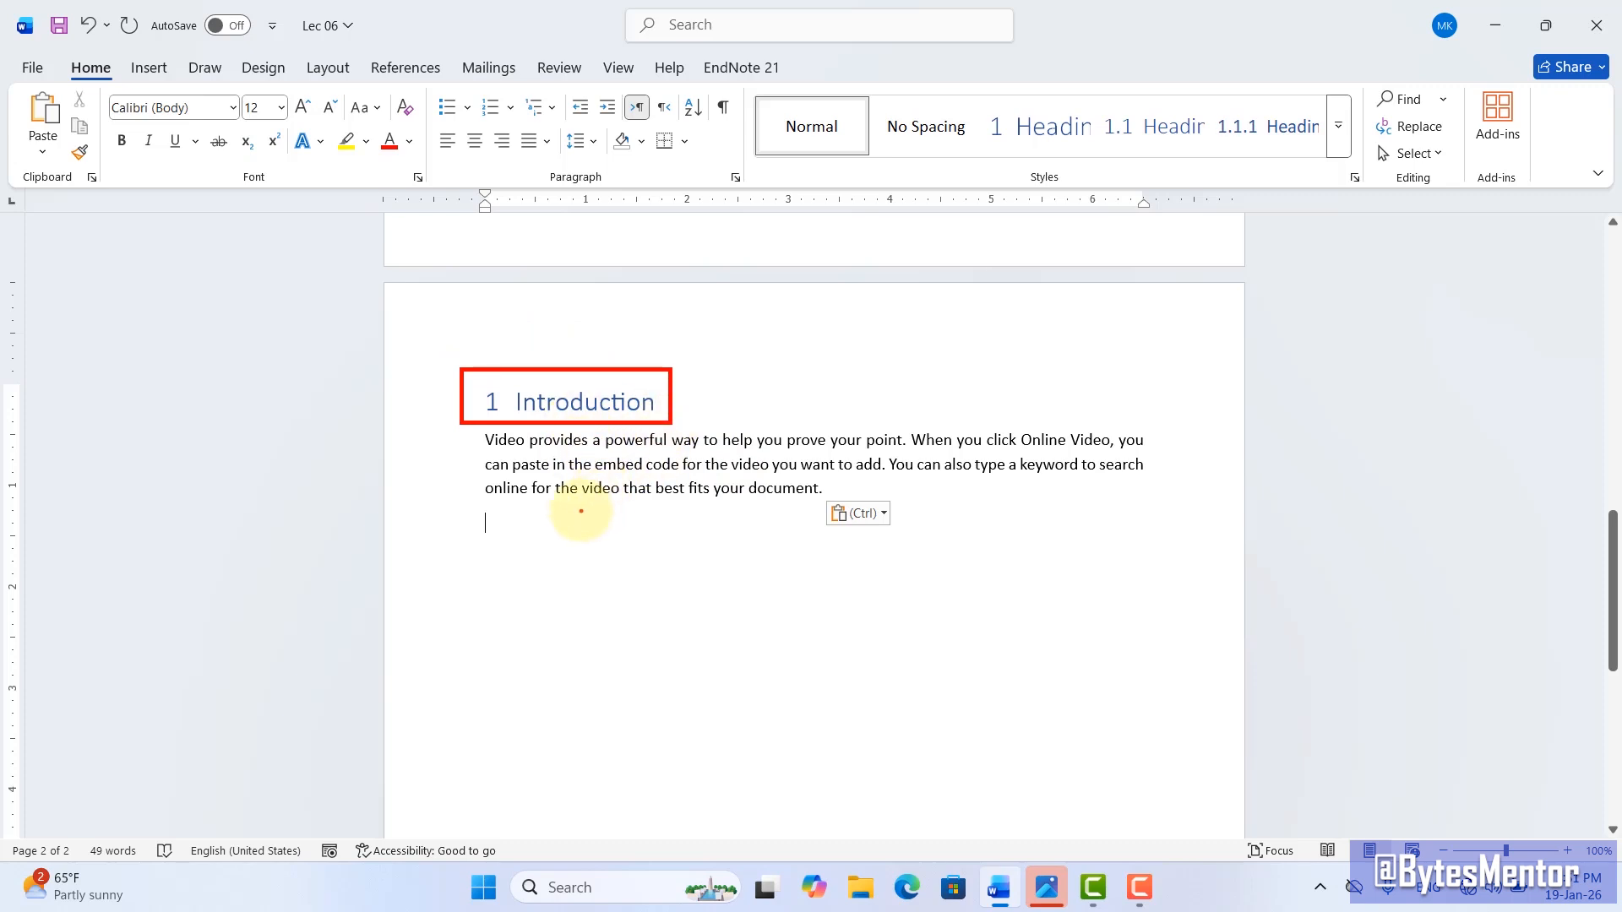
drag(735, 80, 1371, 201)
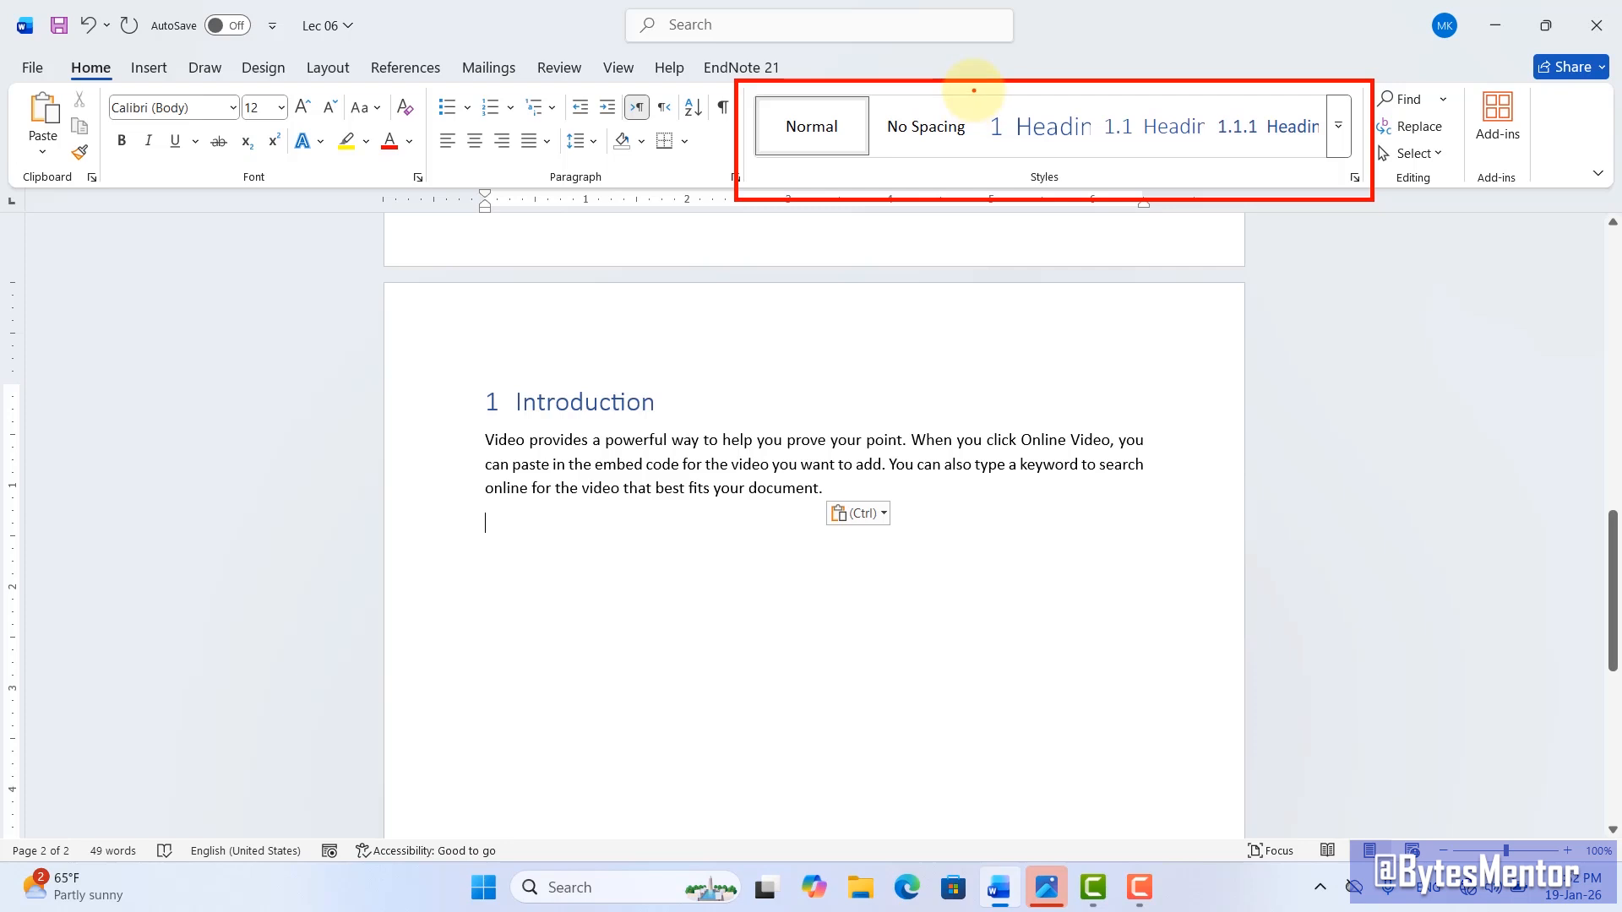
mouse_move(973, 89)
mouse_down()
mouse_move(999, 131)
mouse_move(1095, 158)
mouse_up()
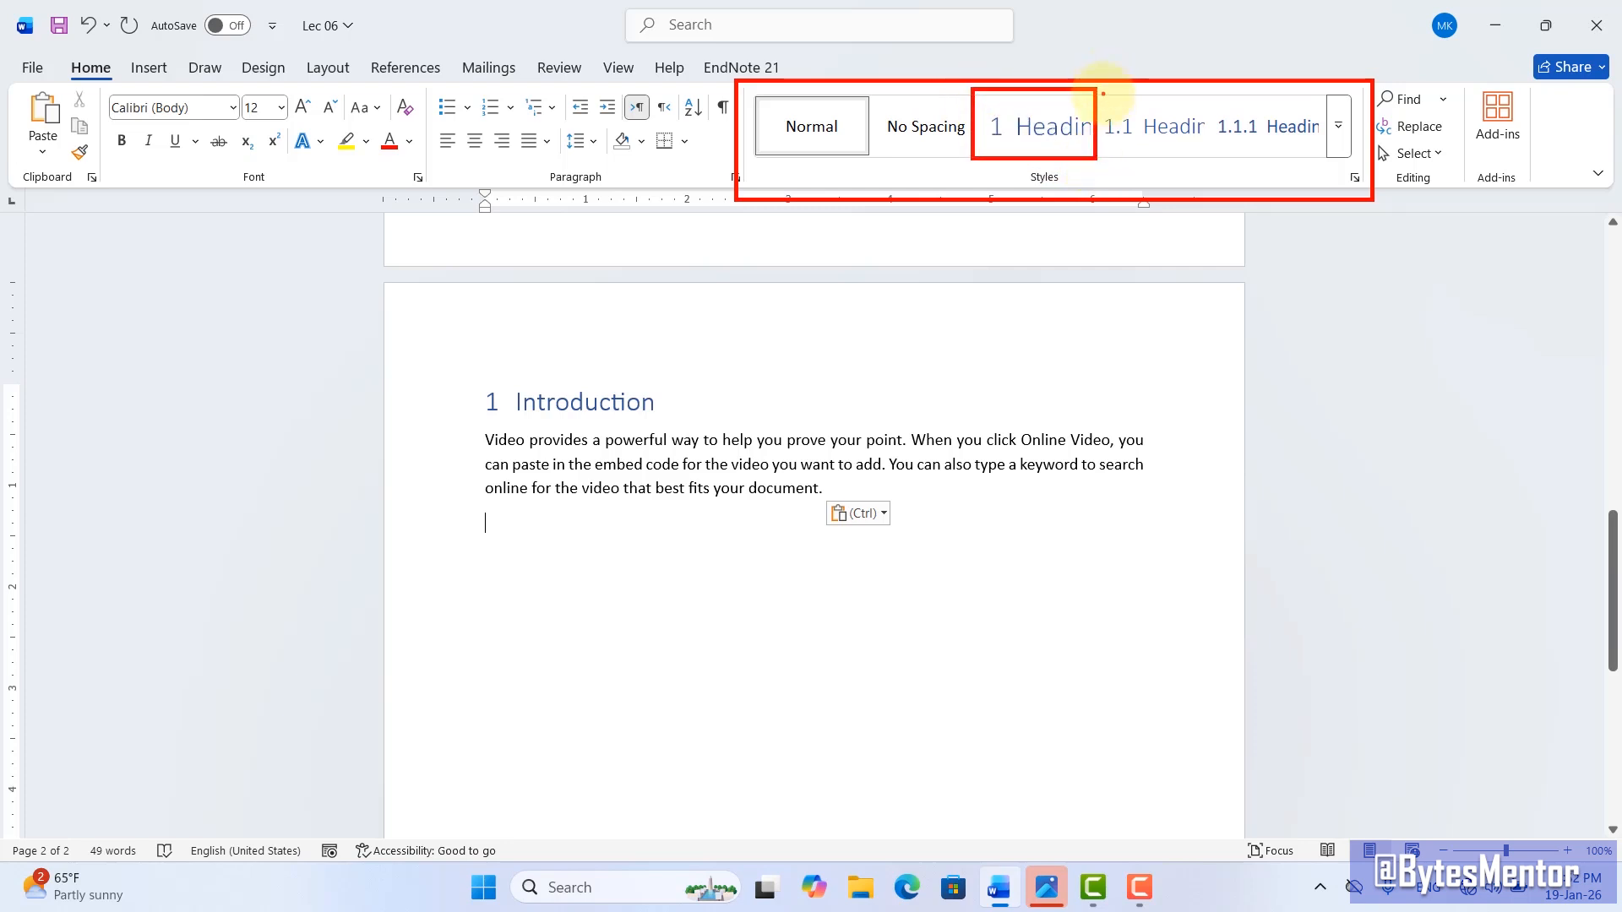
mouse_move(1103, 122)
mouse_down()
mouse_move(1144, 160)
mouse_move(1214, 147)
mouse_up()
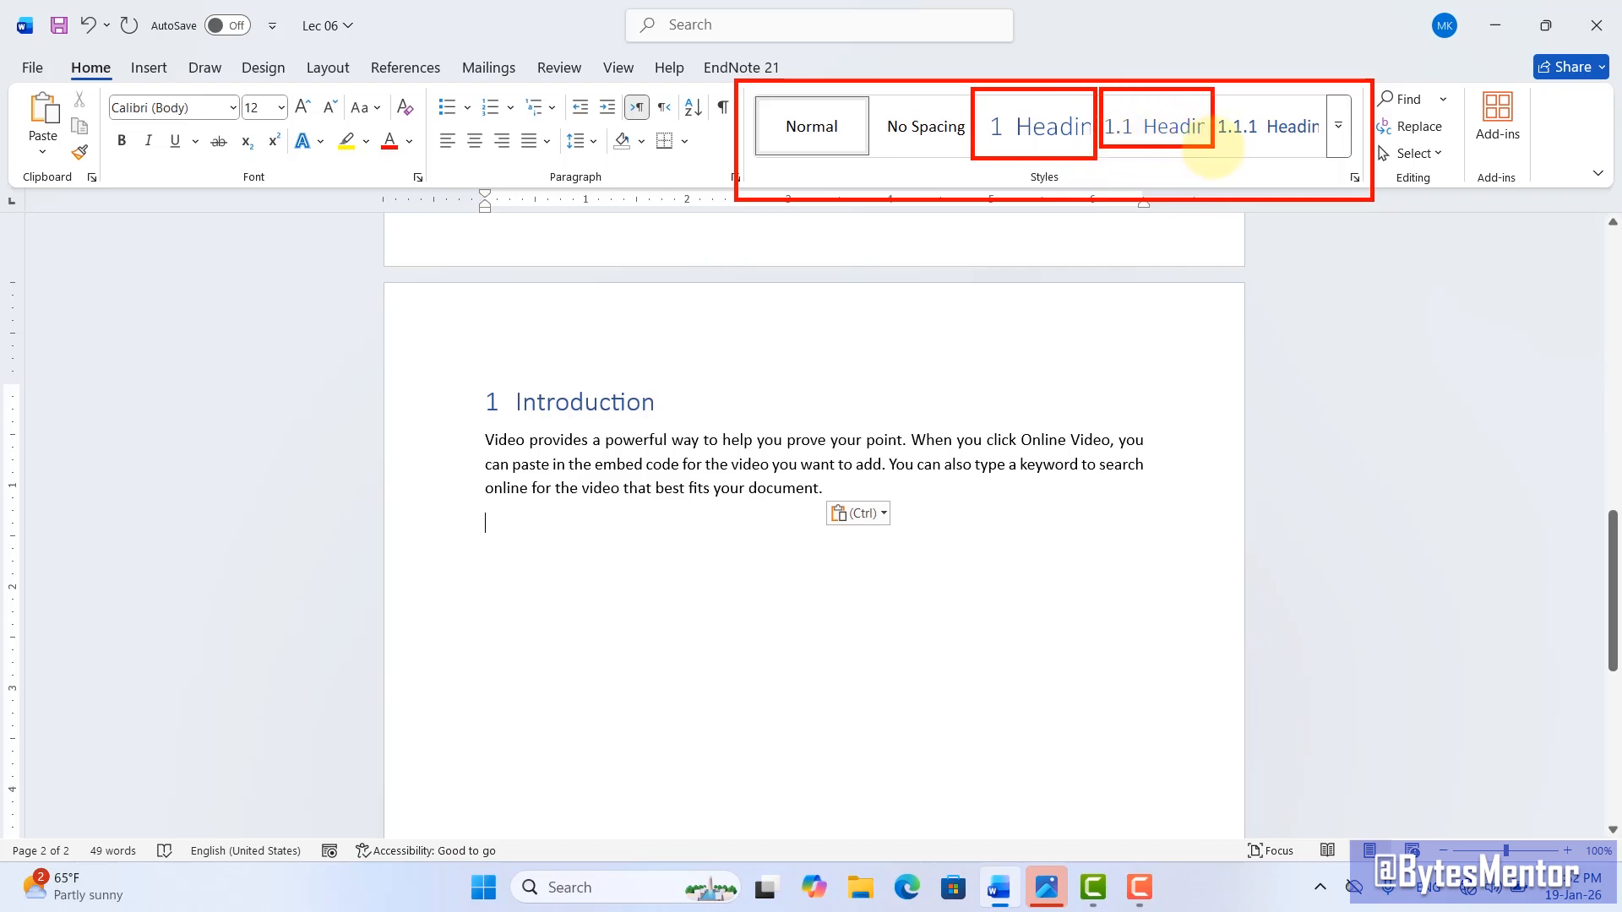
Step: Add a Heading 2 subheading titled "Introduction Two" below the paragraph and paste the copied paragraph under it
click(1127, 130)
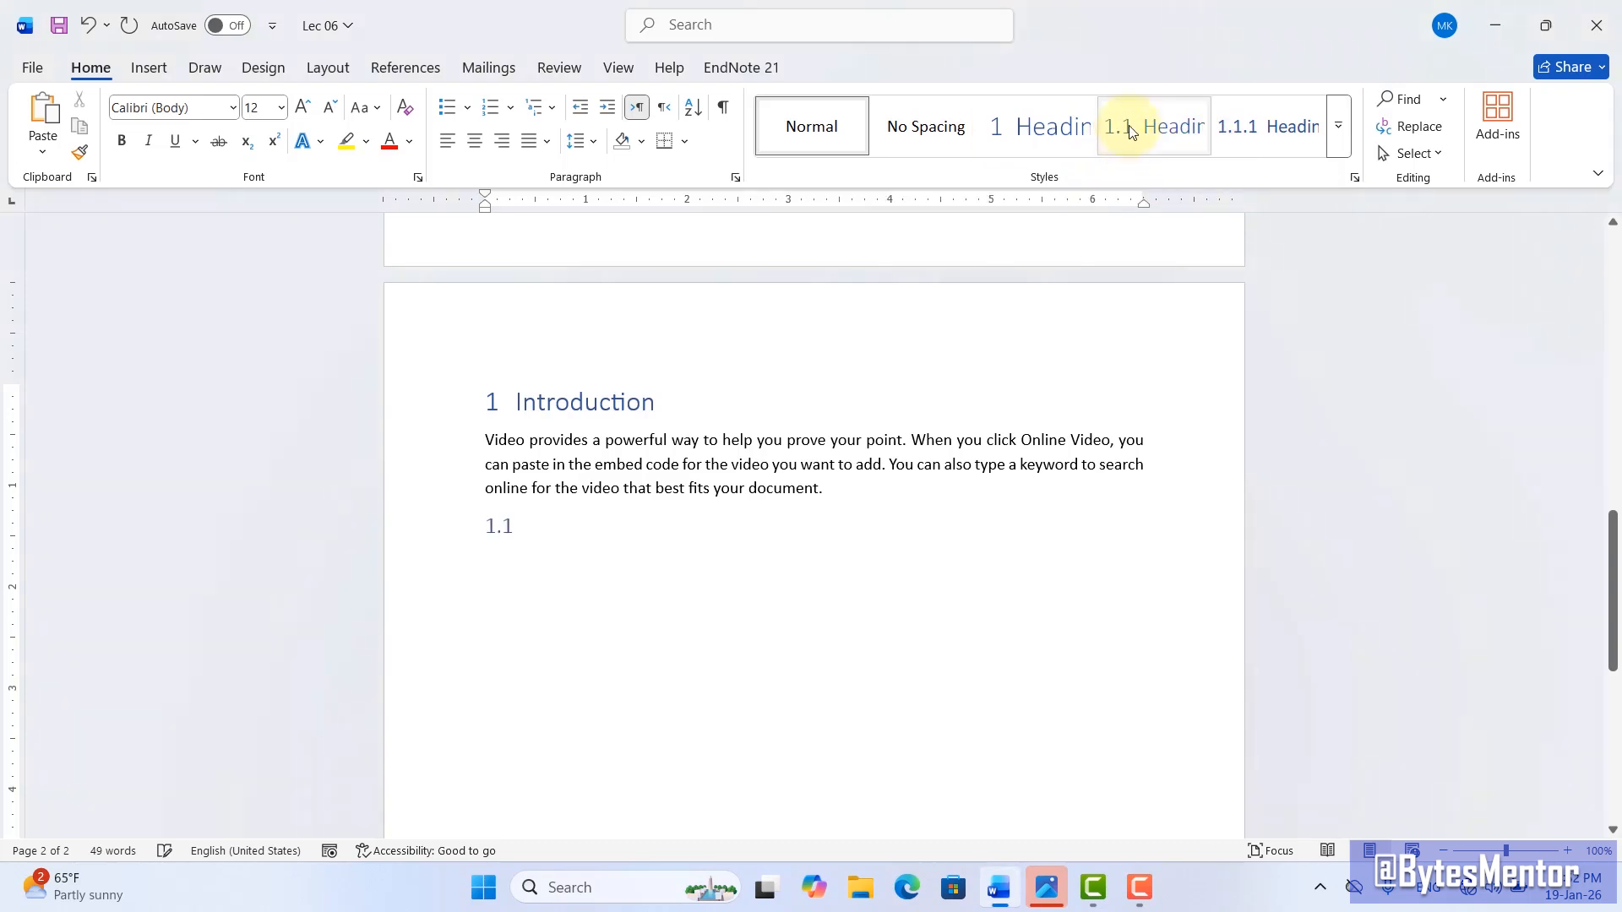
click(1129, 132)
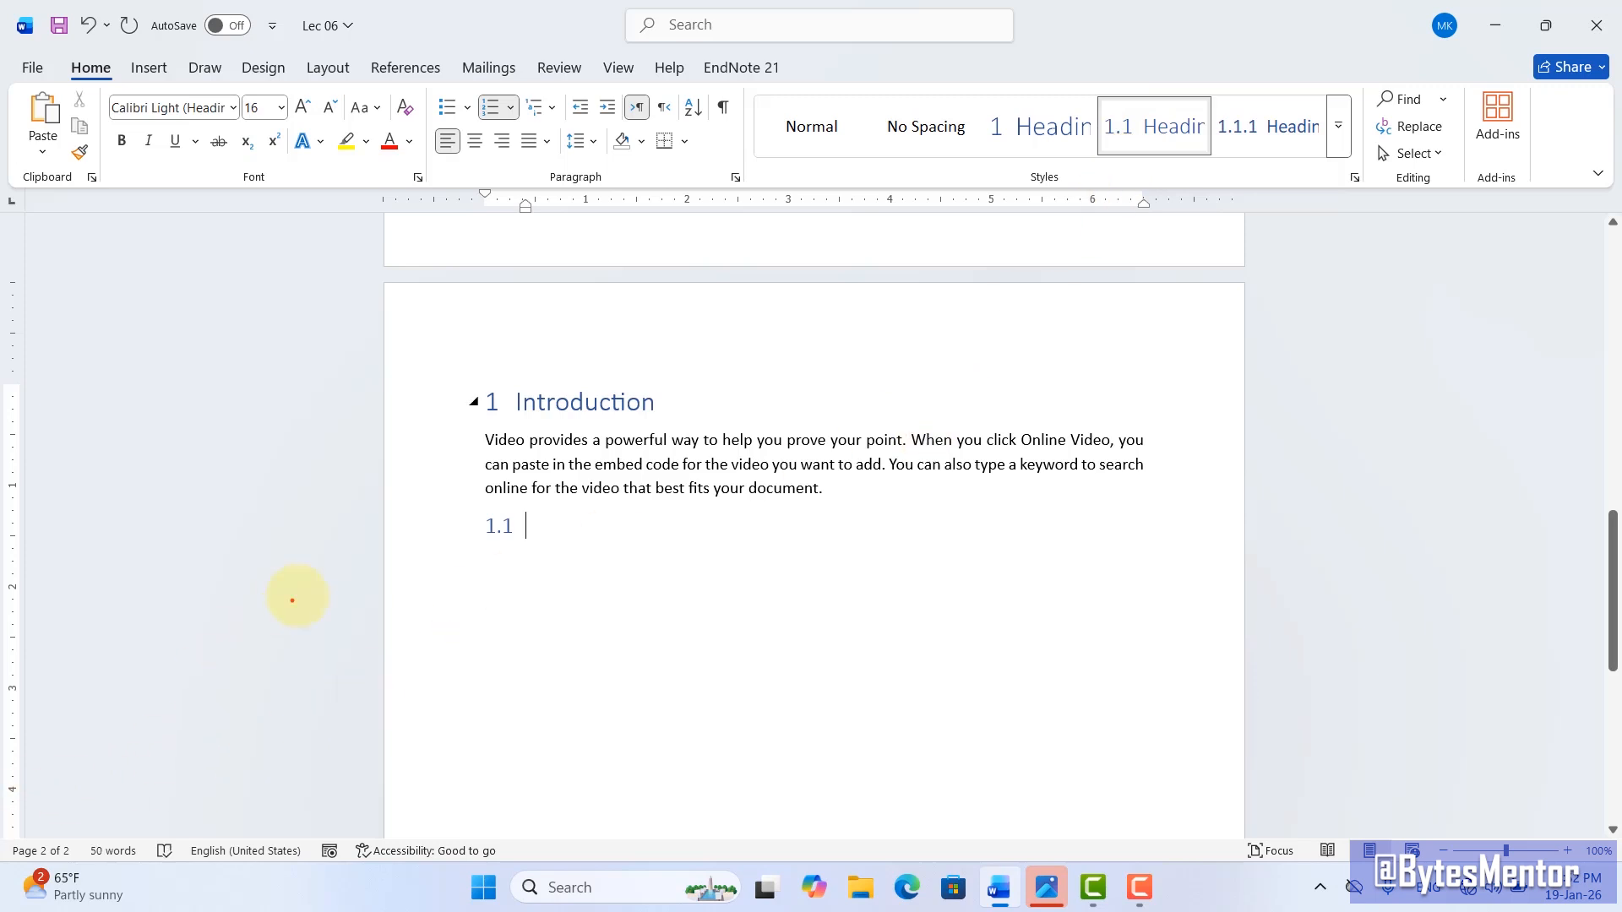
drag(457, 498, 546, 548)
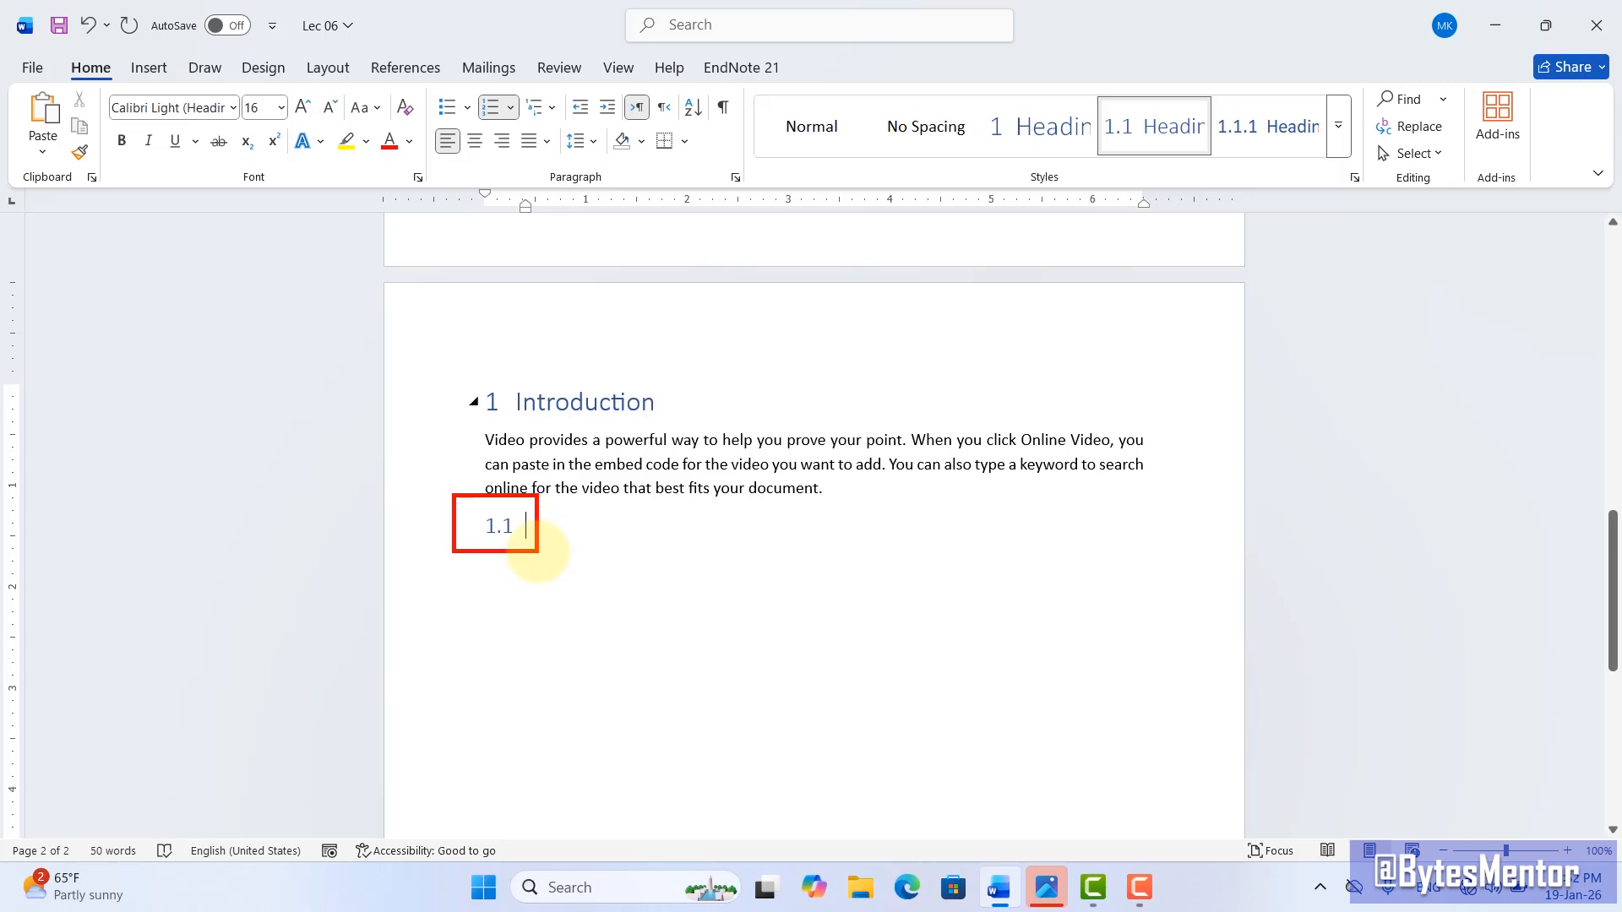
key(Escape)
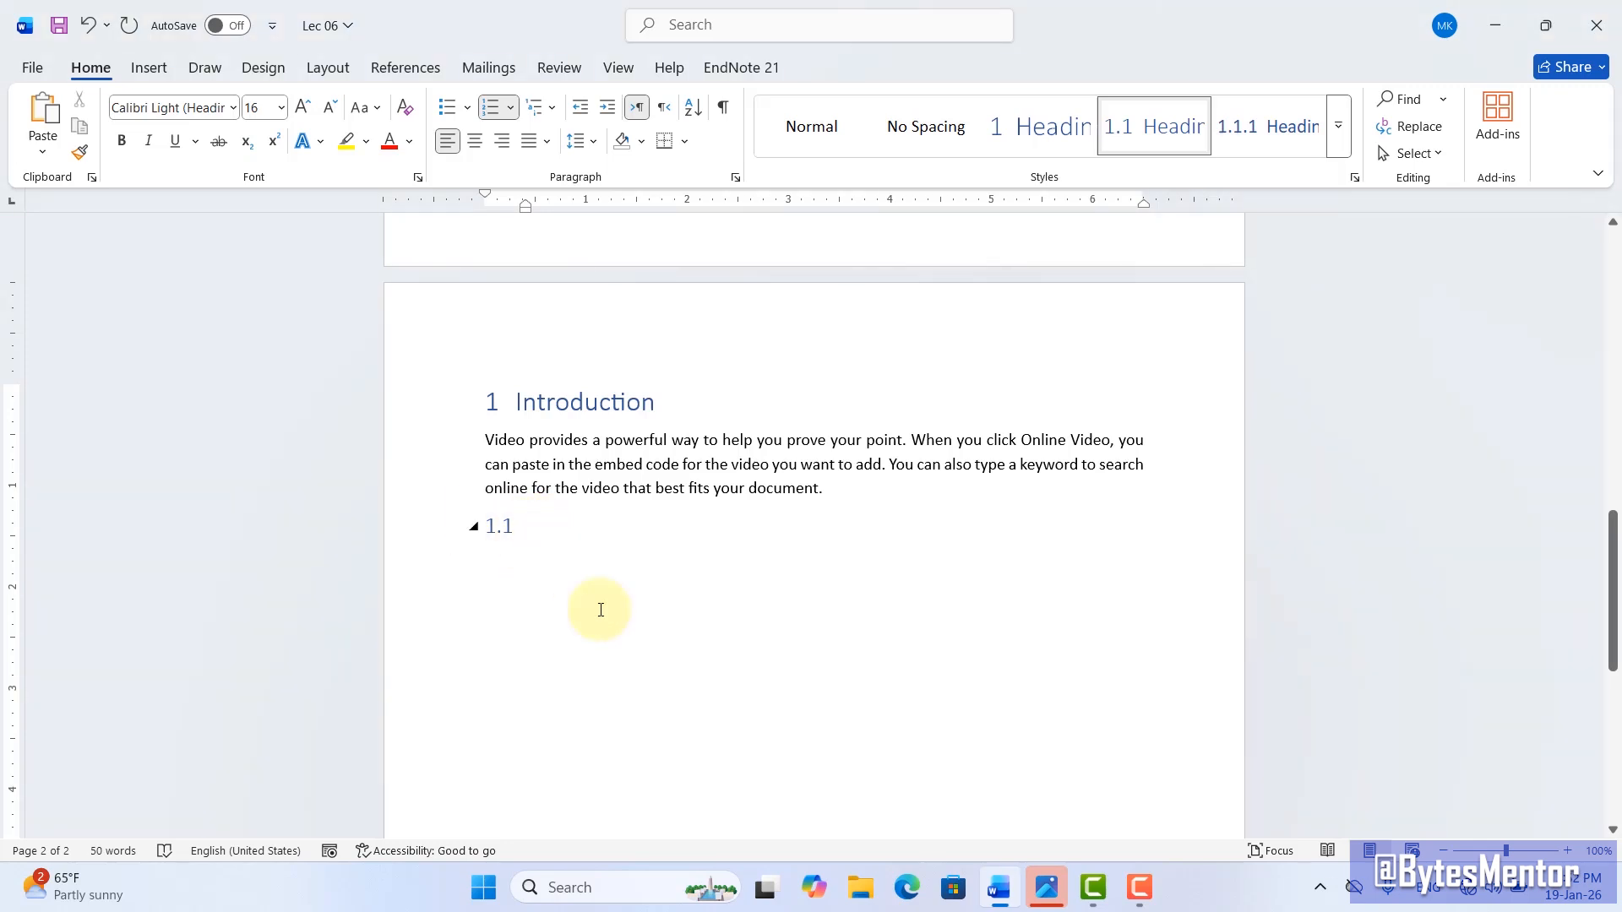
text(Introduction Two)
key(Return)
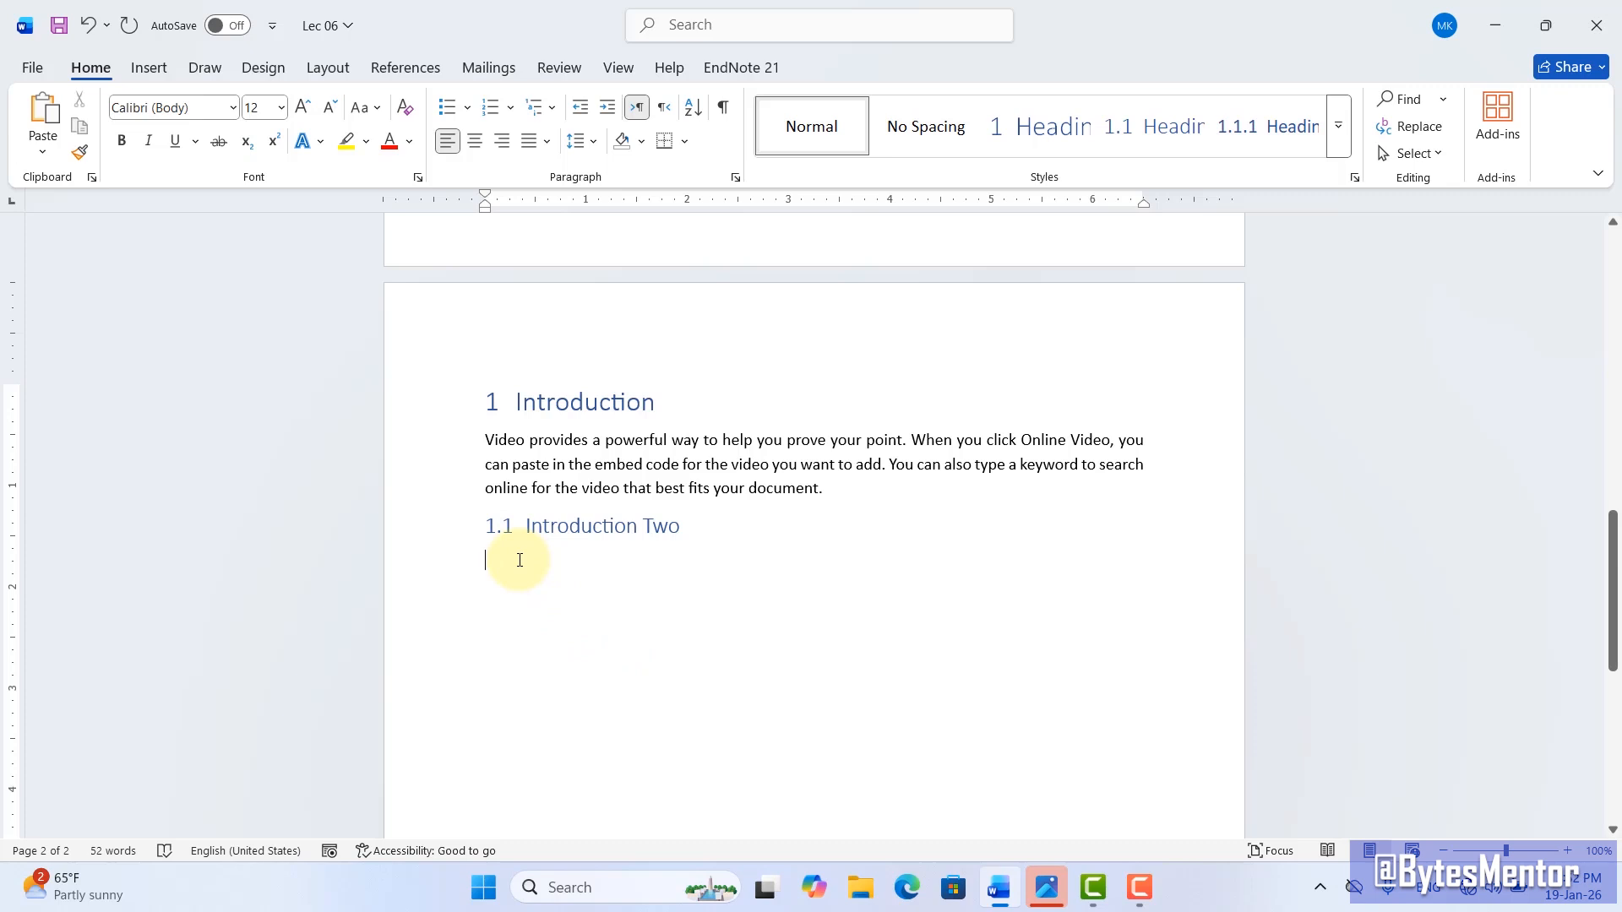
key(ctrl+v)
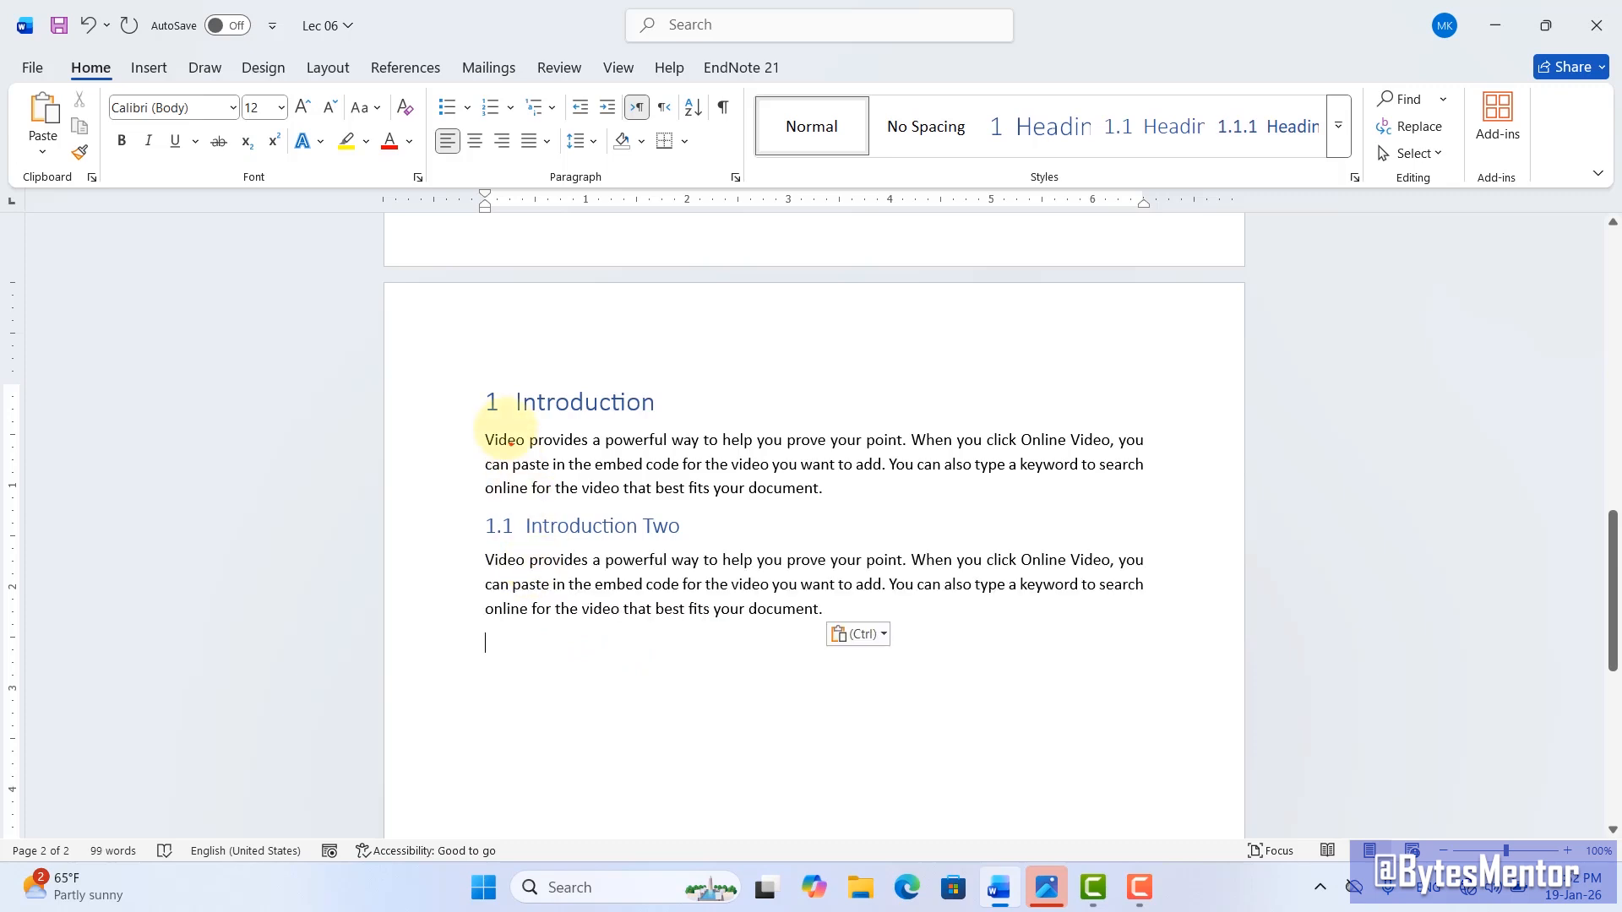
drag(454, 379, 654, 425)
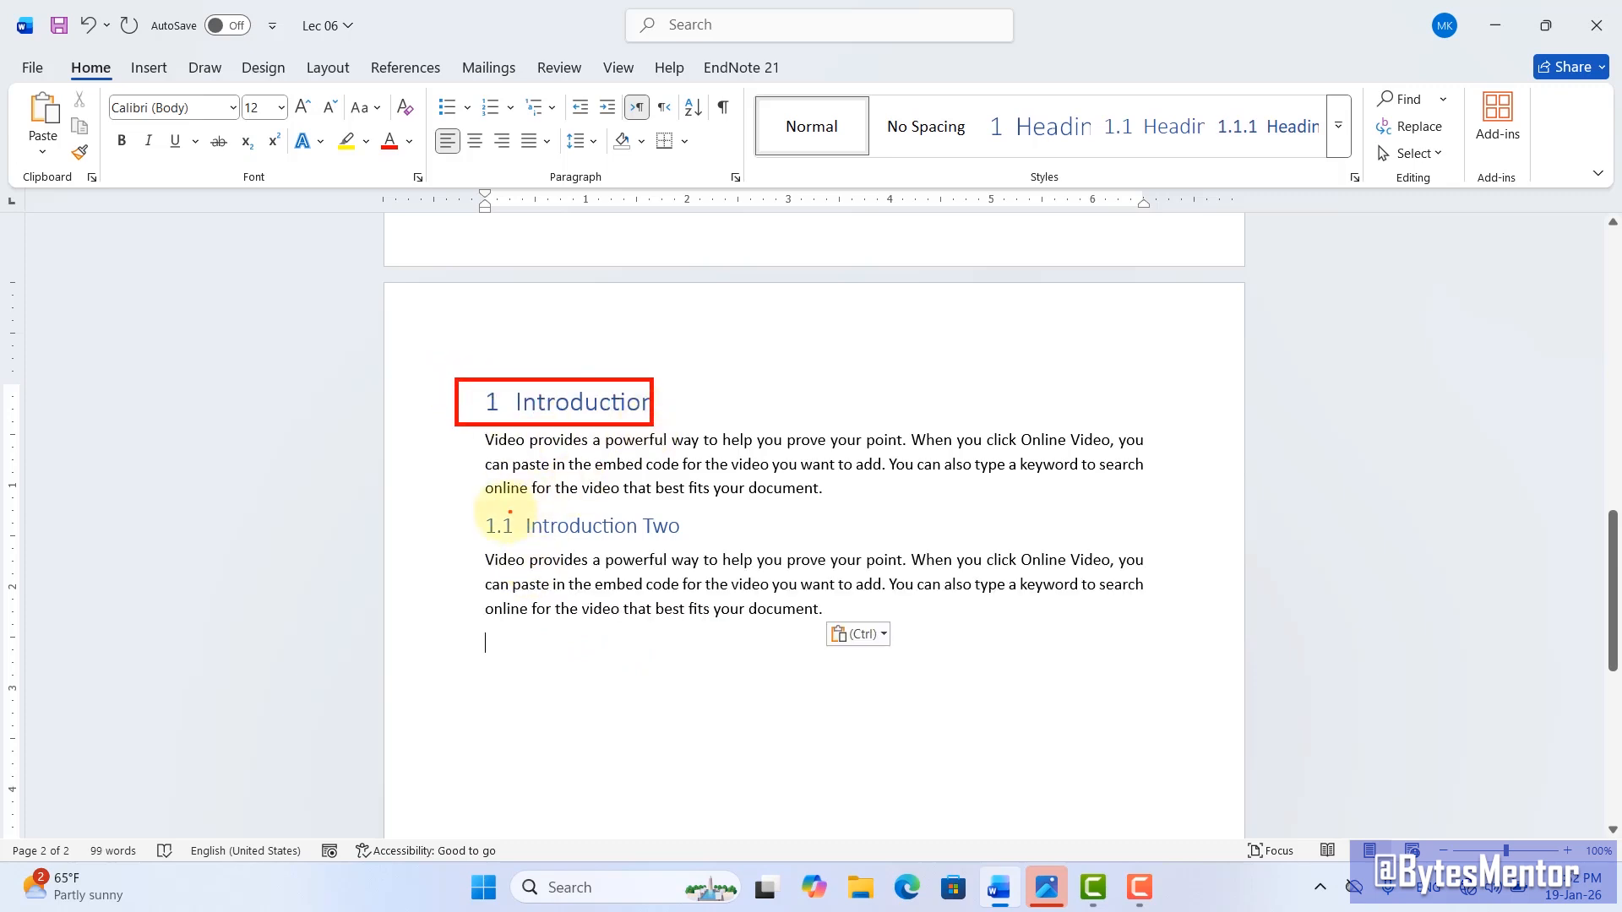
mouse_move(463, 499)
mouse_down()
mouse_move(651, 554)
mouse_move(693, 548)
mouse_up()
key(Escape)
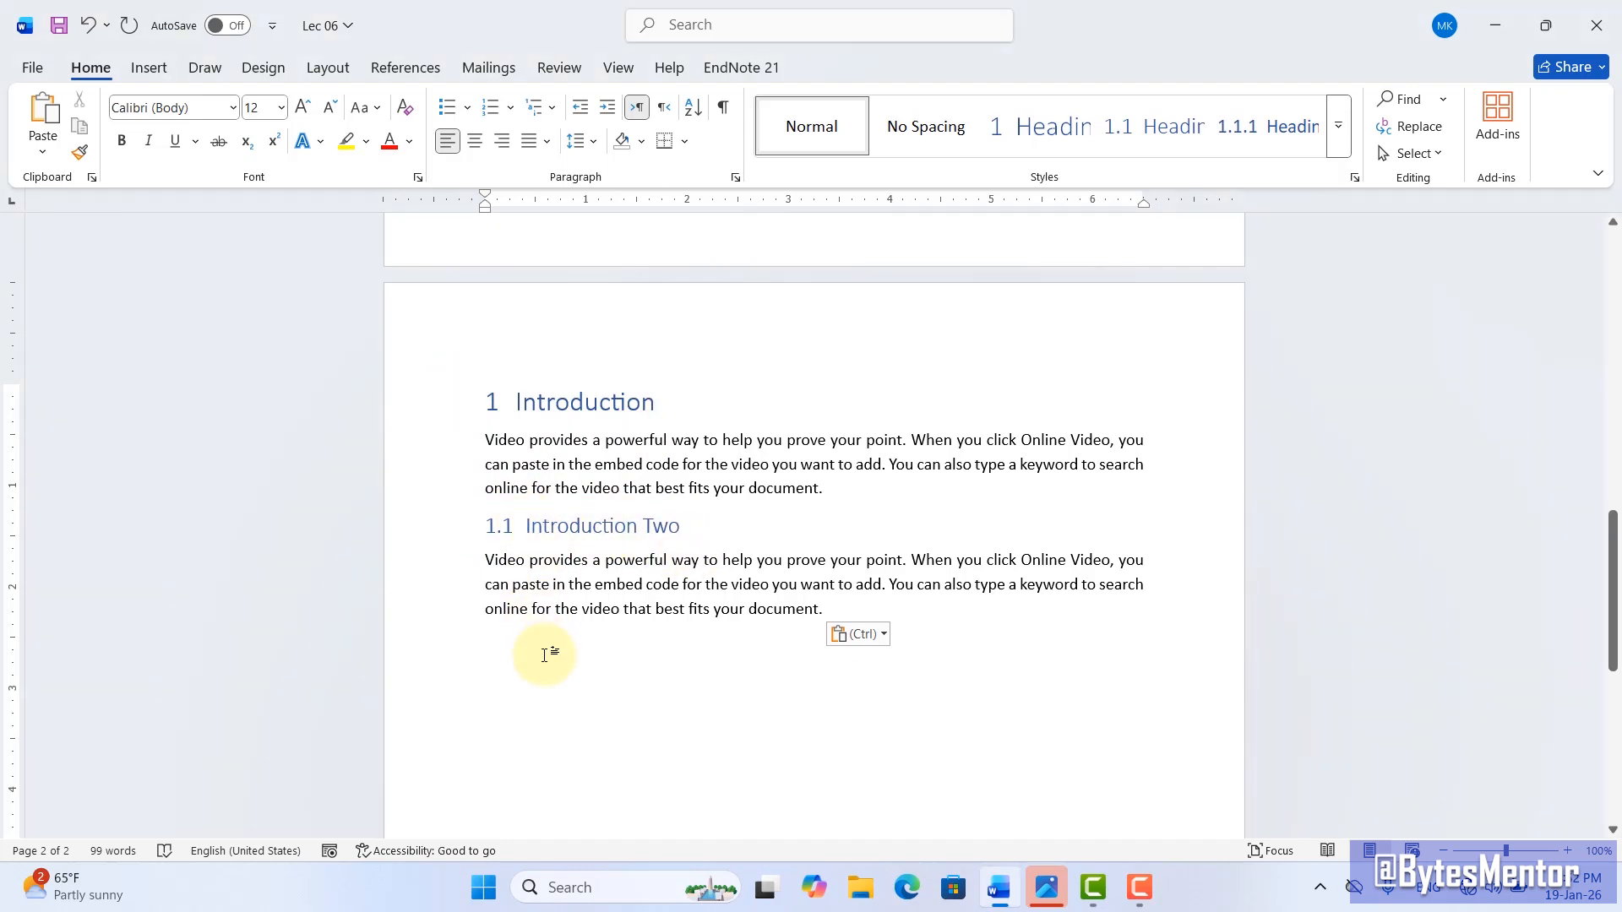
Step: Add another Heading 2 subheading titled "Introduction Three" at the end and paste the copied paragraph under it
click(1128, 127)
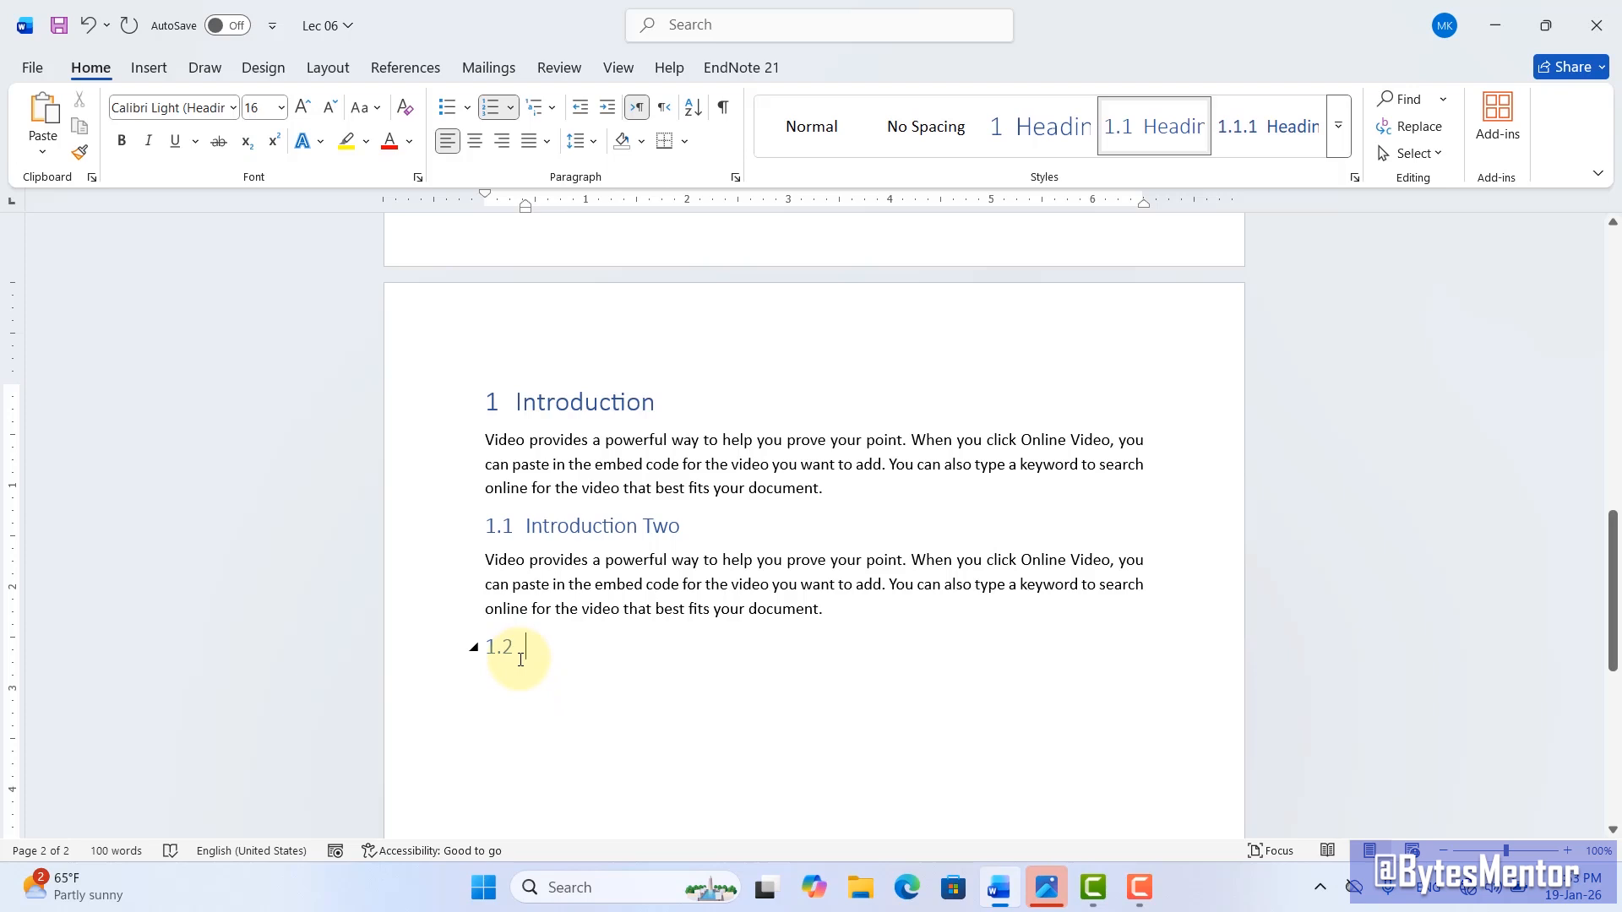
drag(456, 623, 539, 667)
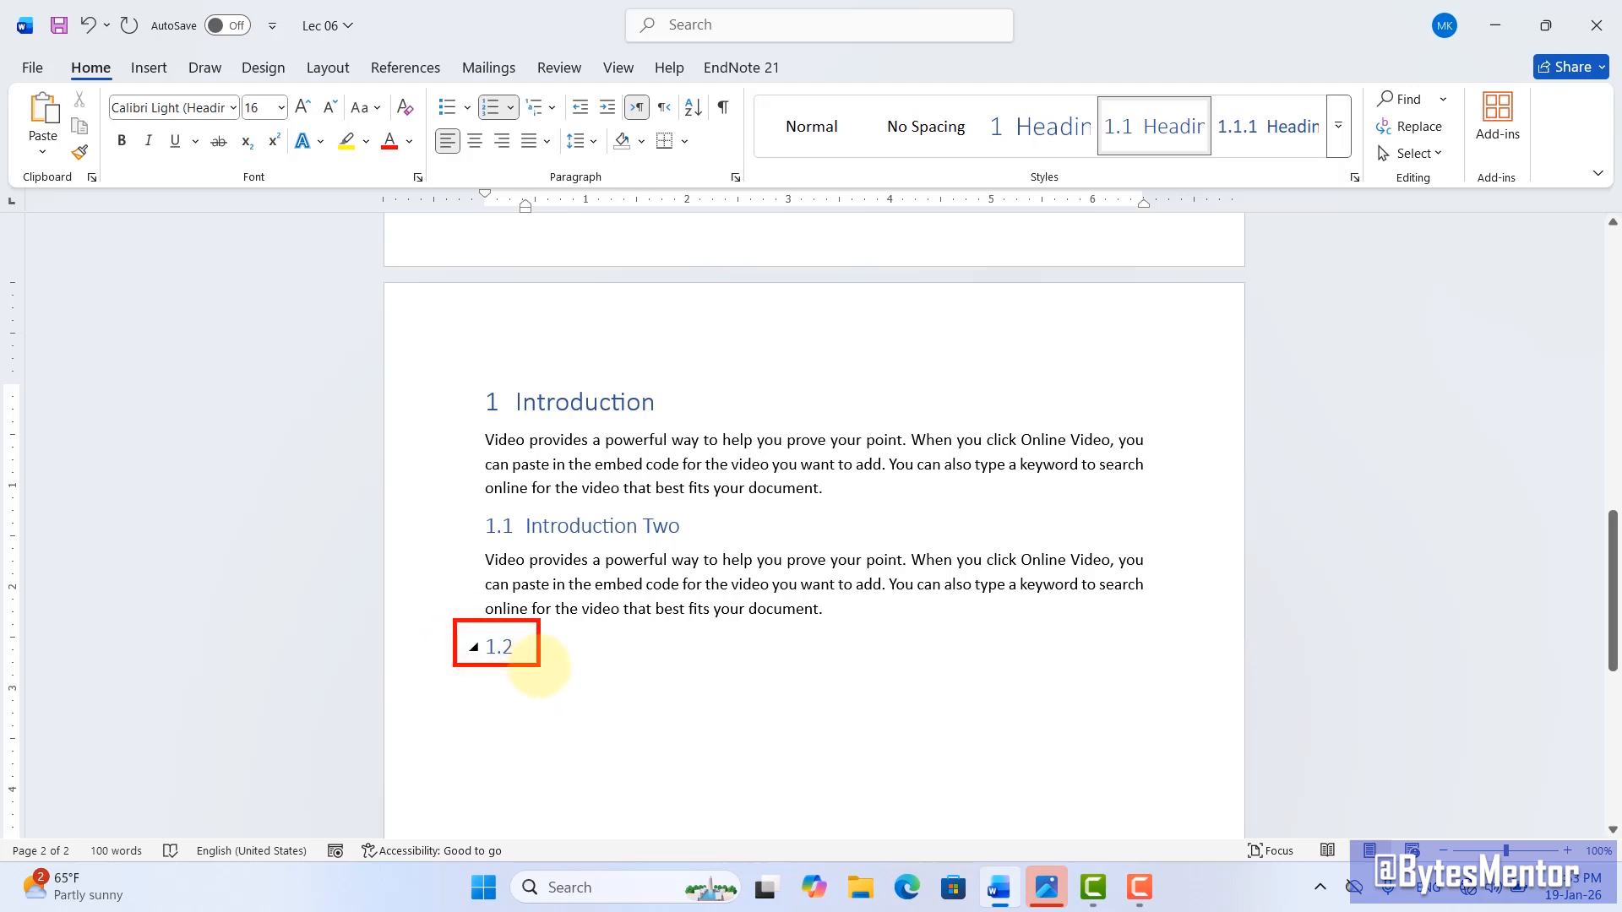
key(Escape)
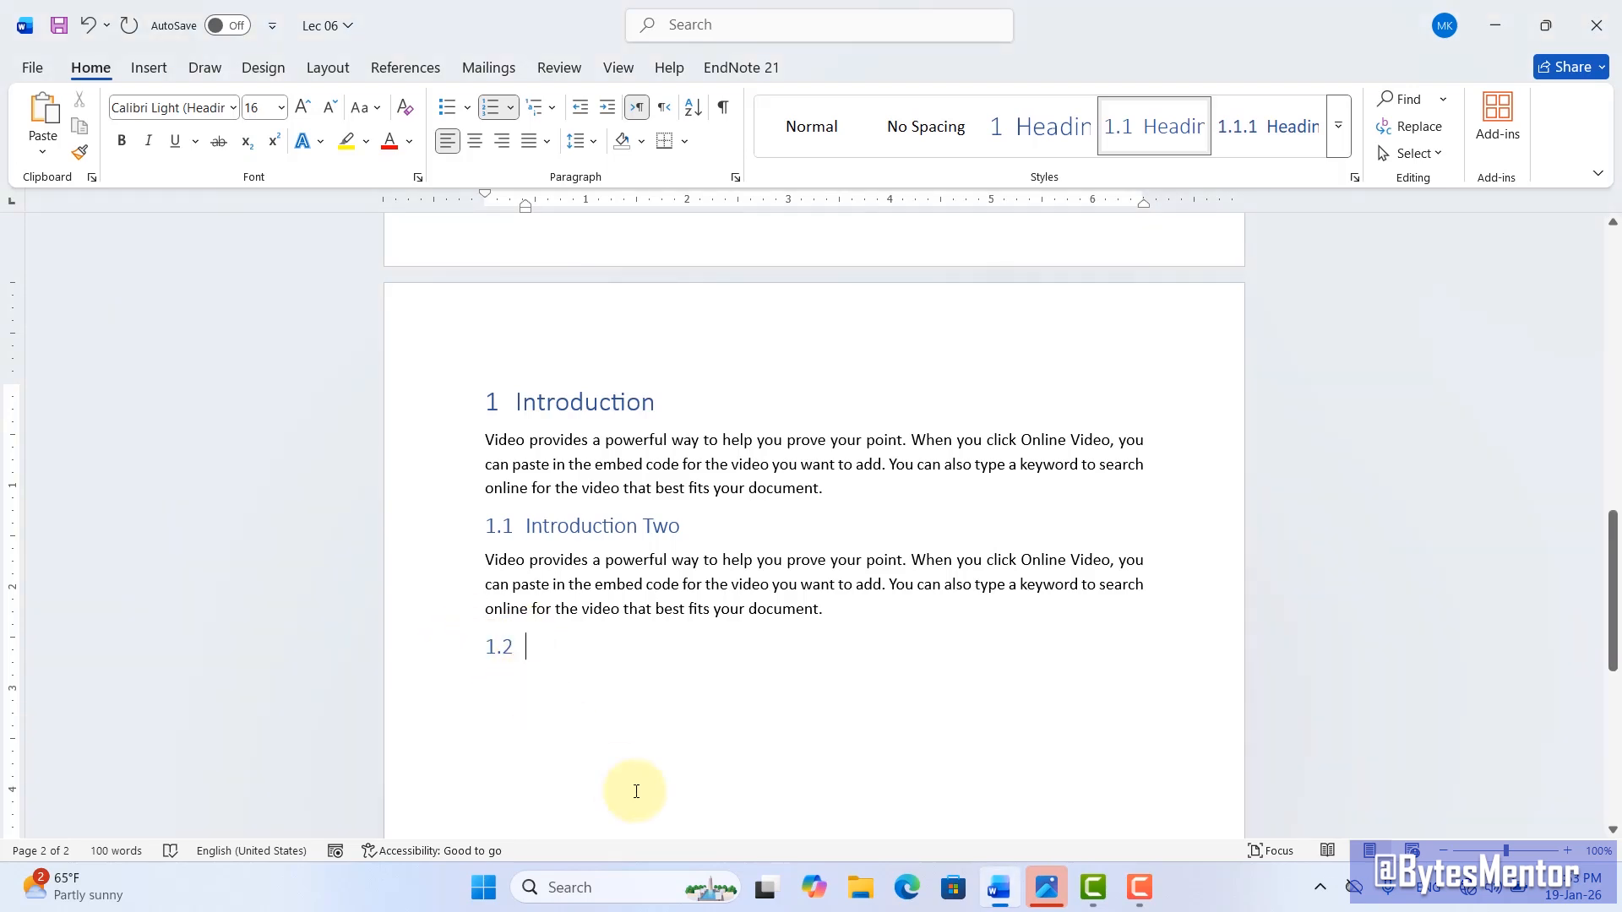
text(Introduction Three)
key(Return)
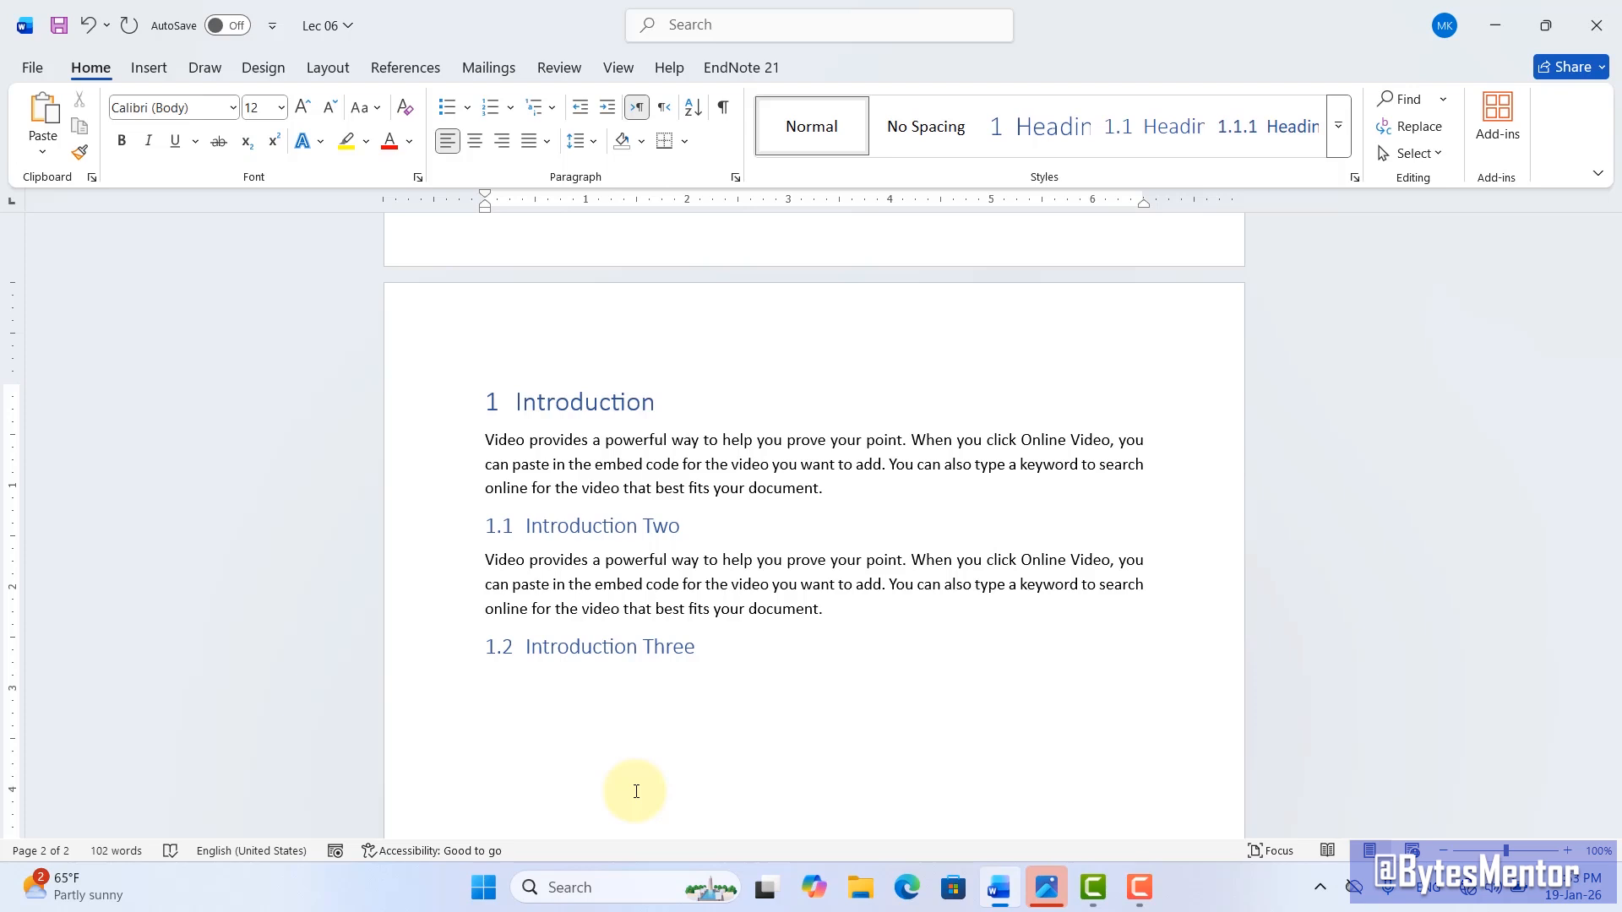
text(Video provides a powerful way to help you prove your point. When you click Online Video, you can paste in the embed code for the video you want to add. You can also type a keyword to search online for the video that best fits your document.)
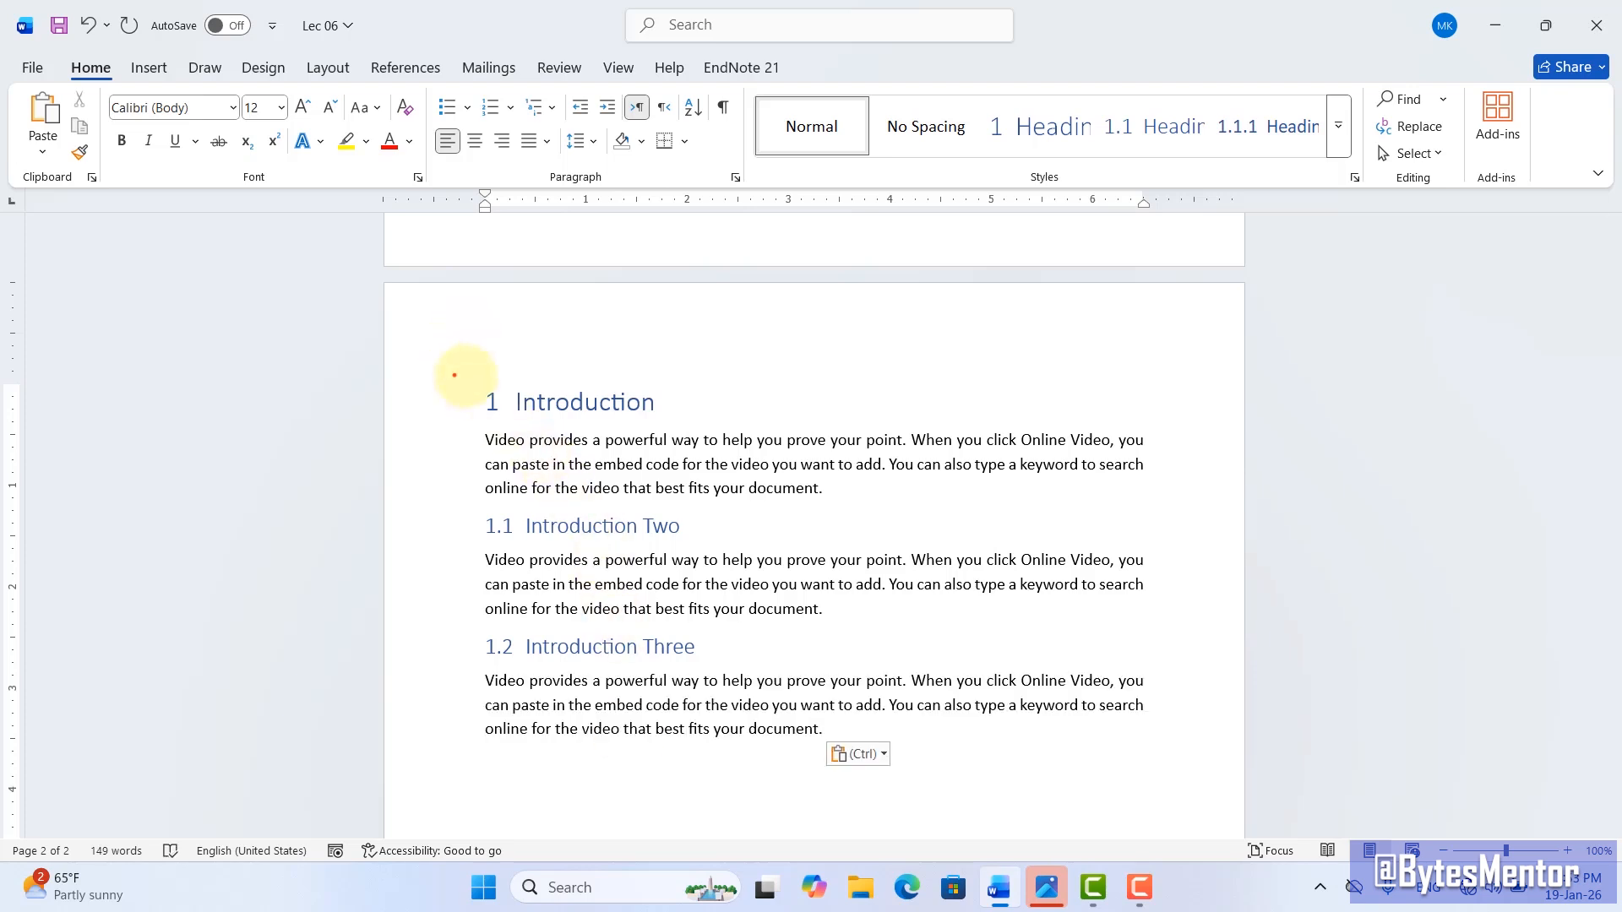
drag(453, 373, 724, 421)
drag(464, 491, 701, 545)
drag(466, 609, 710, 664)
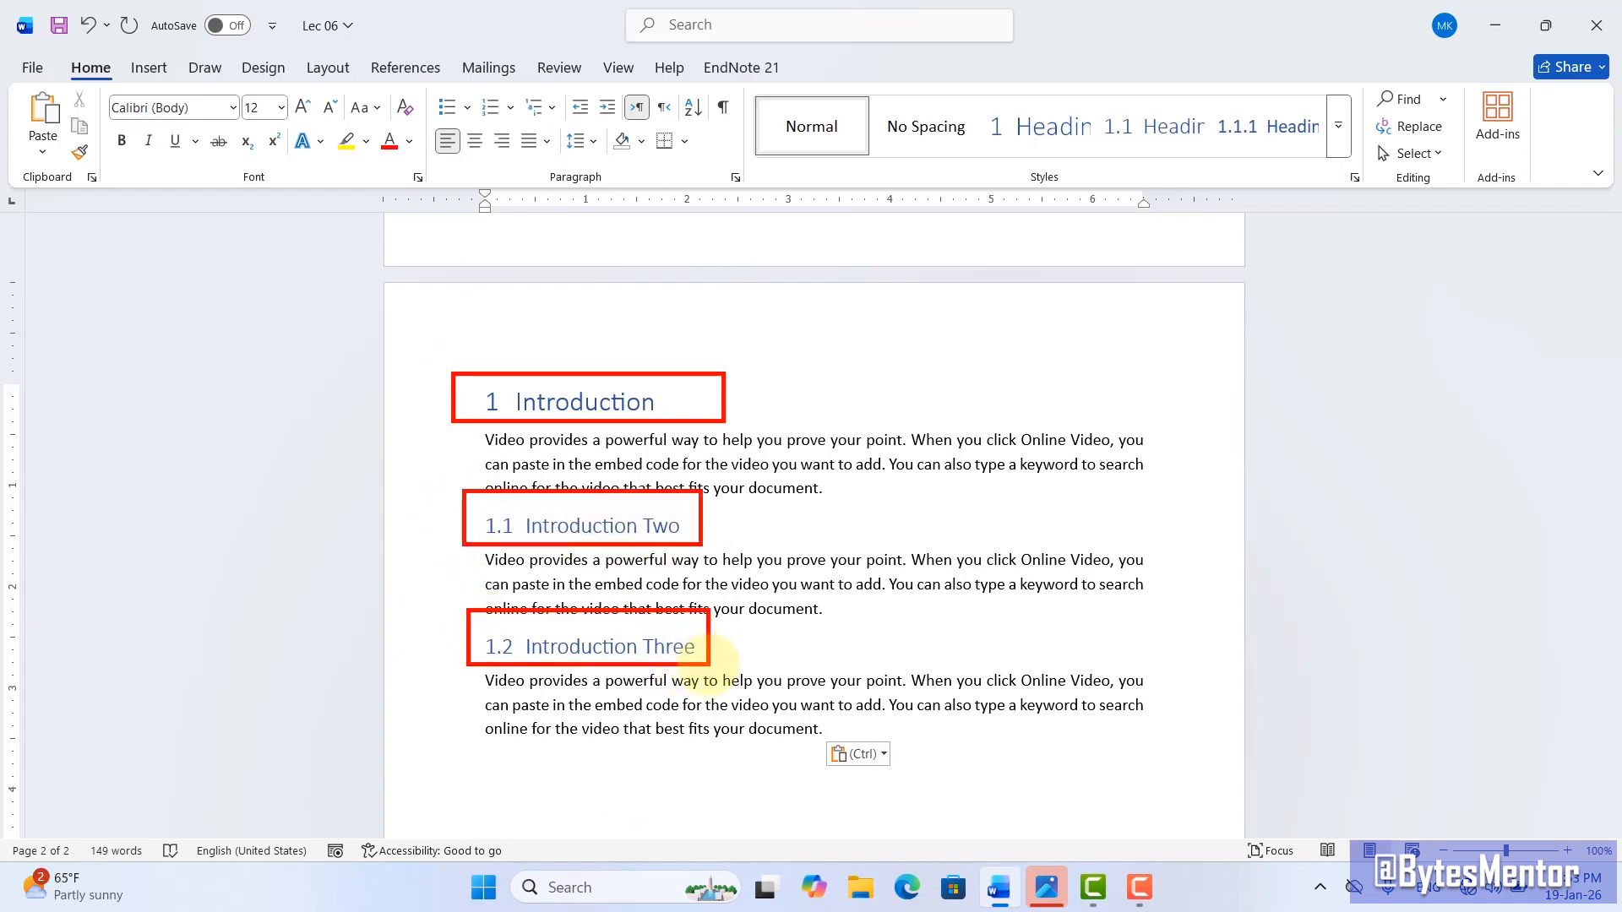
key(Escape)
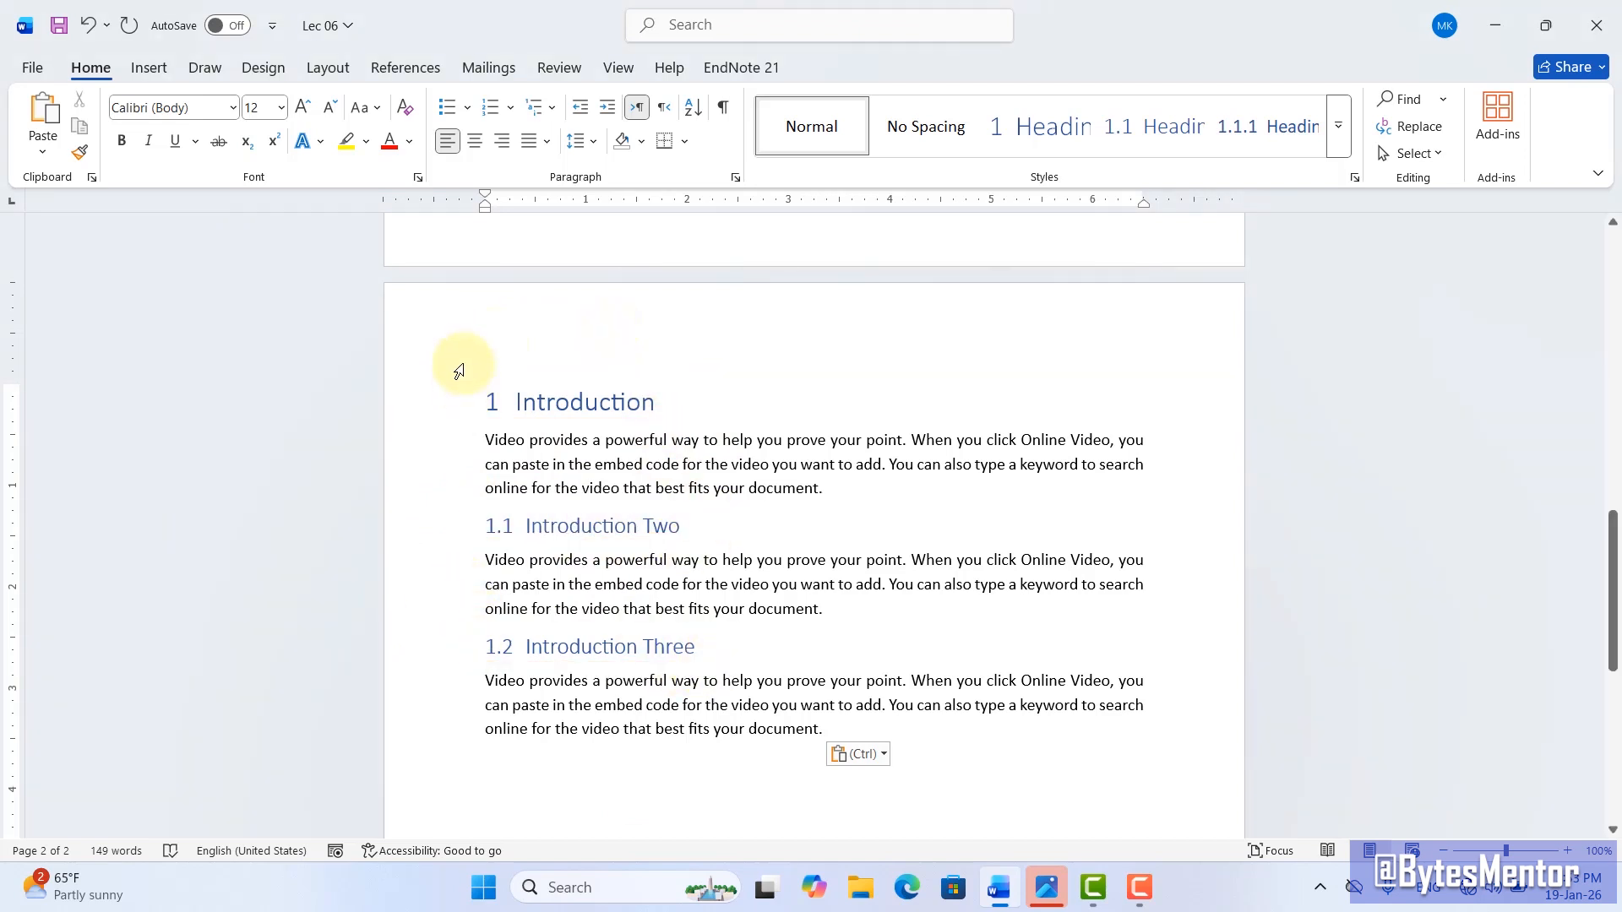
mouse_move(463, 369)
mouse_down()
mouse_move(544, 409)
mouse_move(681, 426)
mouse_up()
mouse_move(473, 751)
mouse_down()
mouse_move(561, 799)
mouse_move(645, 807)
mouse_up()
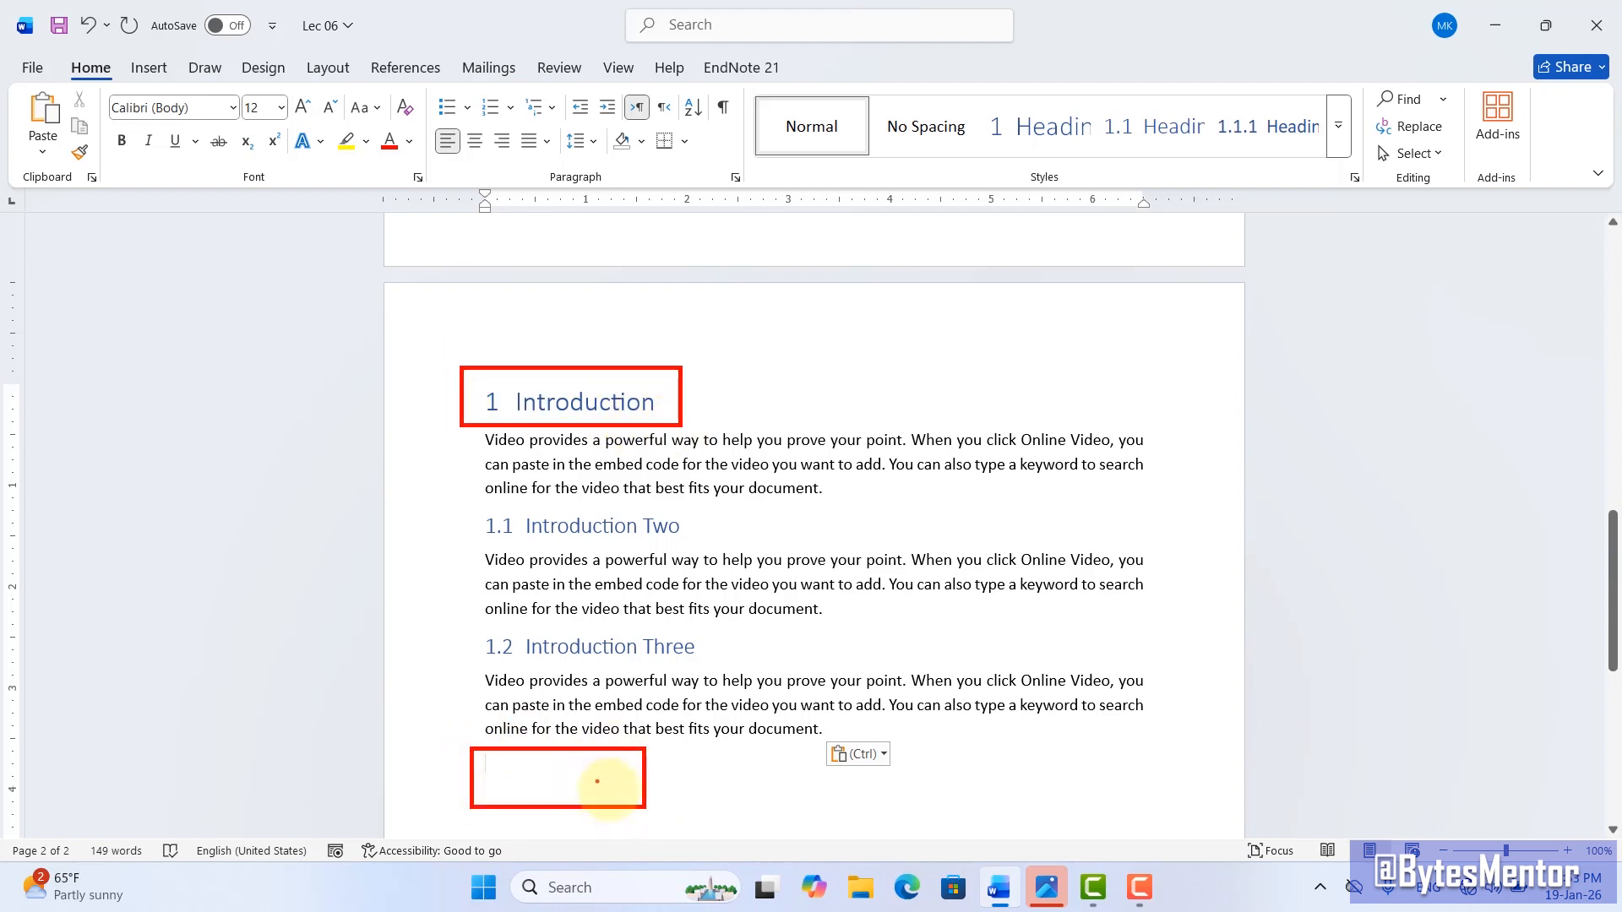
key(Escape)
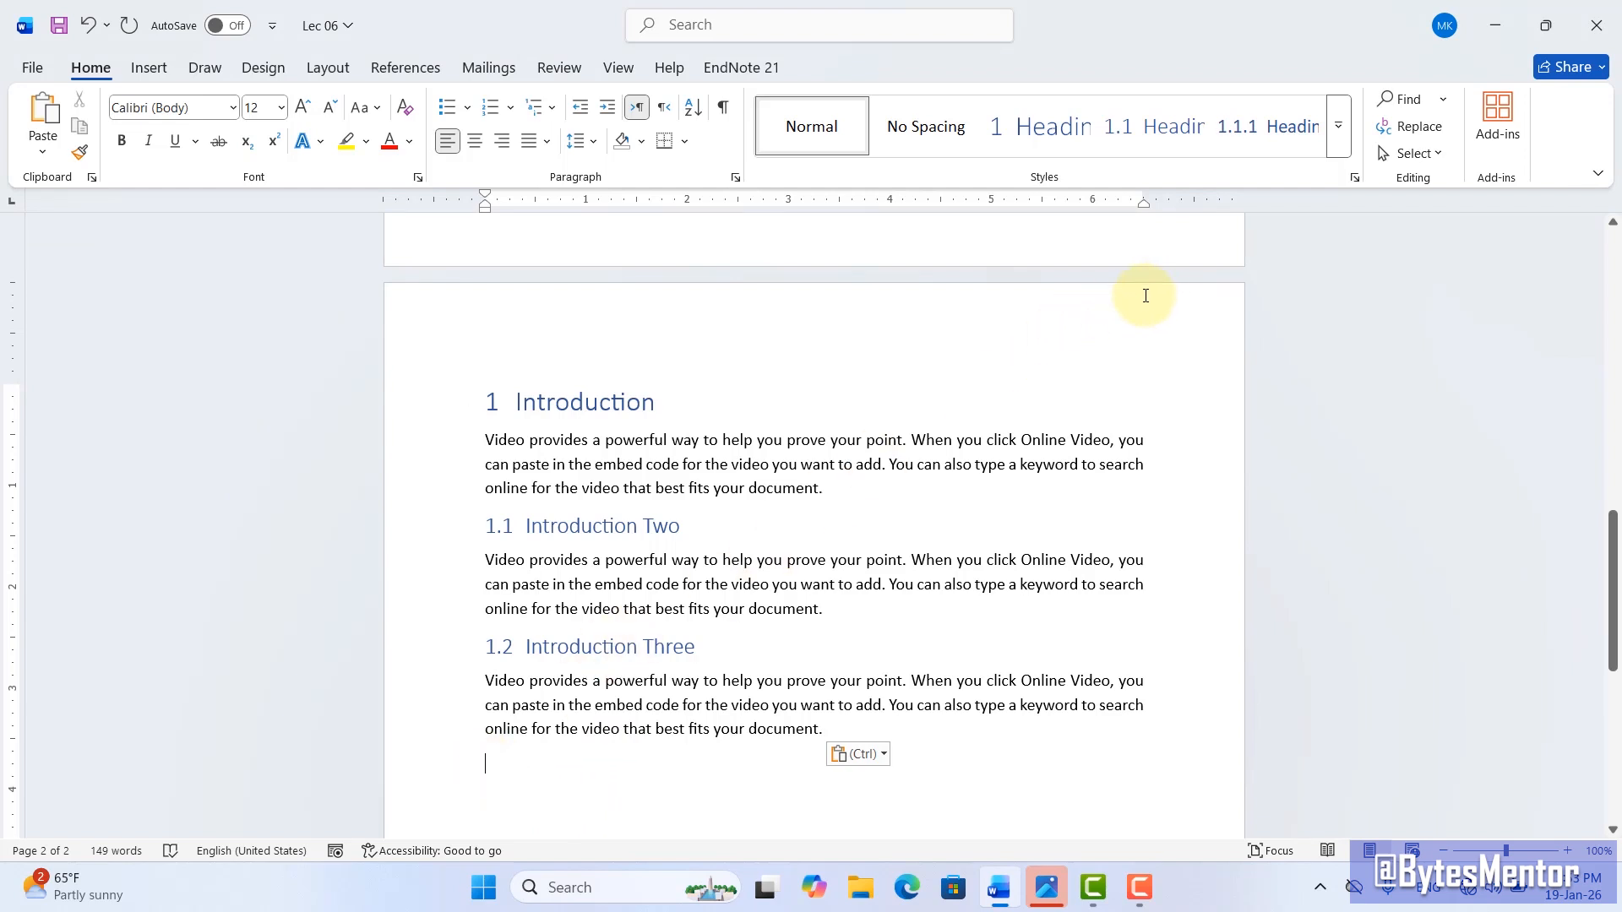
Step: Apply the Heading 1 style to the empty line after the Introduction Three paragraph
drag(734, 84, 1362, 196)
drag(978, 100, 1098, 154)
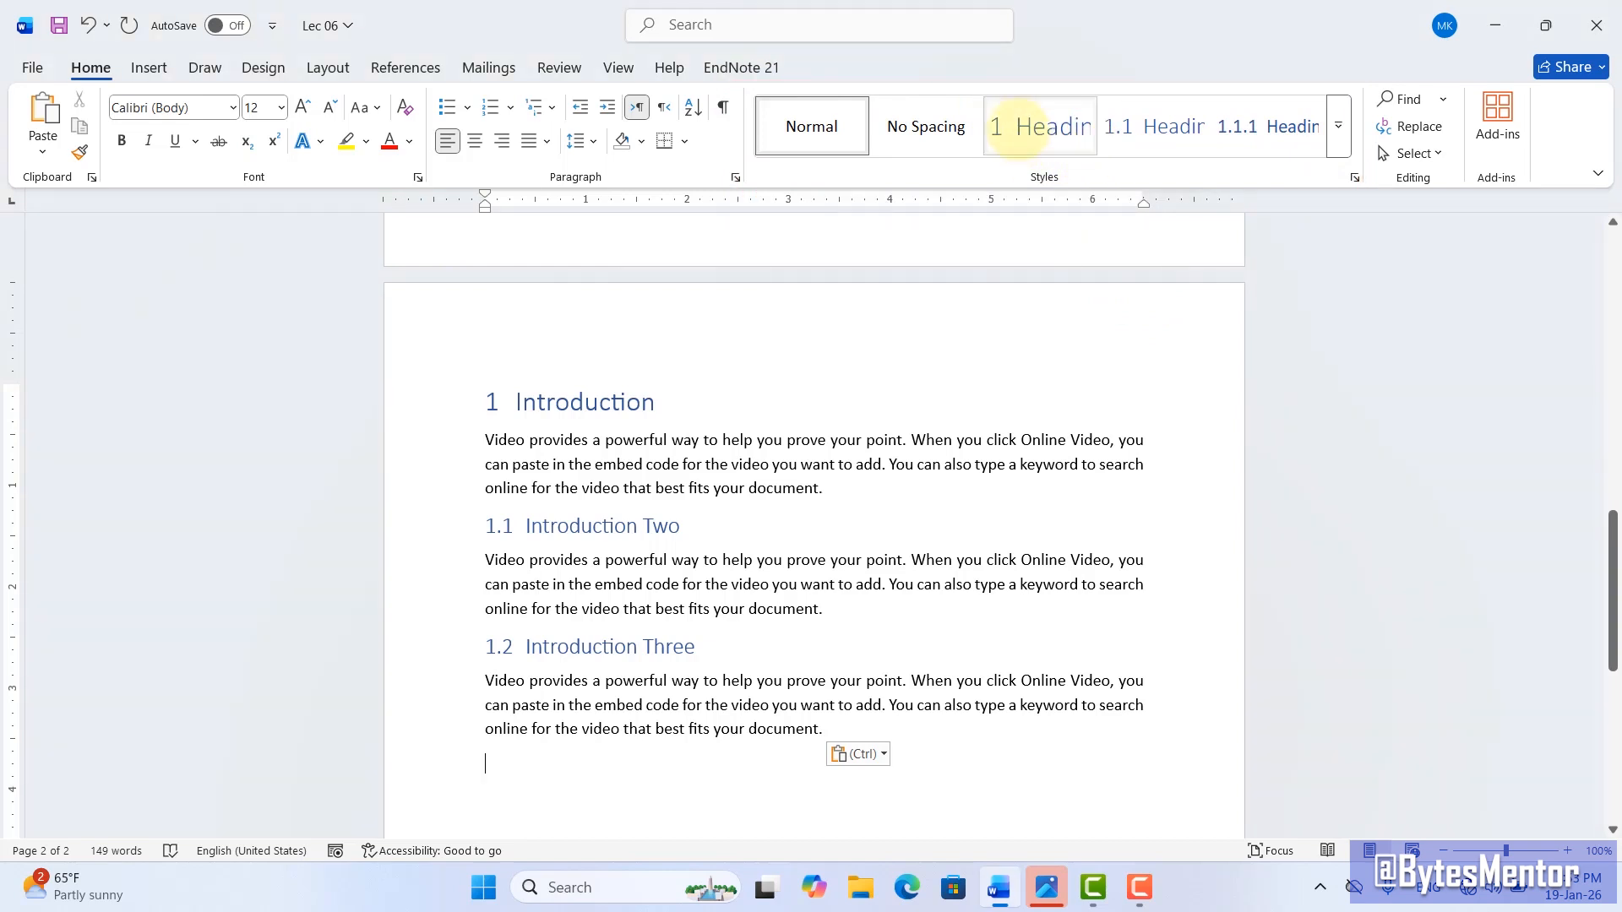
click(1018, 130)
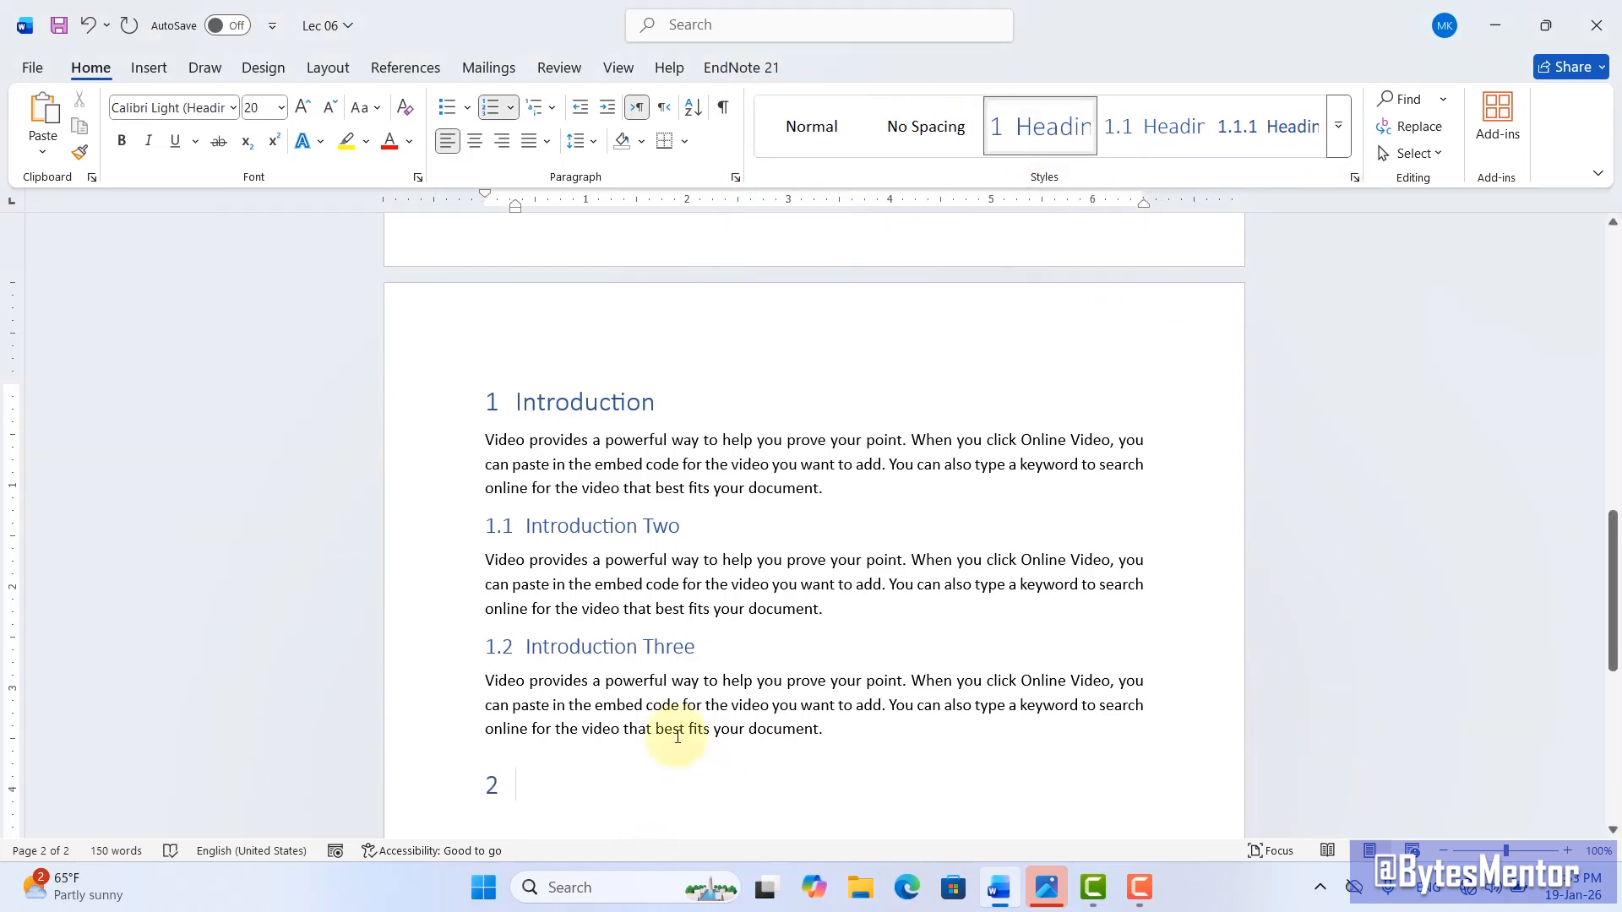
Step: Title the empty Heading 1 line "Results" and paste the copied body paragraph under it
scroll(634, 711, down, 3)
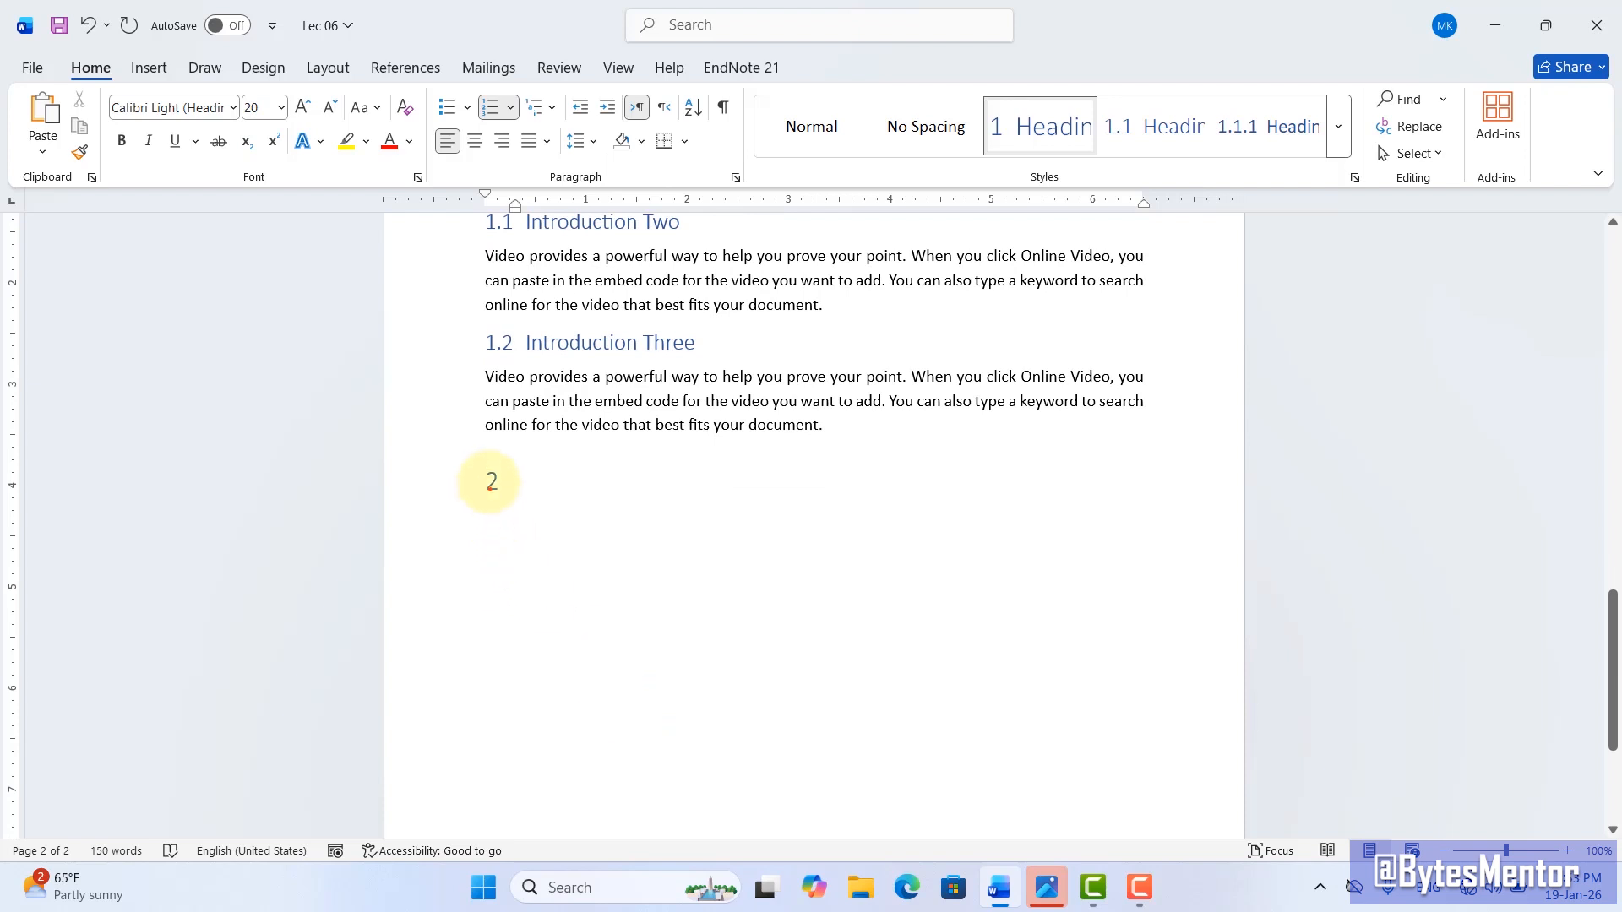
drag(471, 454, 548, 507)
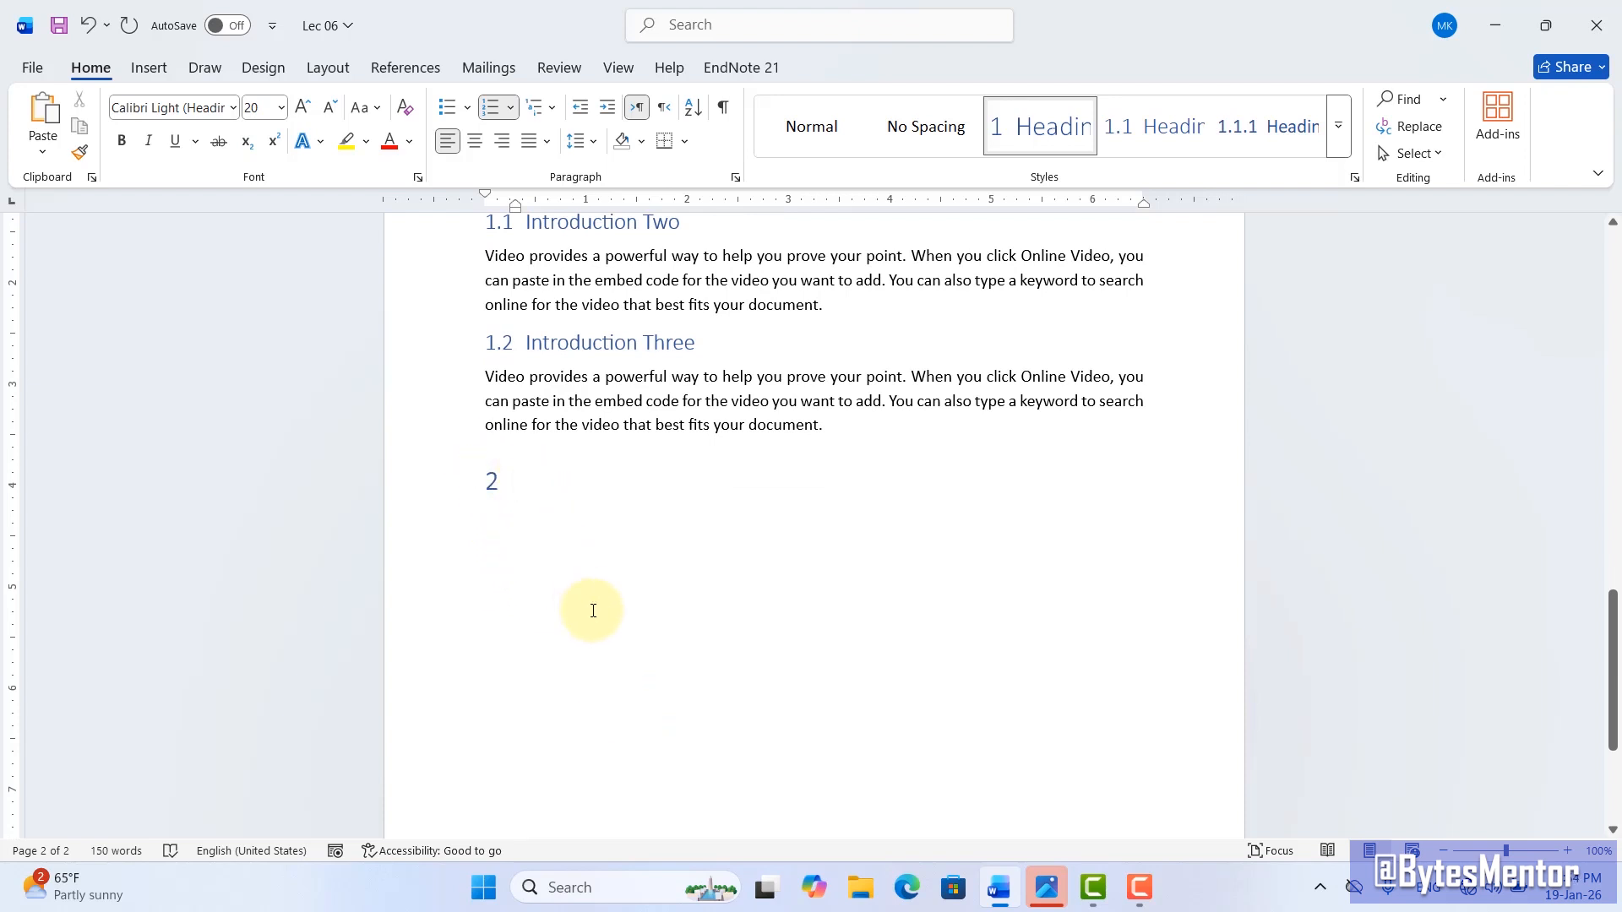
text(Results)
key(Return)
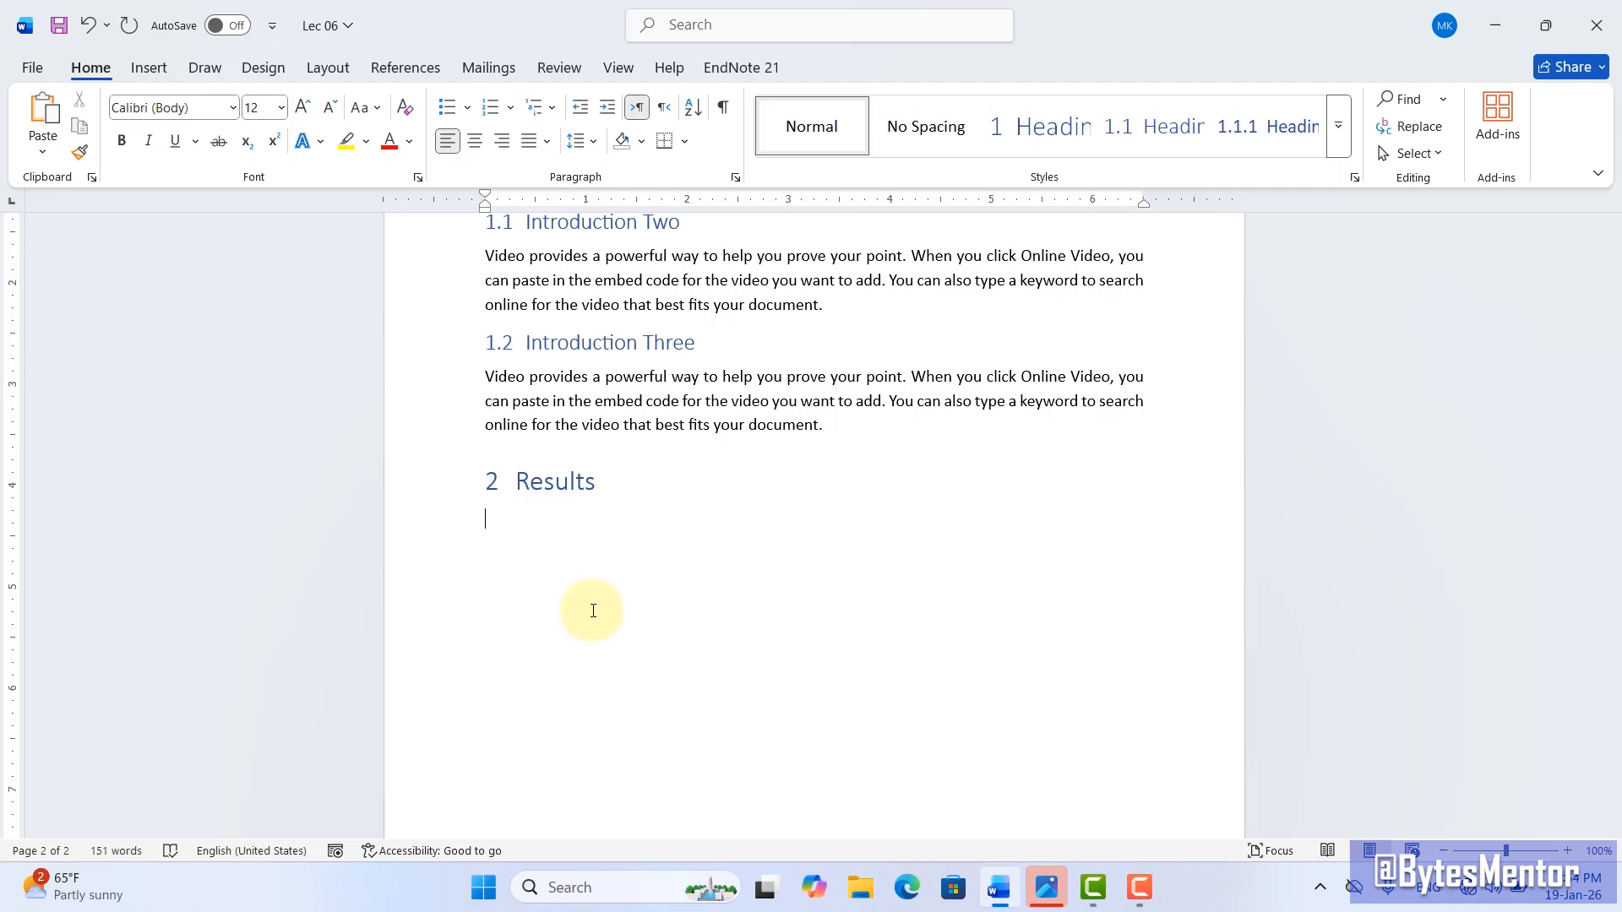
text(Video provides a powerful way to help you prove your point. When you click Online Video, you can paste in the embed code for the video you want to add. You can also type a keyword to search online for the video that best fits your document.)
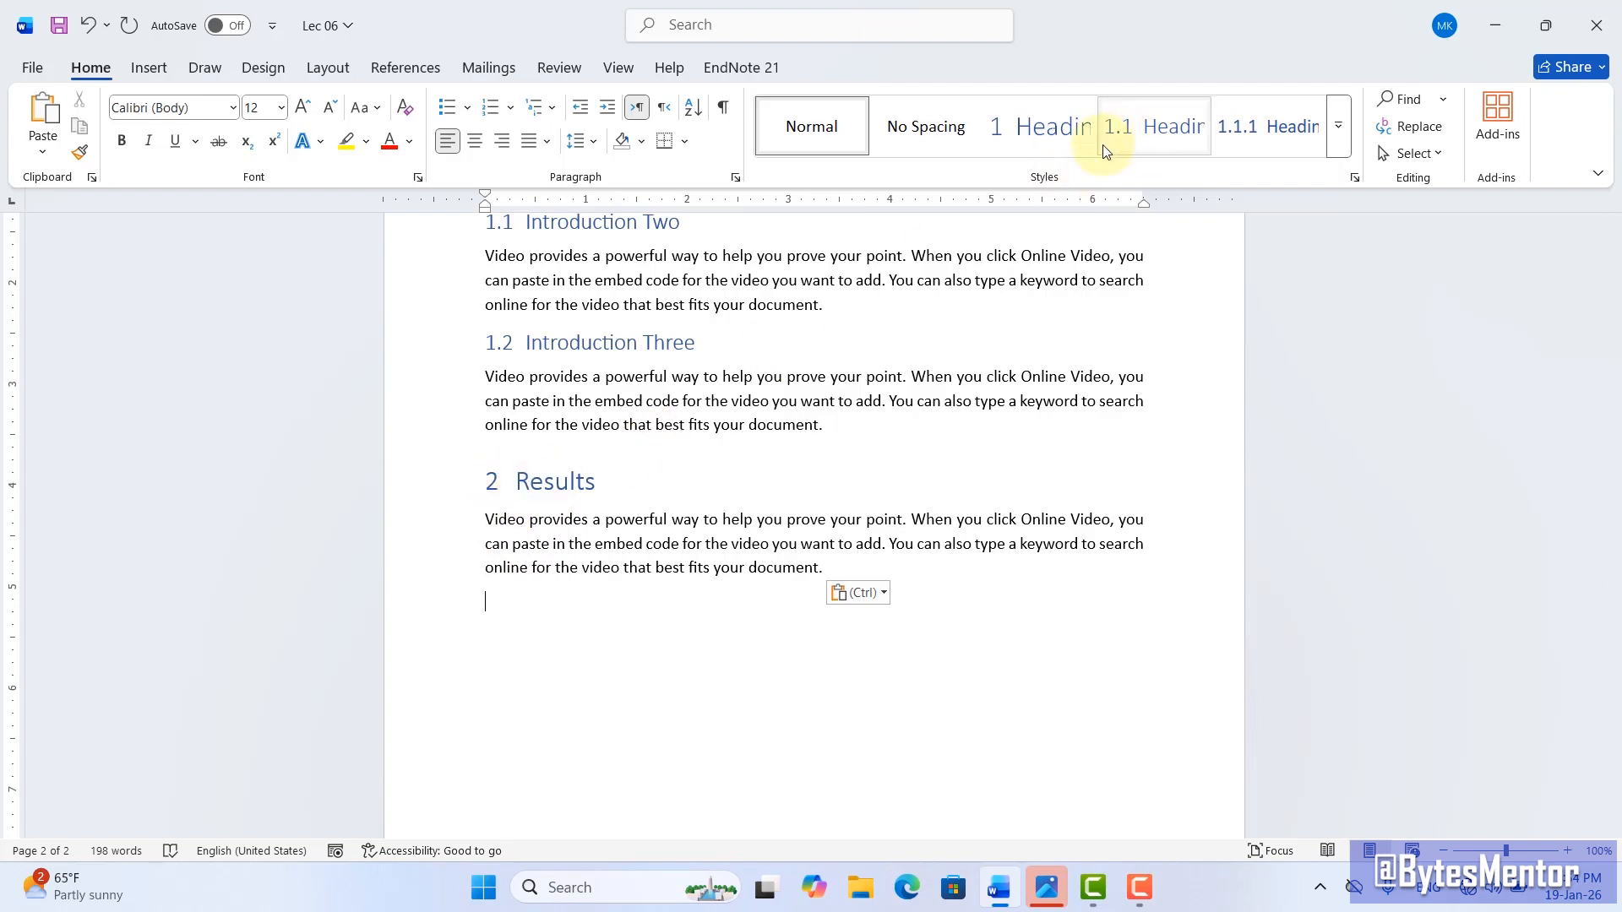
Step: Add a Heading 2 subheading titled "Results" below the Results paragraph and paste the copied paragraph under it
click(1141, 142)
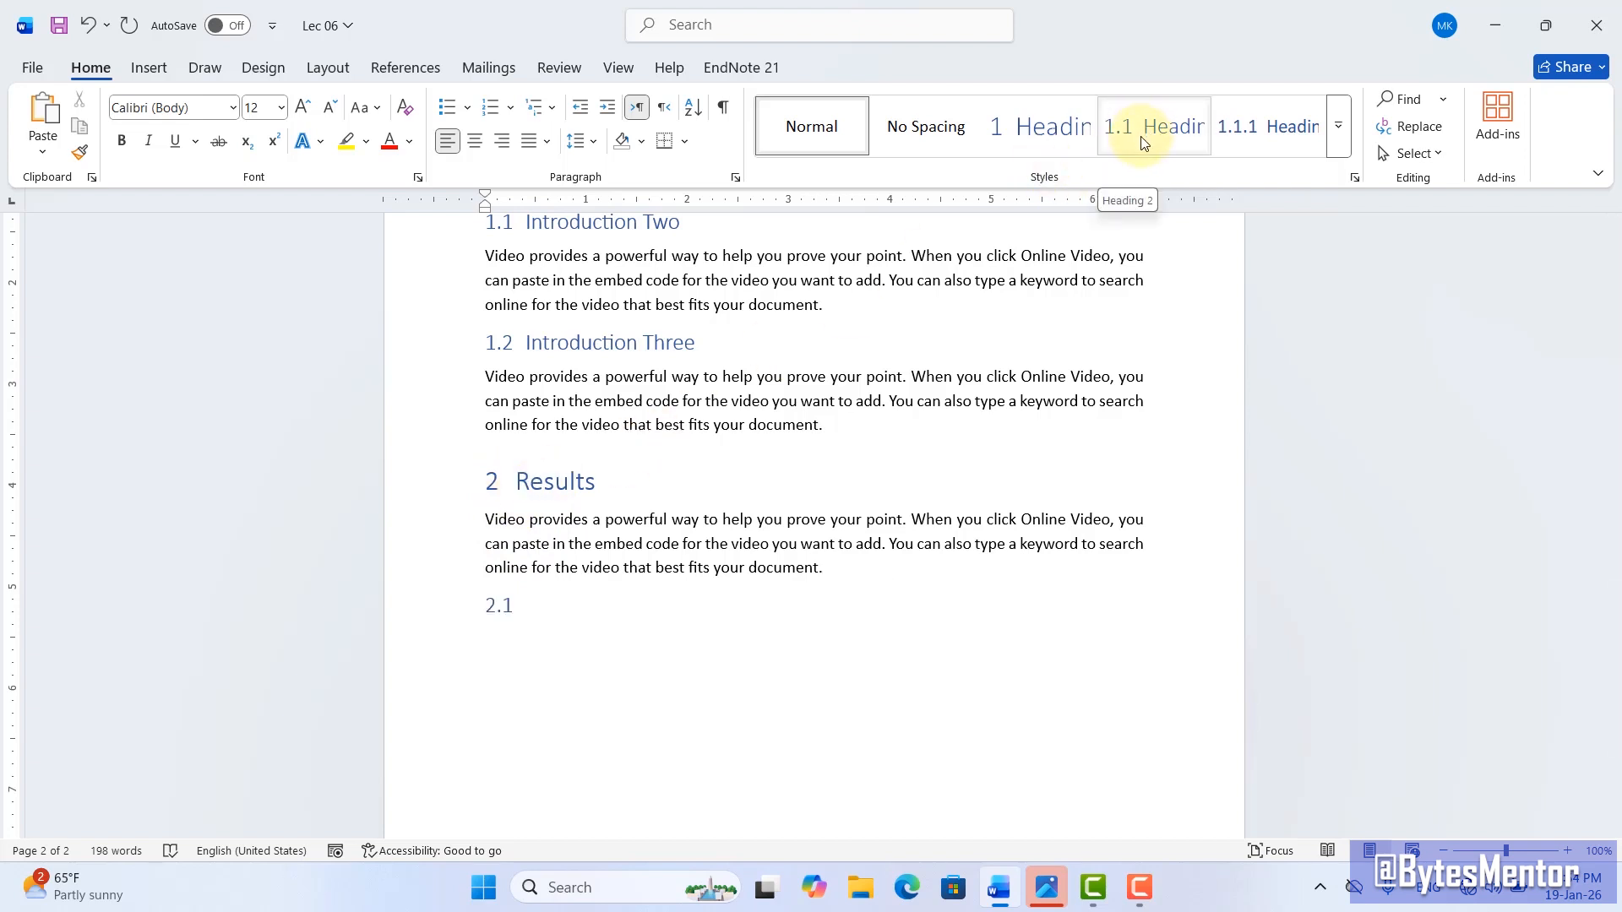
click(1141, 142)
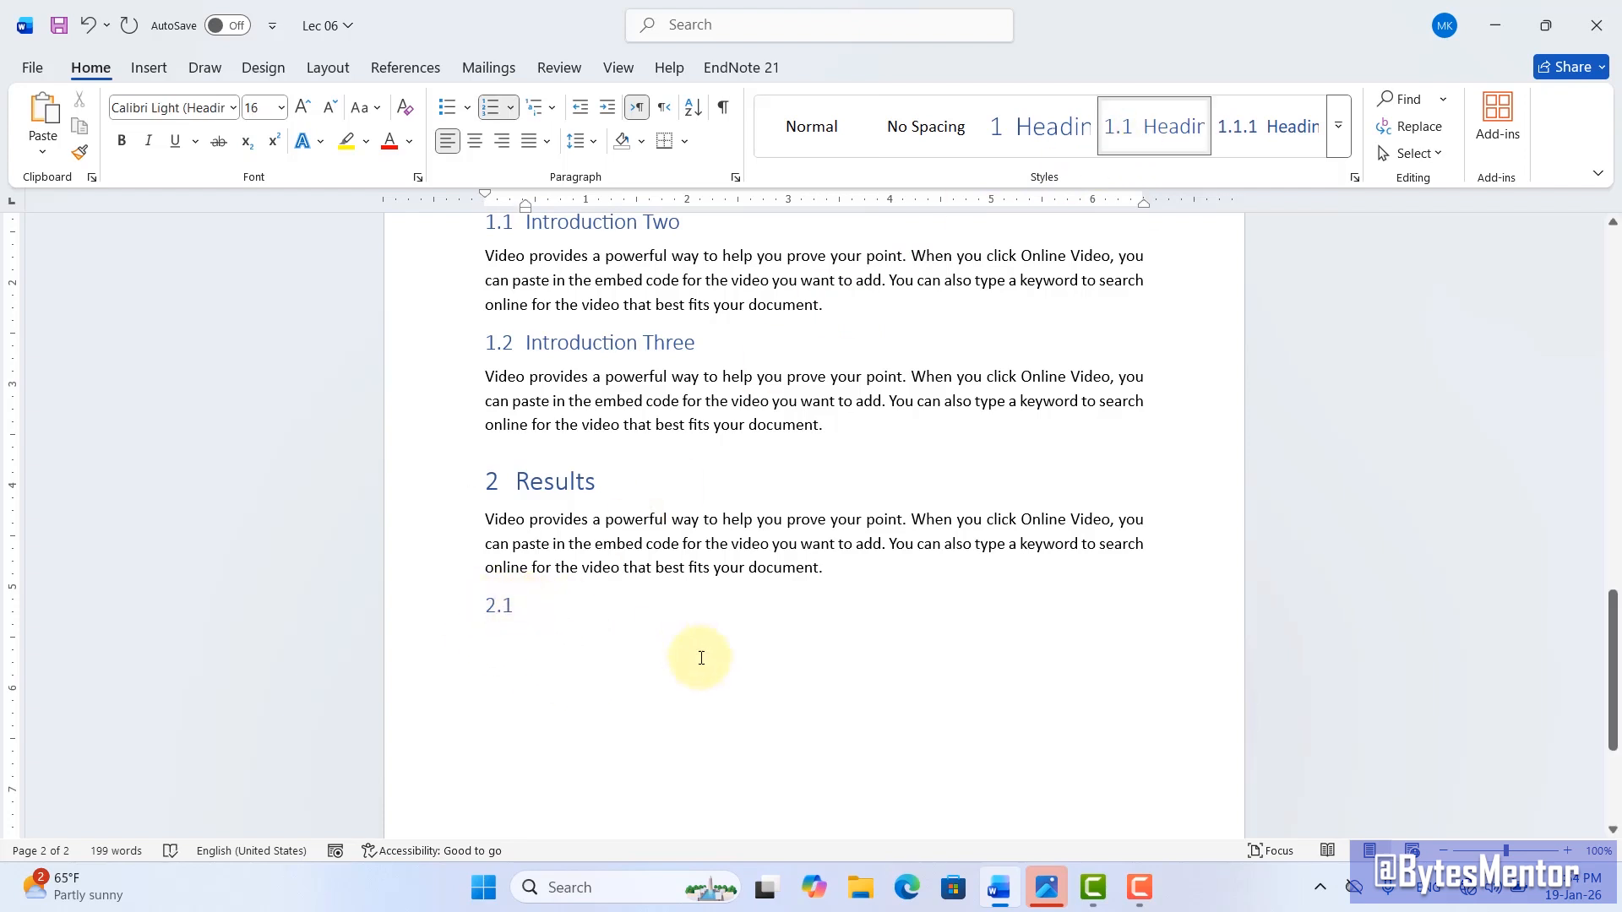
text(Results)
key(Return)
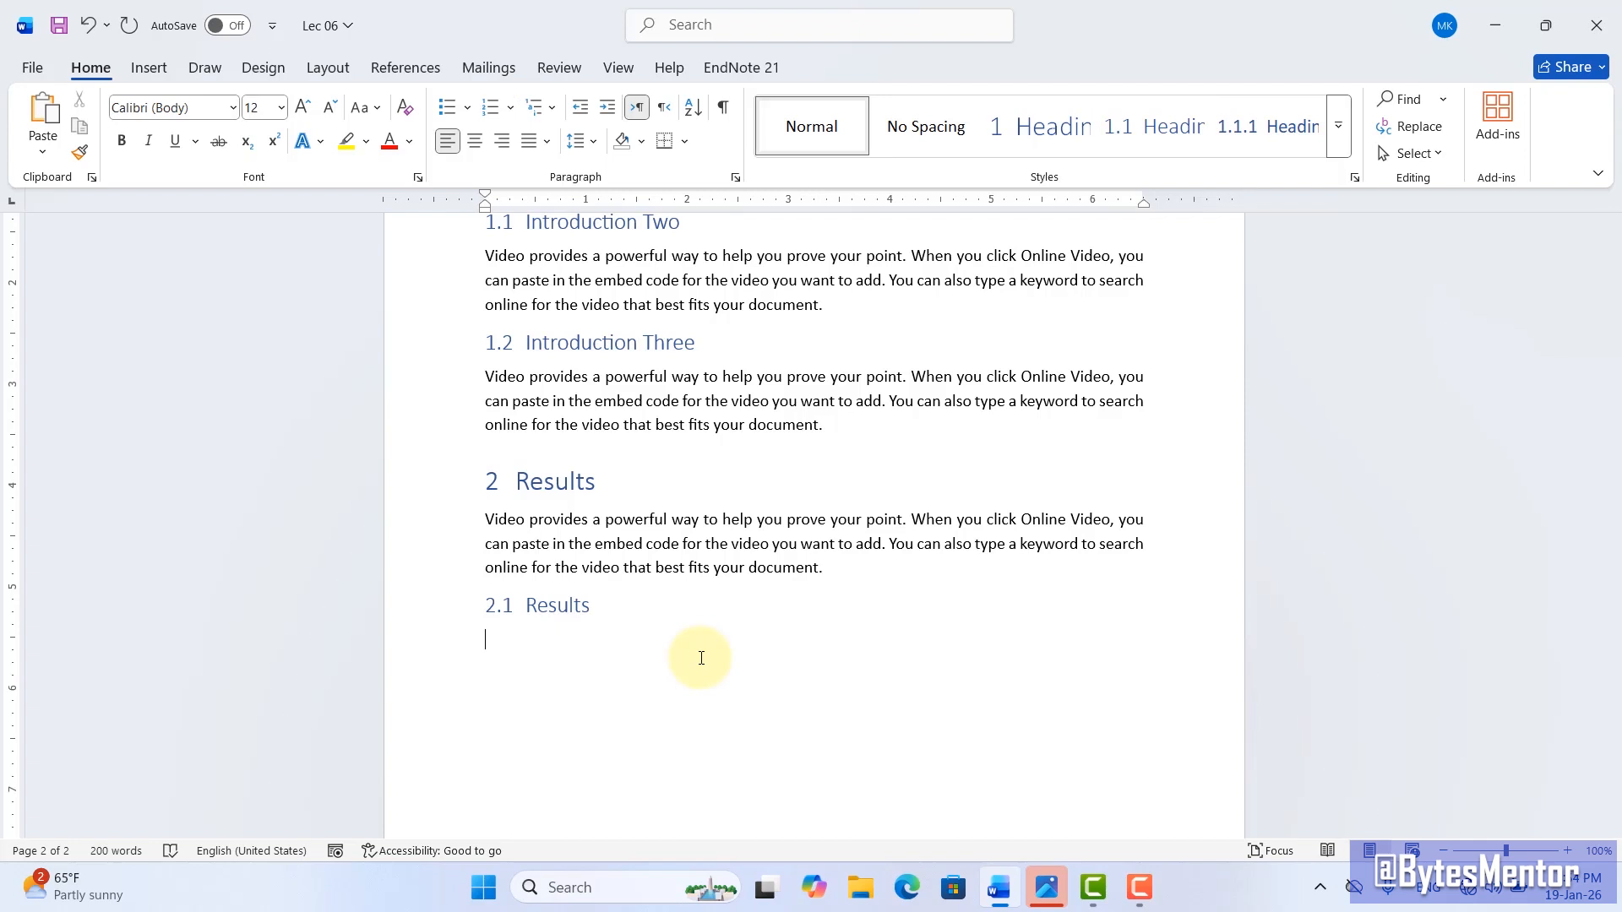
text(Video provides a powerful way to help you prove your point. When you click Online Video, you can paste in the embed code for the video you want to add. You can also type a keyword to search online for the video that best fits your document.)
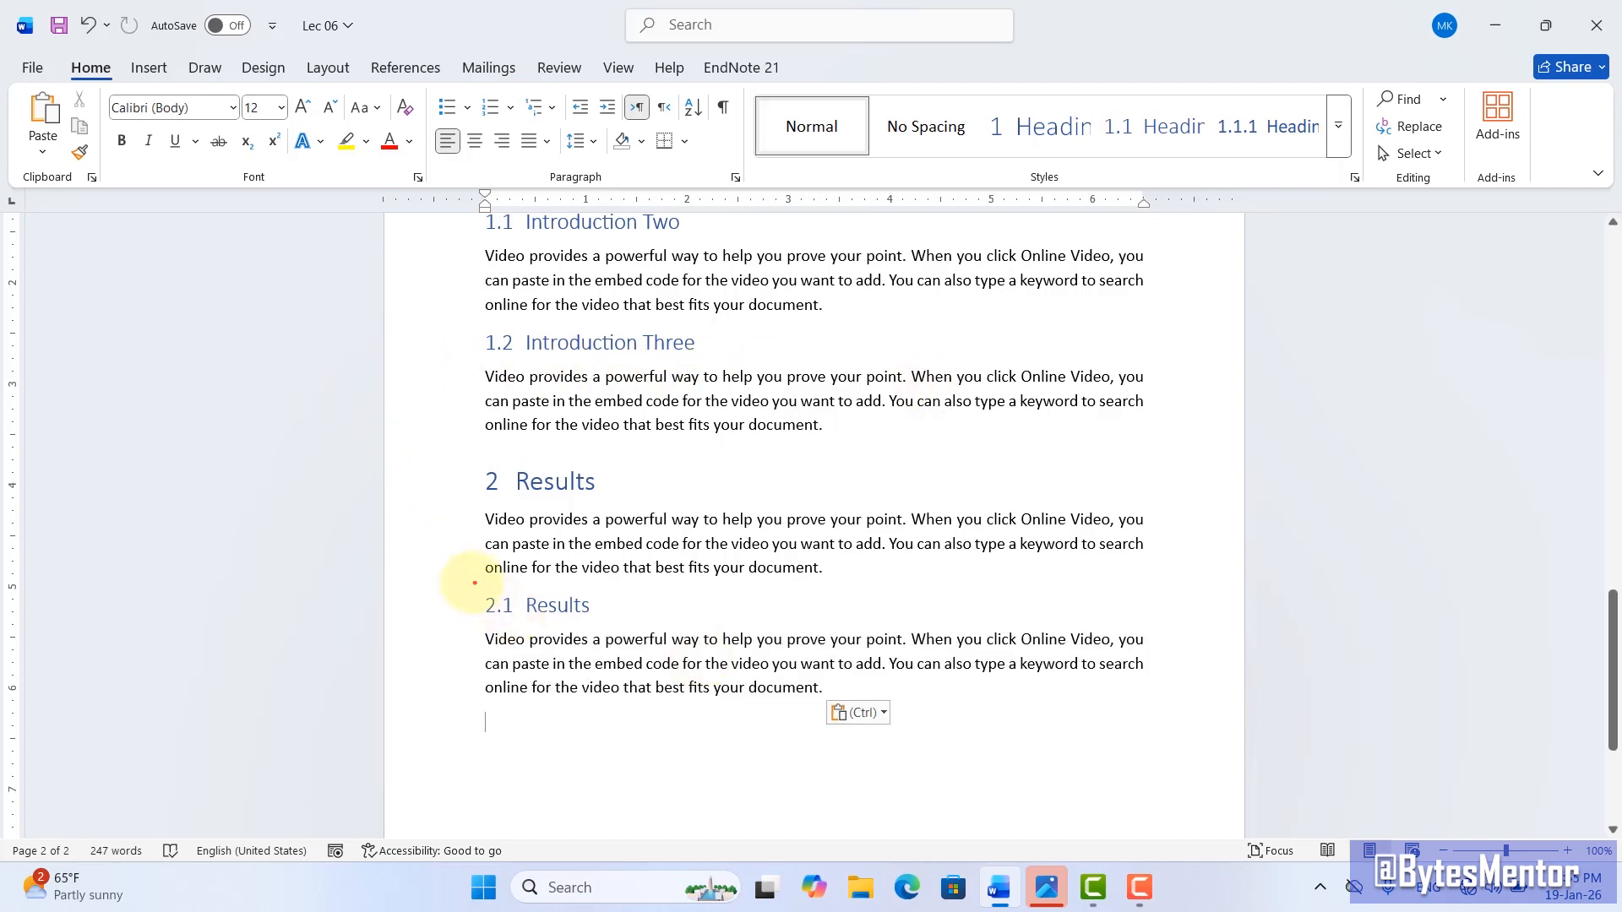
drag(471, 583, 598, 625)
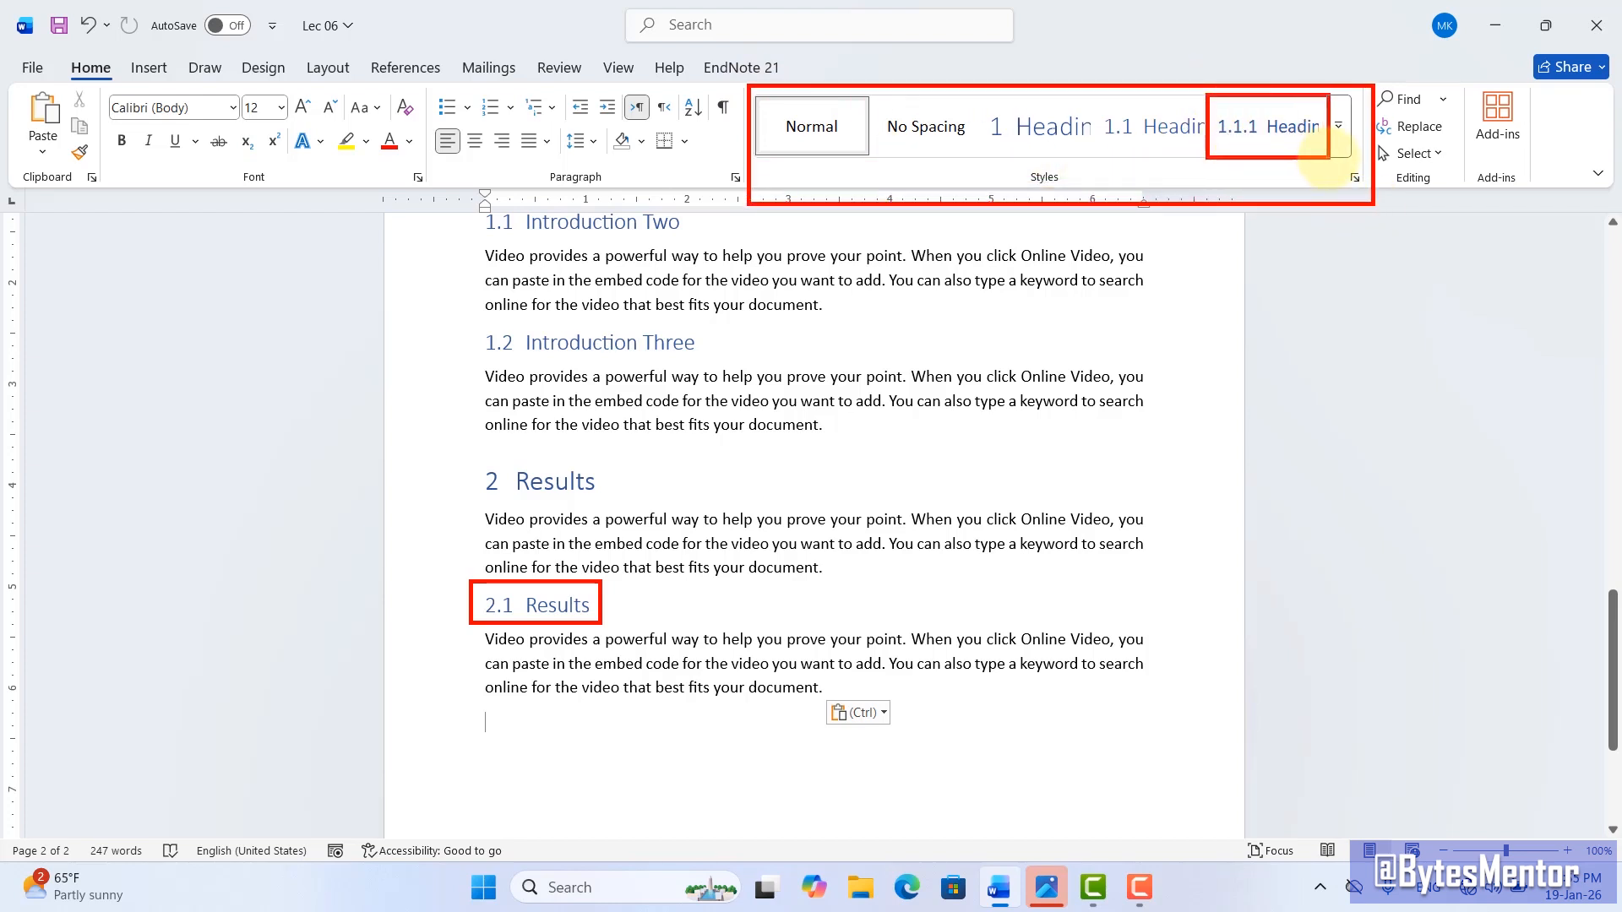
Step: Add a Heading 3 subheading titled "Results Three" with the copied paragraph under it, and retitle subheading 2.1 as "Results Two"
click(1274, 141)
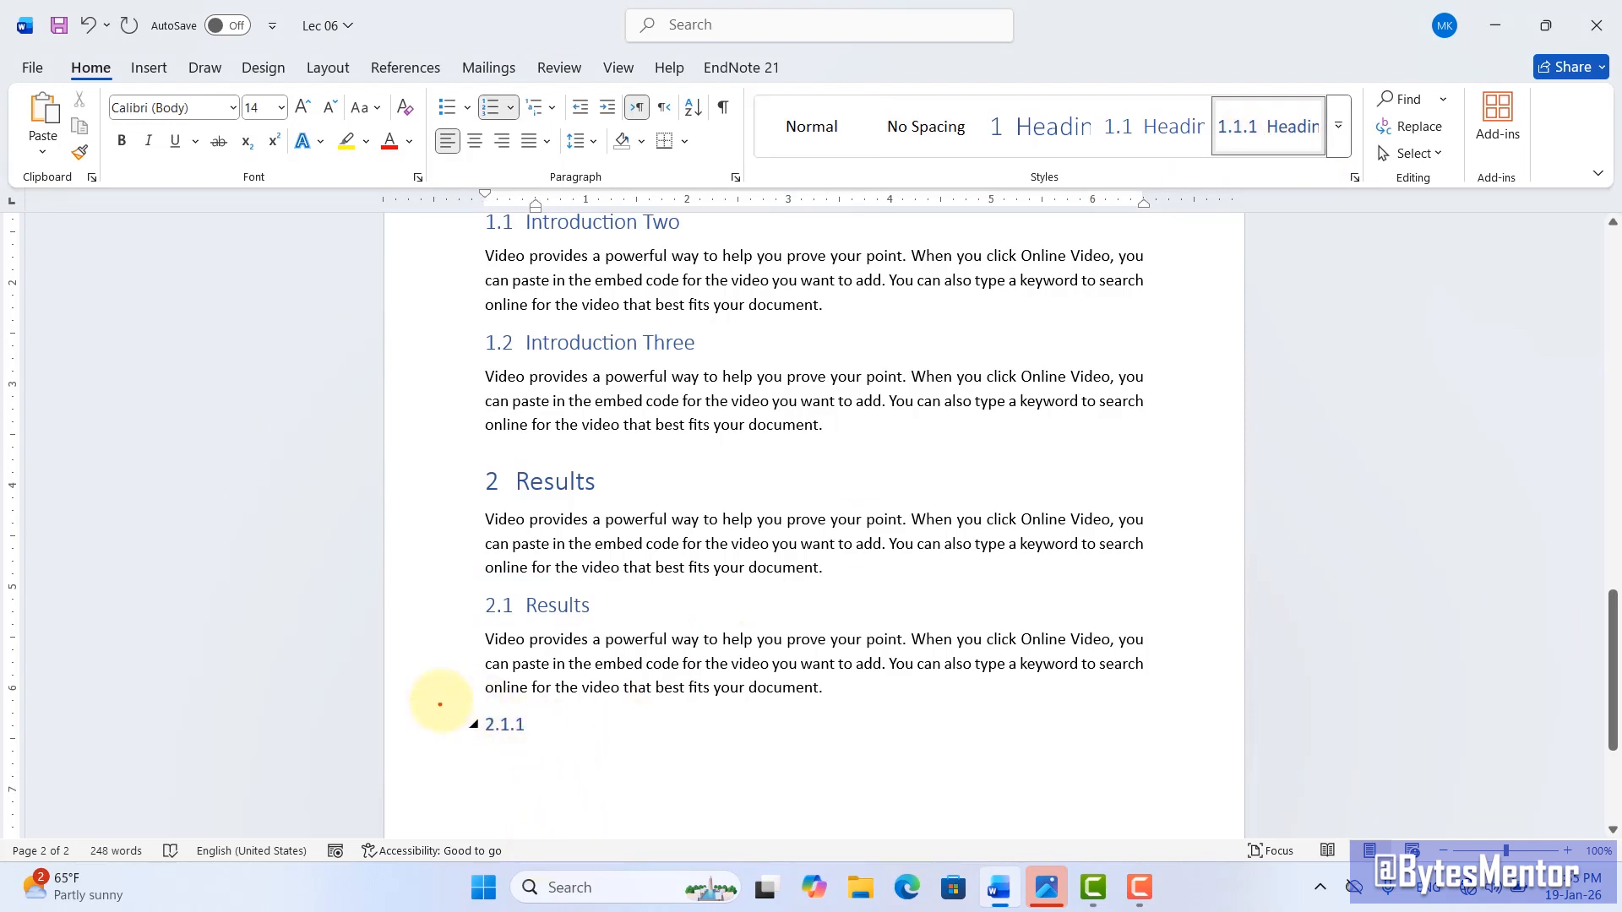
drag(483, 479, 601, 506)
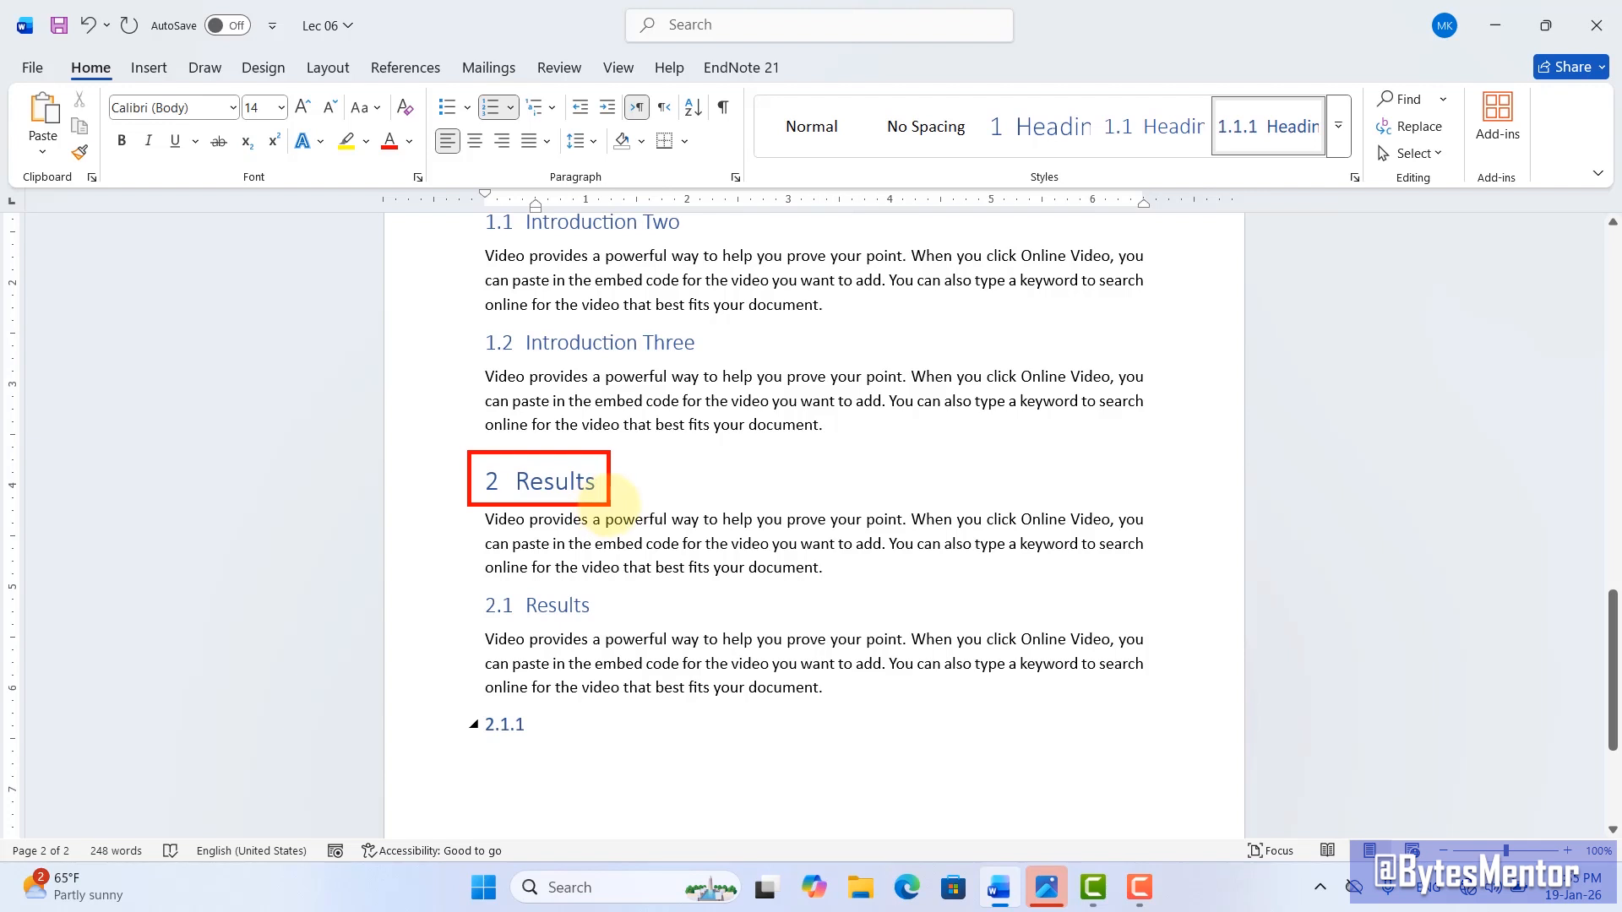
drag(471, 581, 611, 626)
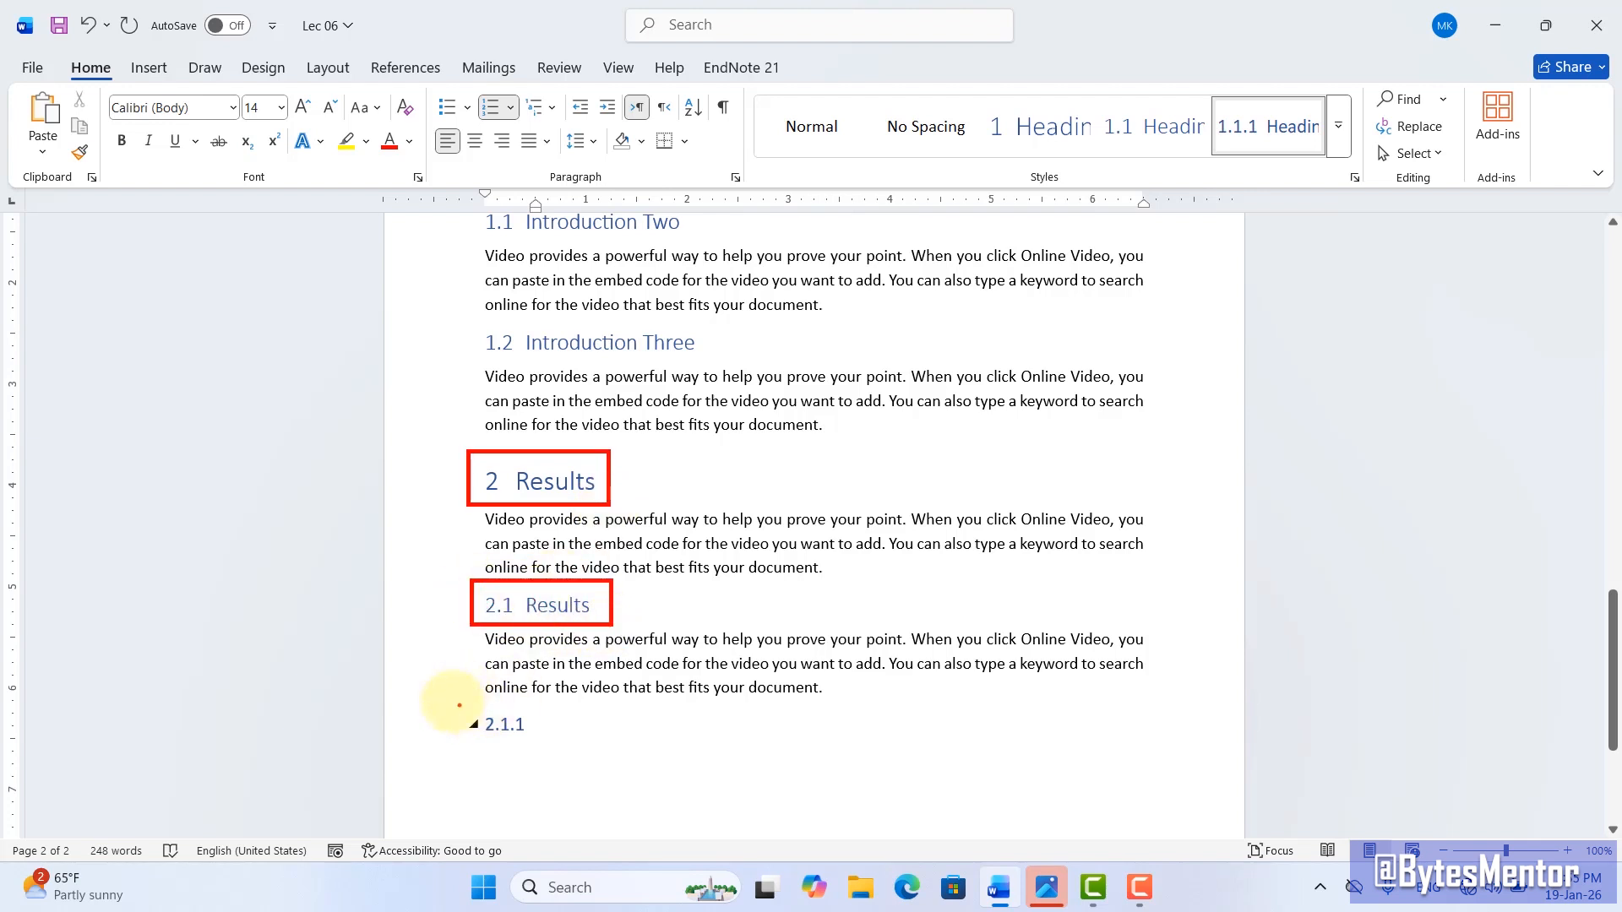
drag(448, 695, 545, 747)
key(Escape)
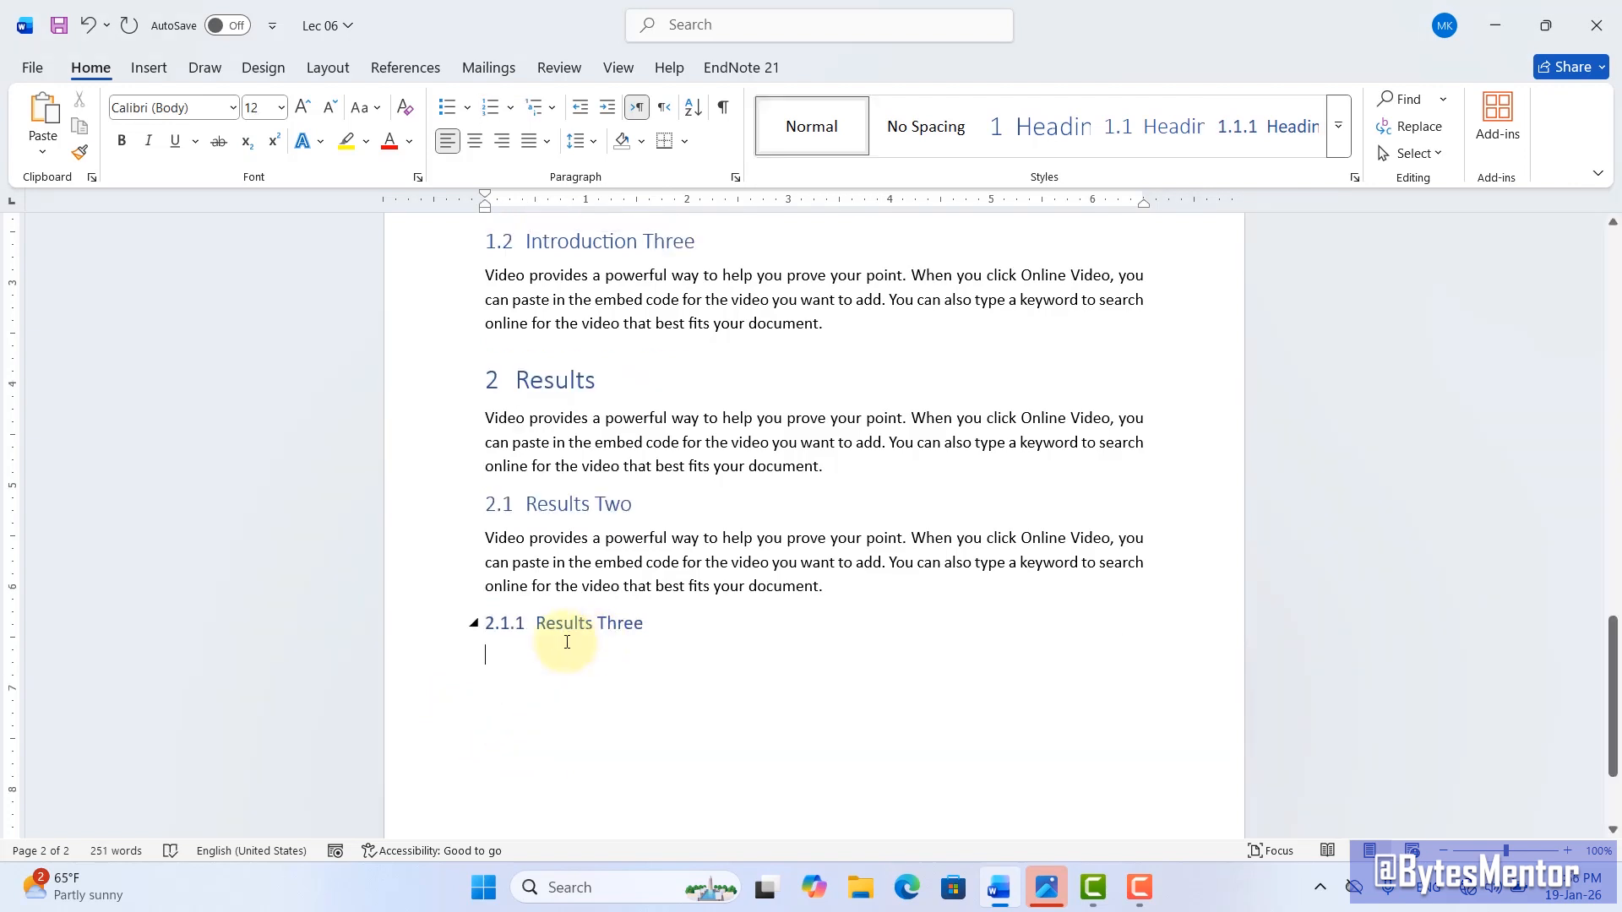
key(Return)
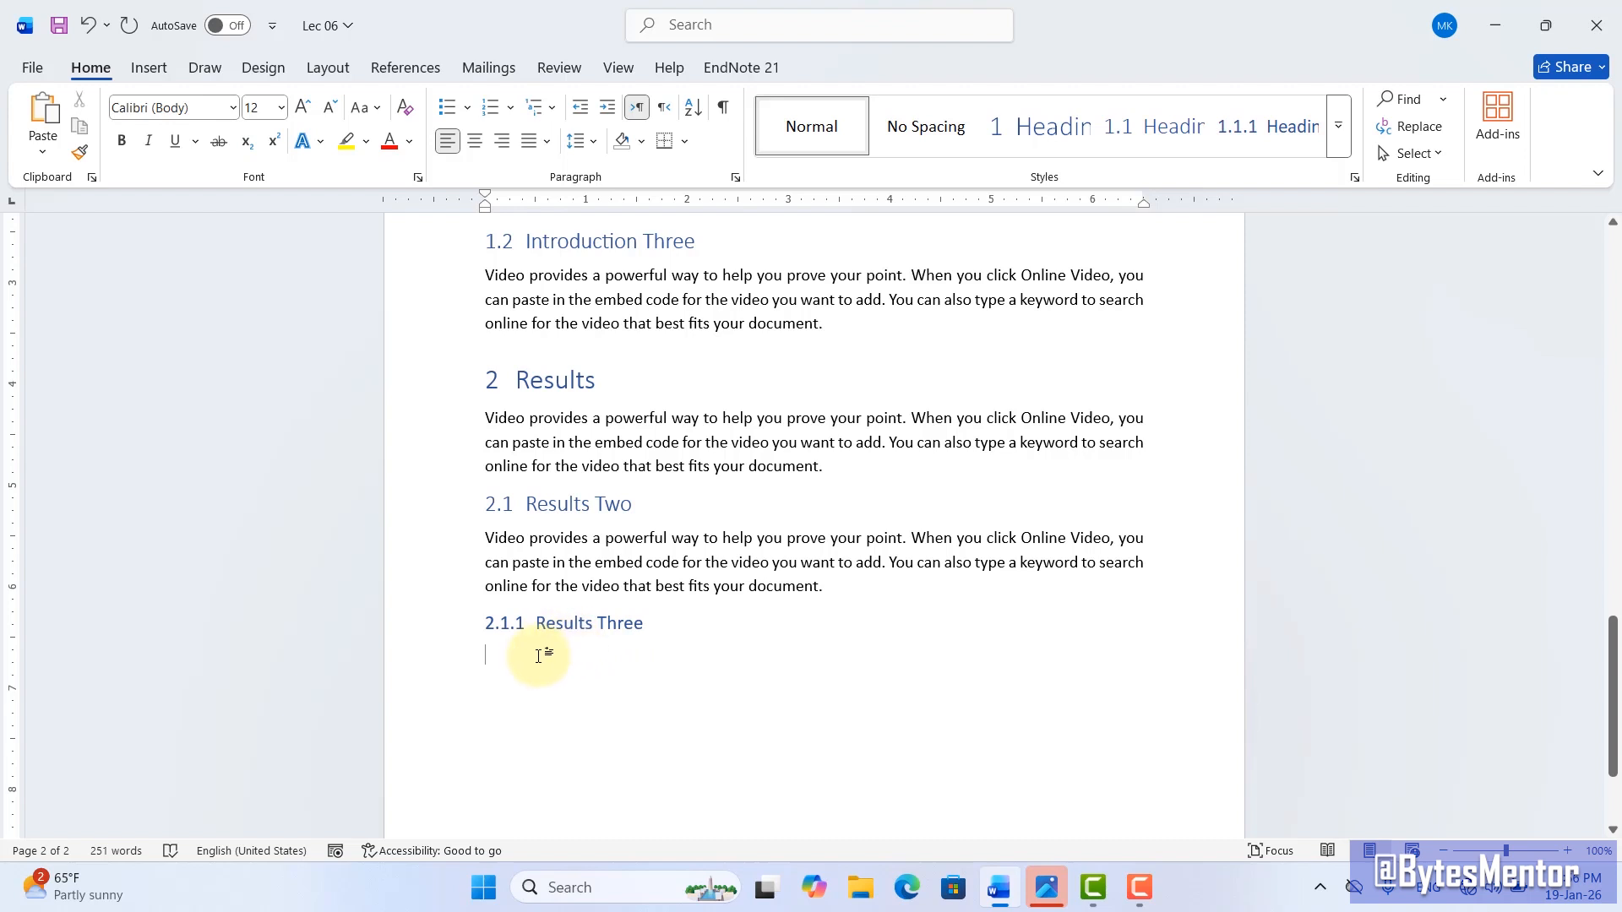
text(Video provides a powerful way to help you prove your point. When you click Online Video, you can paste in the embed code for the video you want to add. You can also type a keyword to search online for the video that best fits your document.)
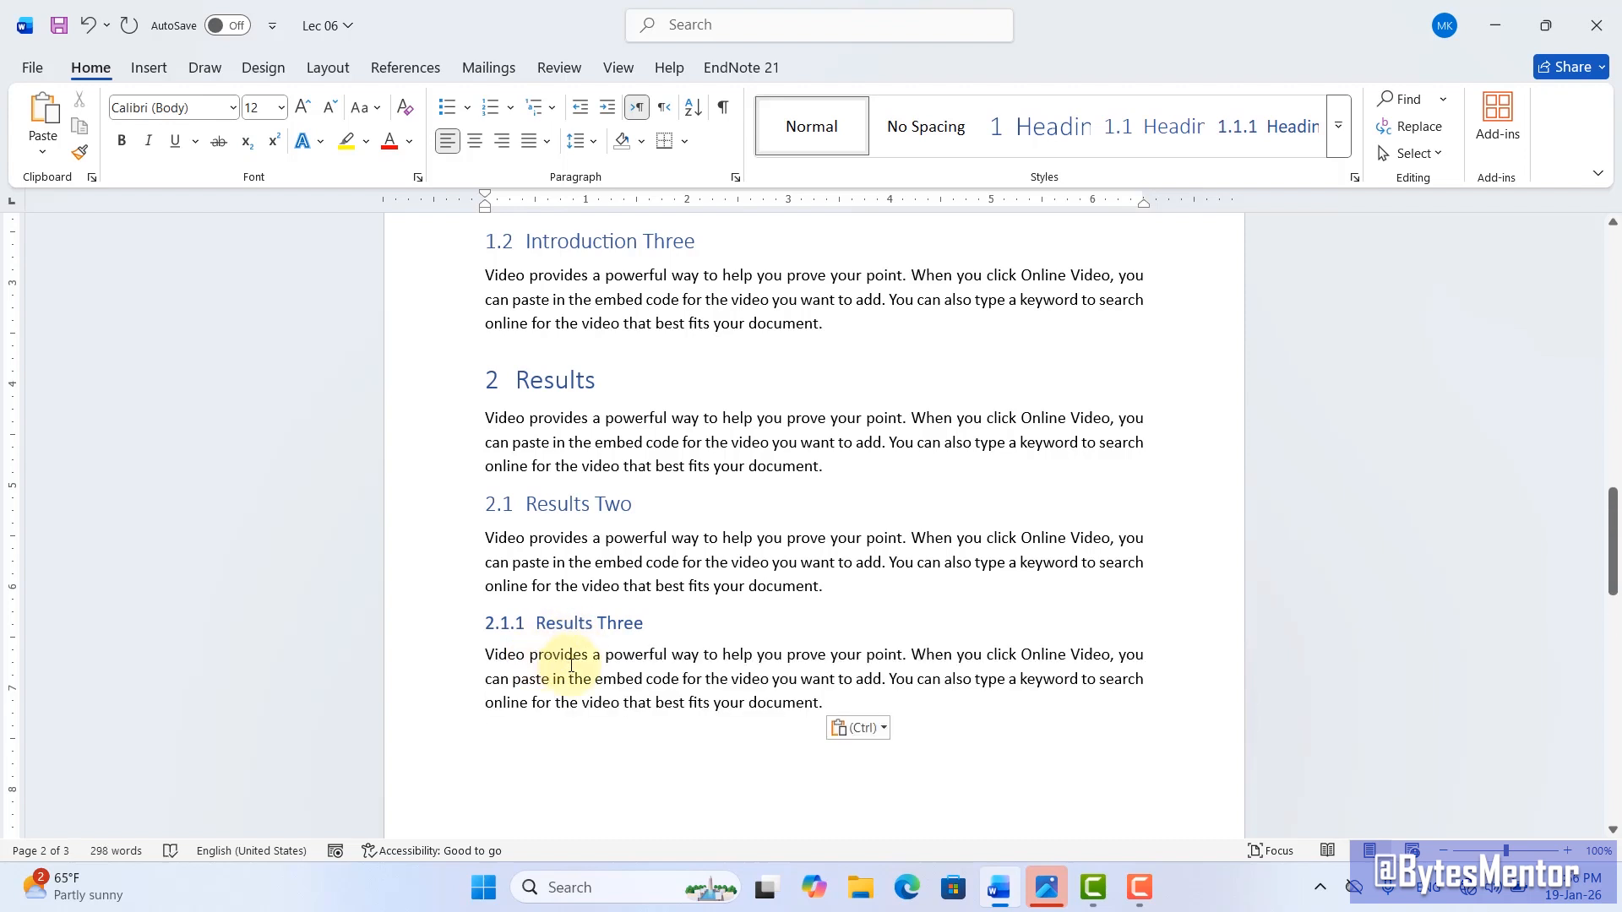
Step: Add a Heading 1 heading titled "Summary" after the Results Three paragraph and paste the copied paragraph under it
scroll(571, 666, up, 3)
mouse_move(580, 293)
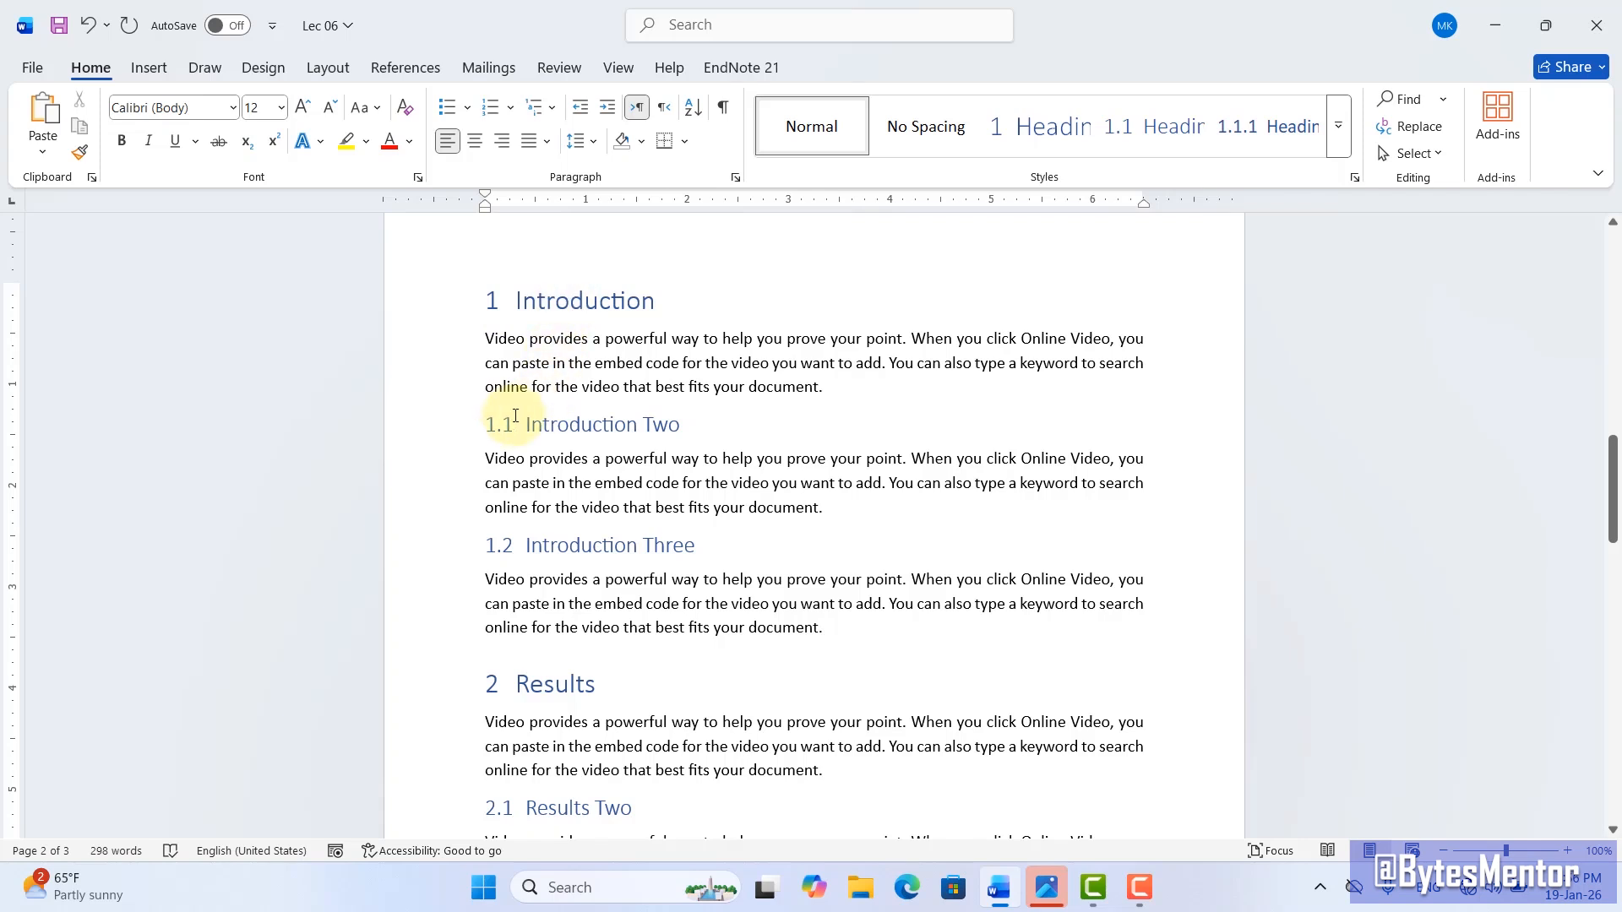
scroll(503, 490, down, 2)
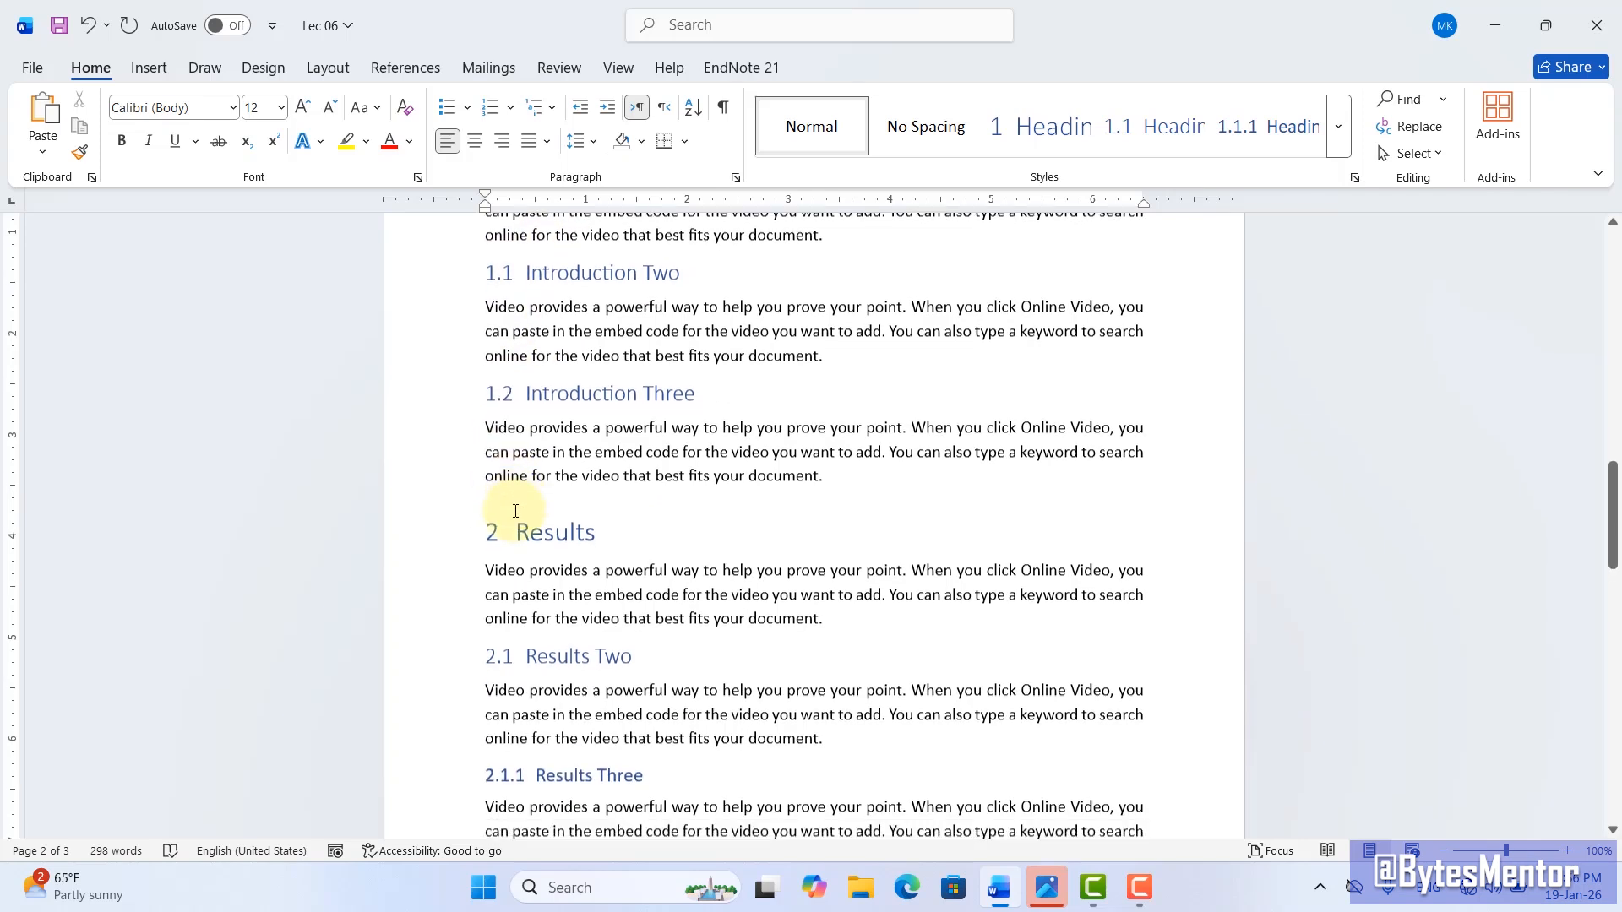
scroll(517, 537, down, 2)
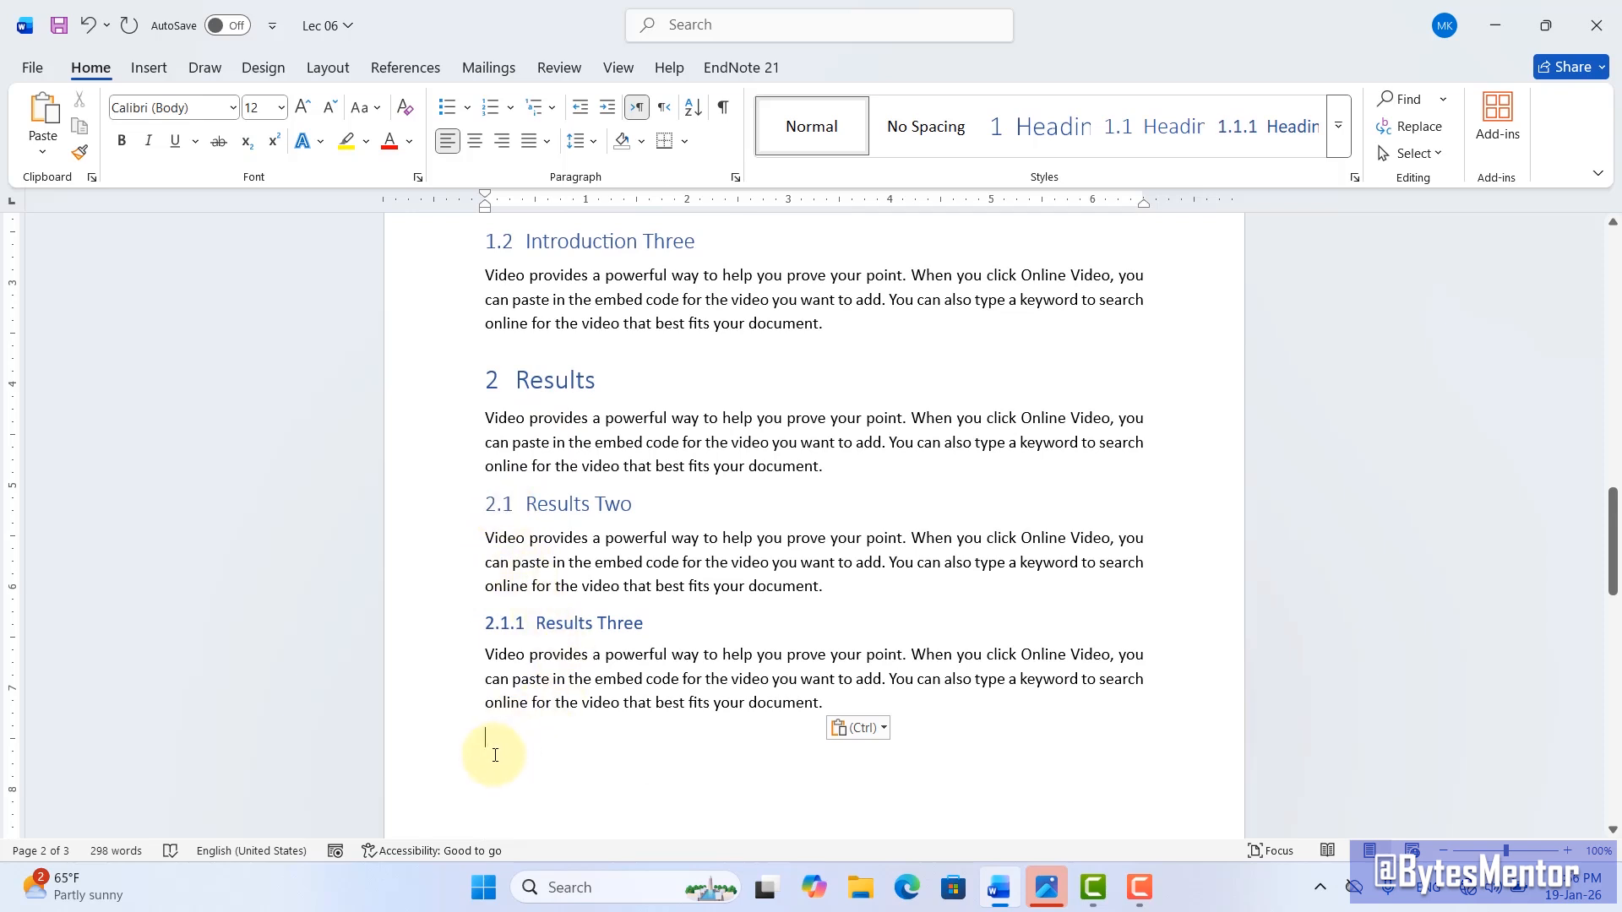
click(1027, 138)
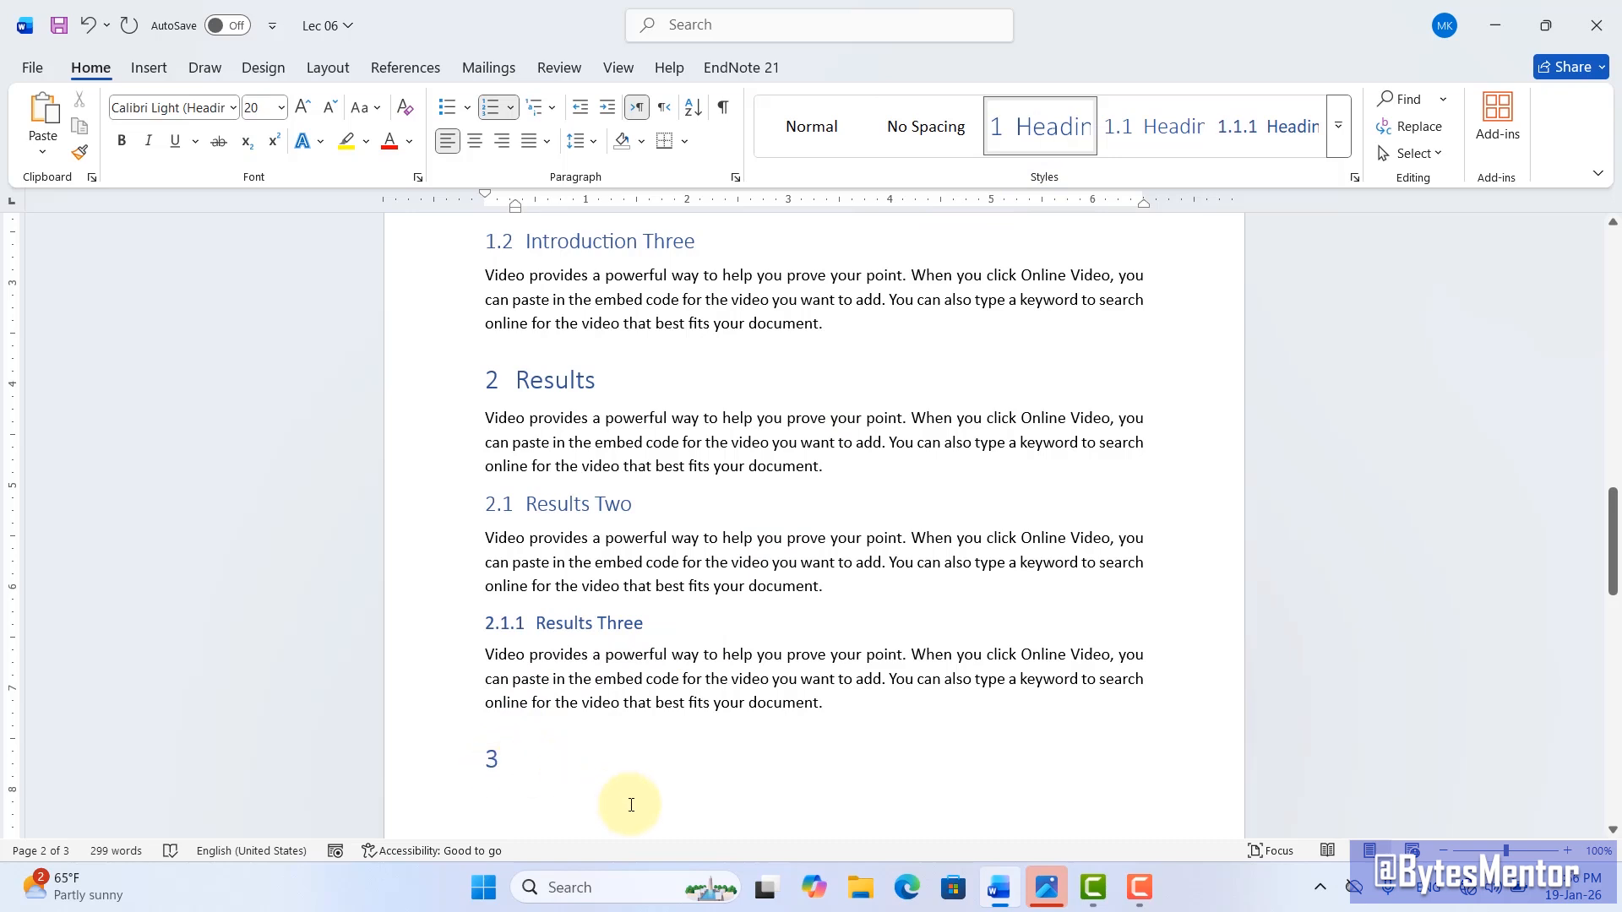
text(Summary)
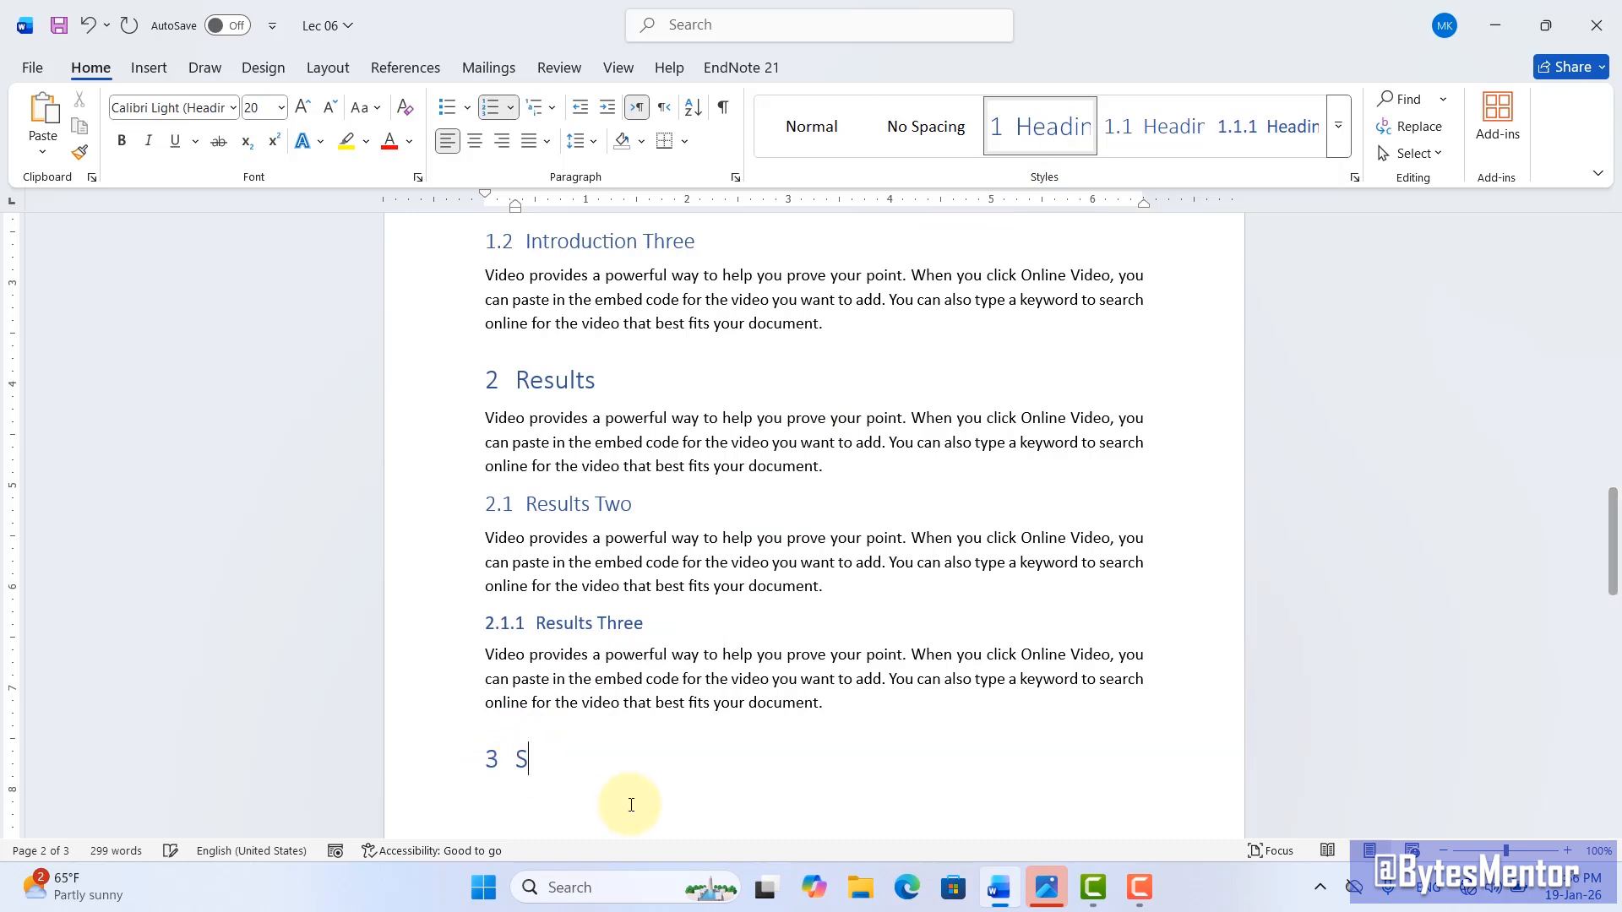
scroll(633, 701, down, 2)
key(Return)
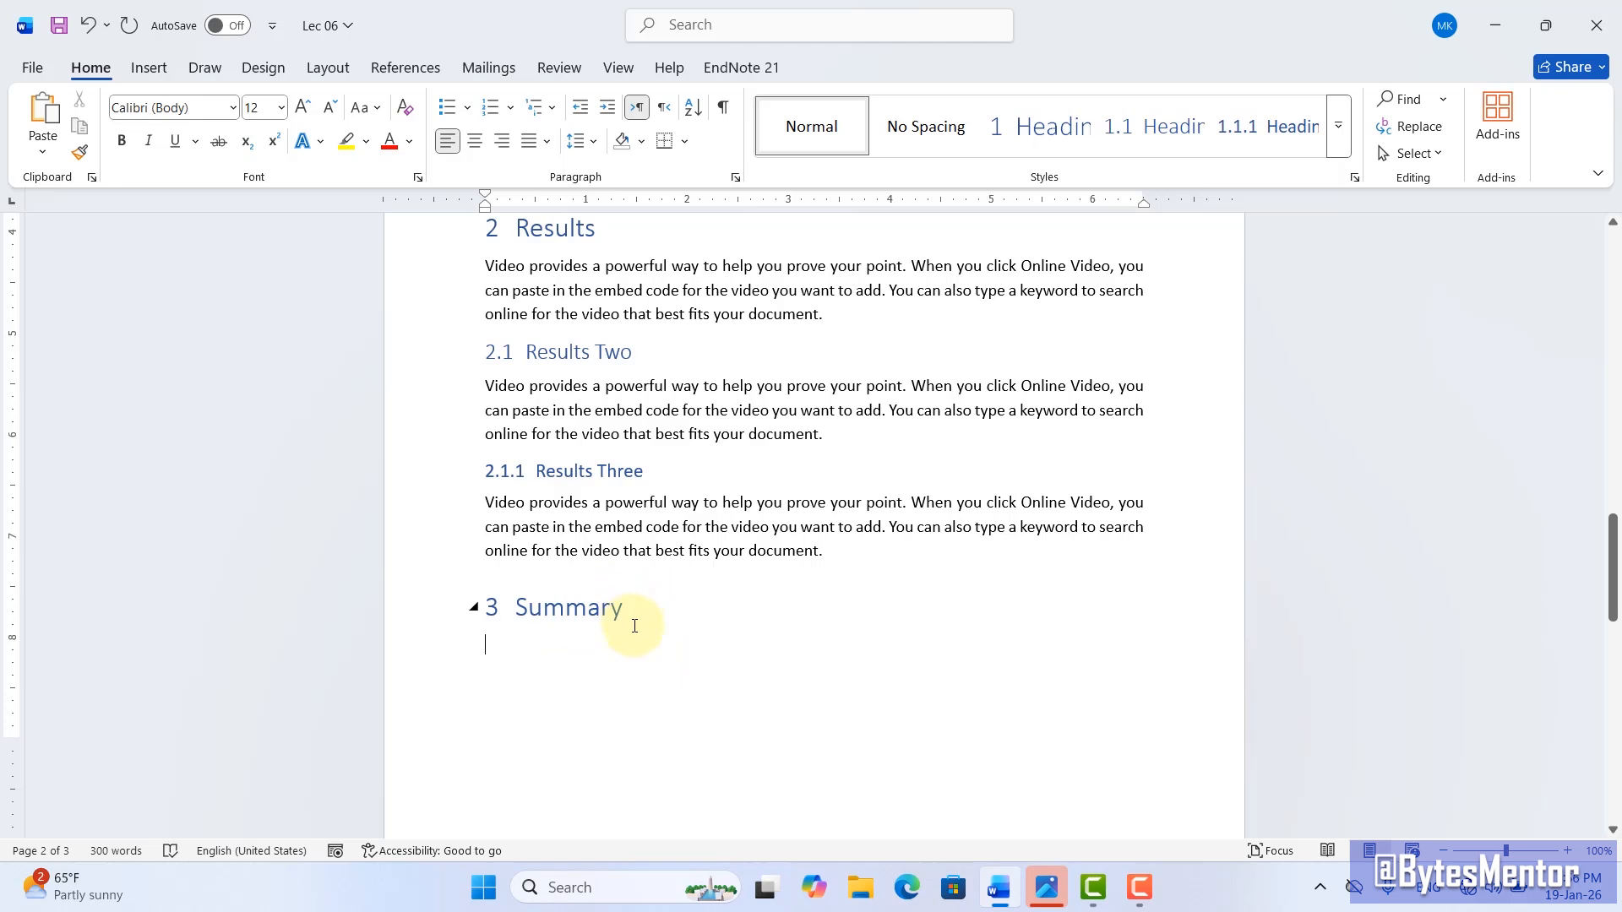
text(Video provides a powerful way to help you prove your point. When you click Online Video, you can paste in the embed code for the video you want to add. You can also type a keyword to search online for the video that best fits your document.)
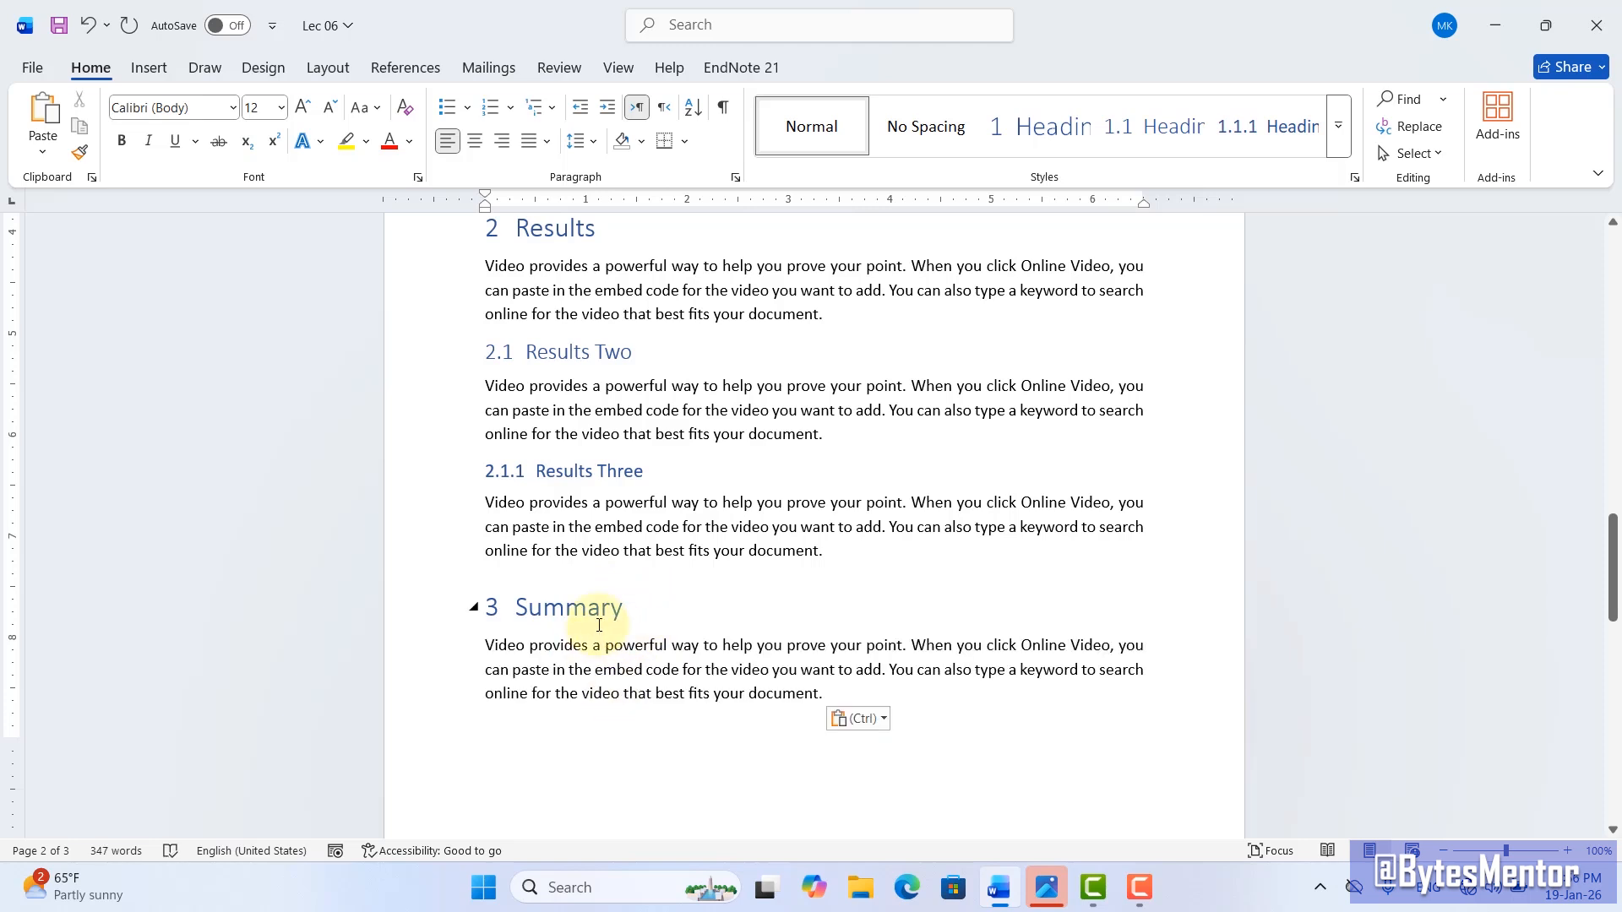
mouse_move(451, 576)
mouse_down()
mouse_move(816, 716)
mouse_move(1135, 736)
mouse_up()
key(Escape)
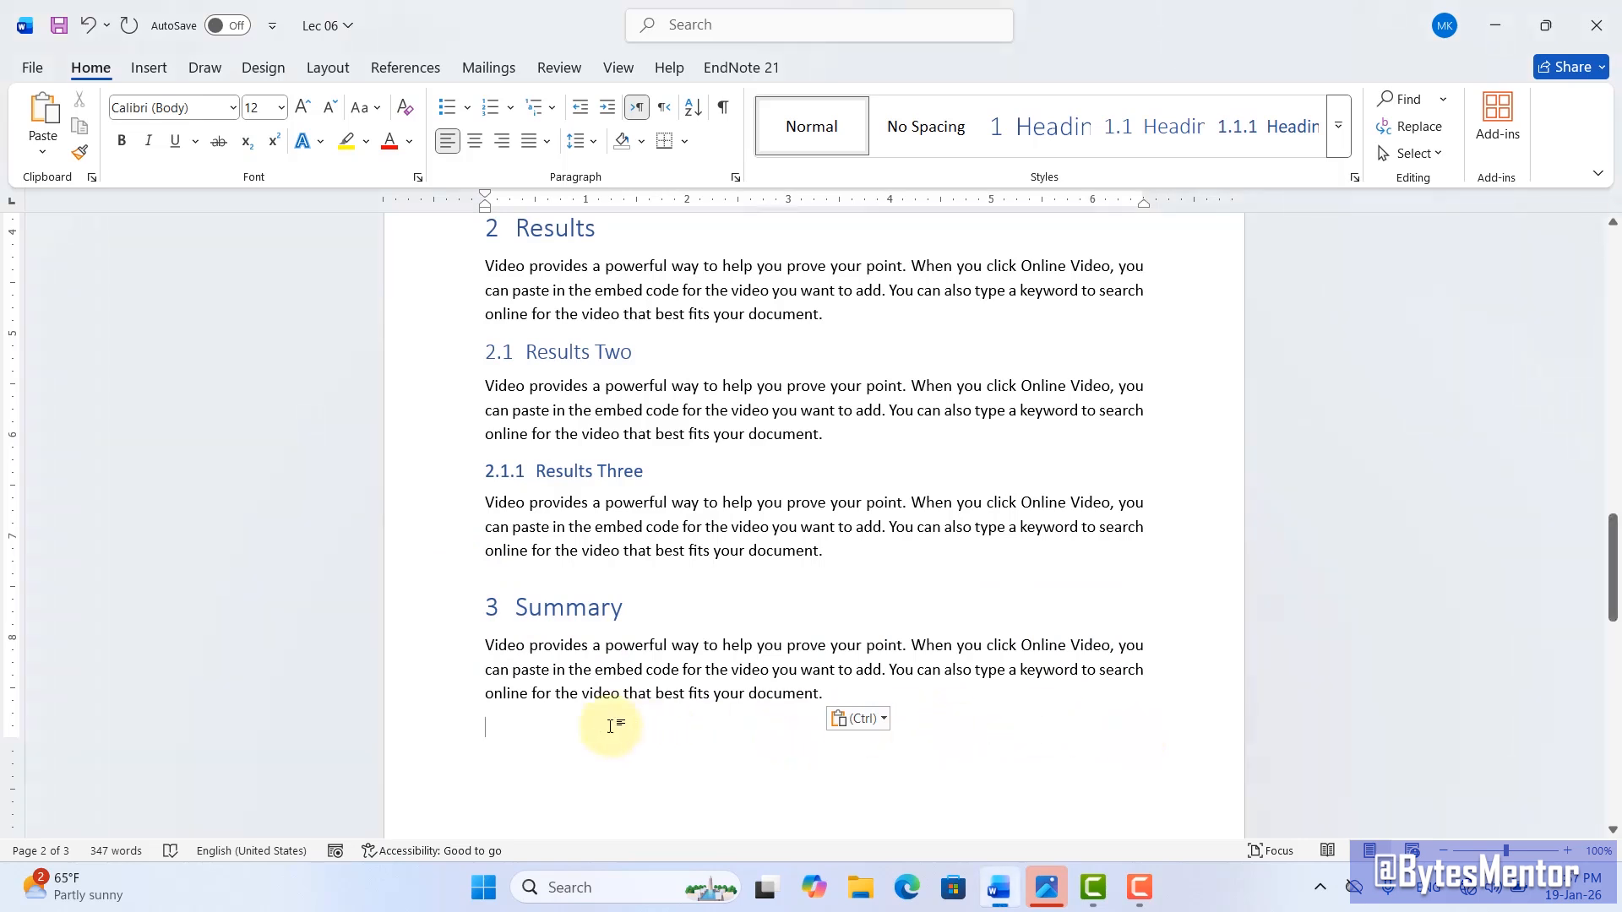
Step: Add a Heading 2 subheading titled "Summary Two" below the Summary paragraph and paste the copied paragraph under it
click(1120, 135)
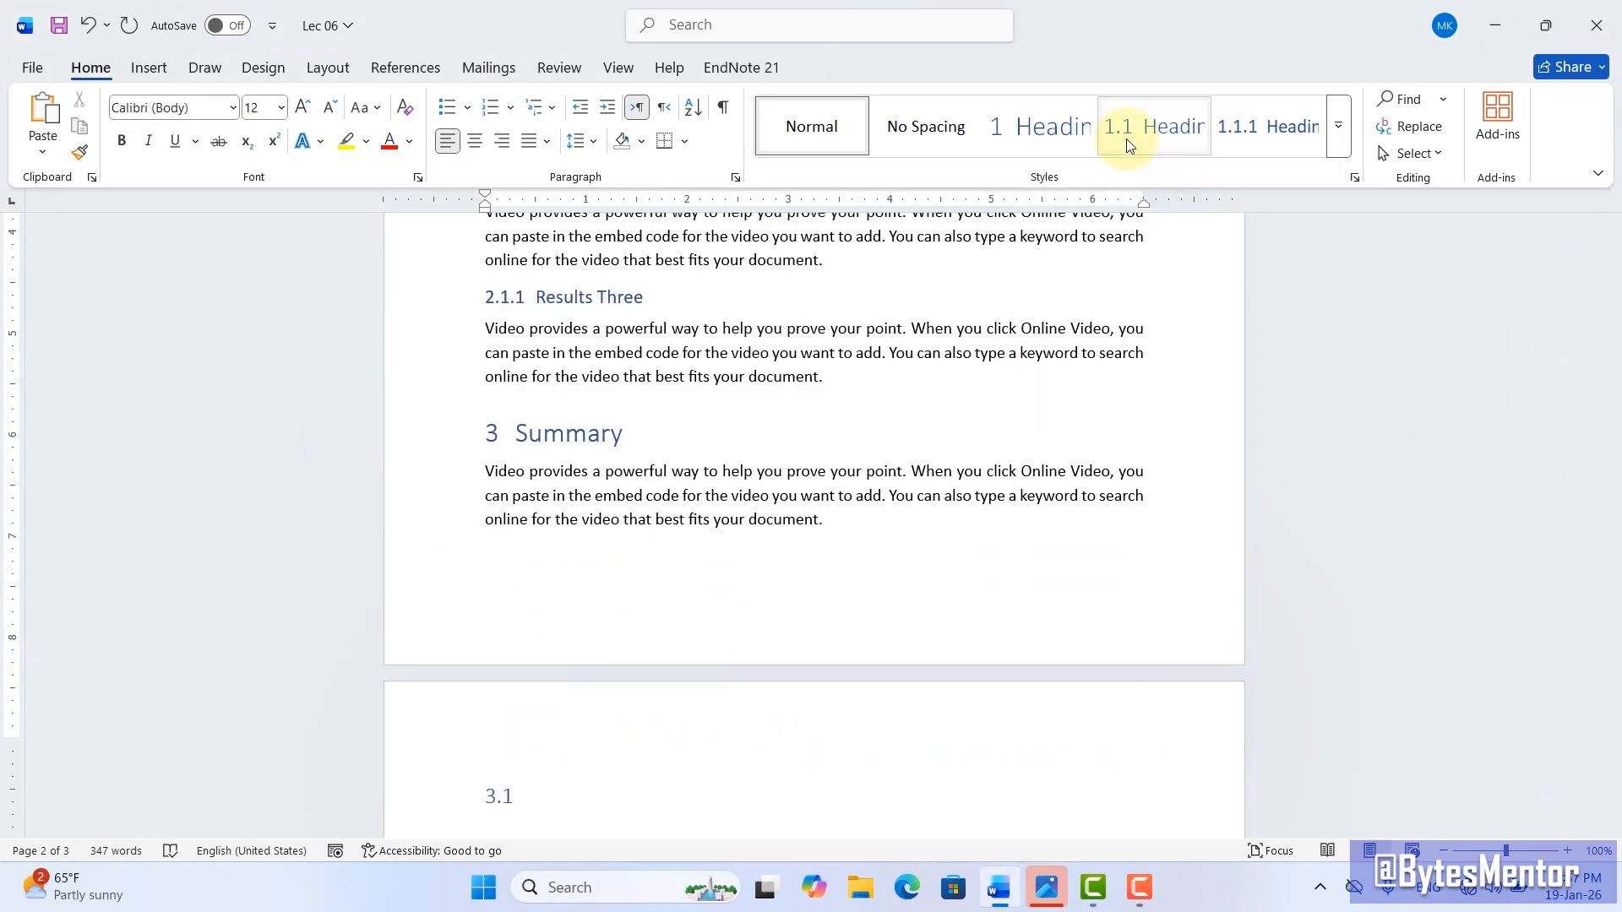
scroll(566, 669, down, 1)
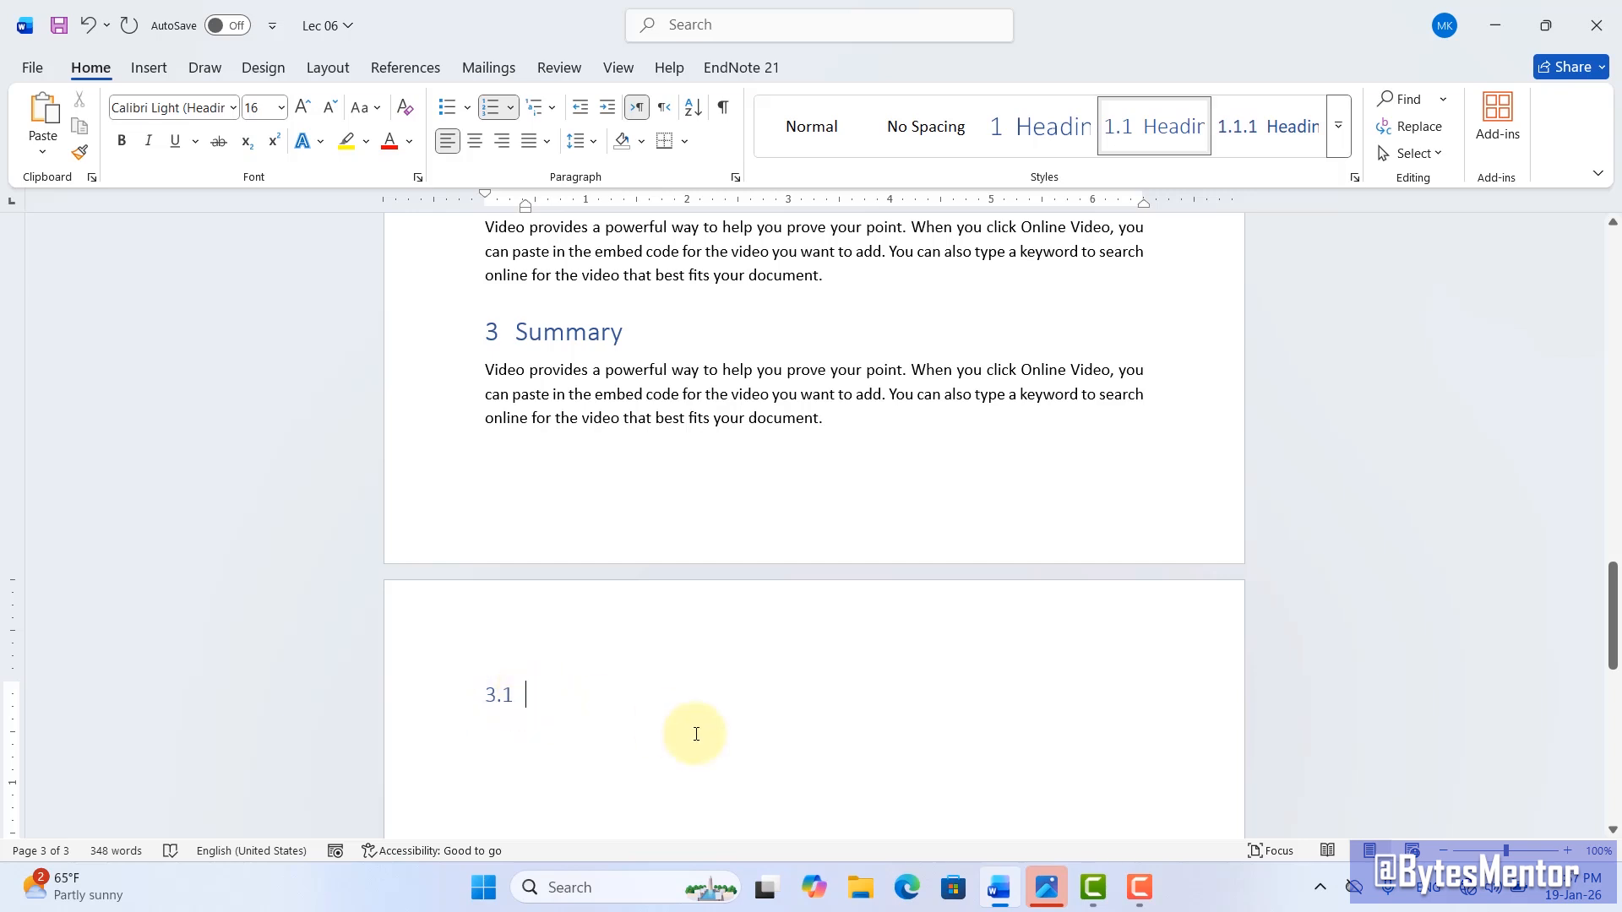
text(Summary Two)
key(Return)
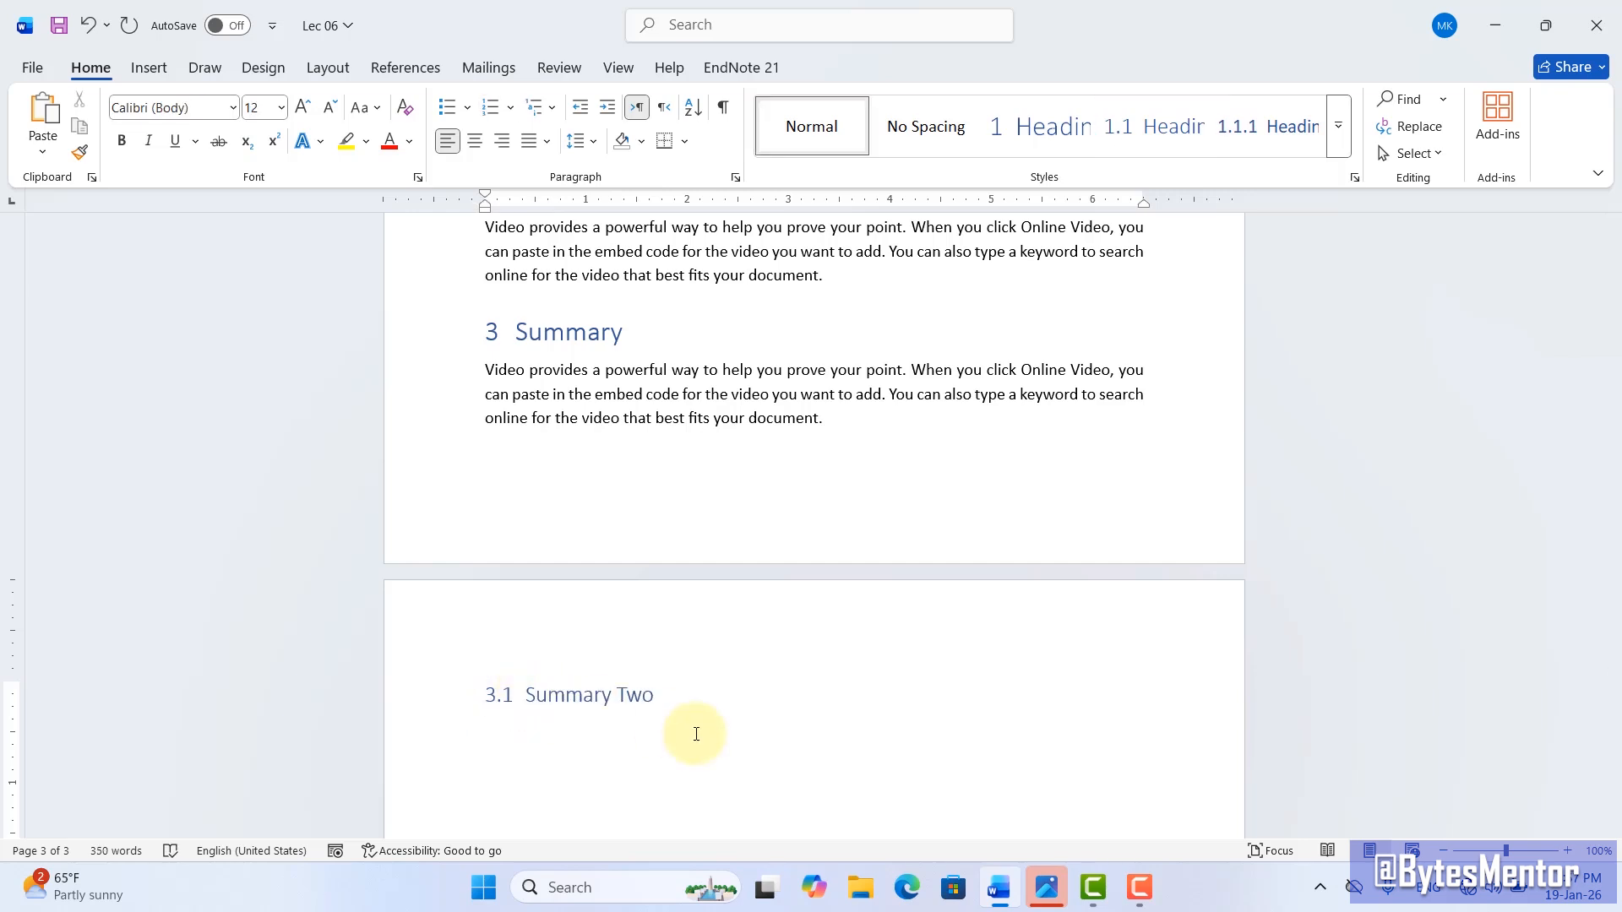
text(Video provides a powerful way to help you prove your point. When you click Online Video, you can paste in the embed code for the video you want to add. You can also type a keyword to search online for the video that best fits your document.)
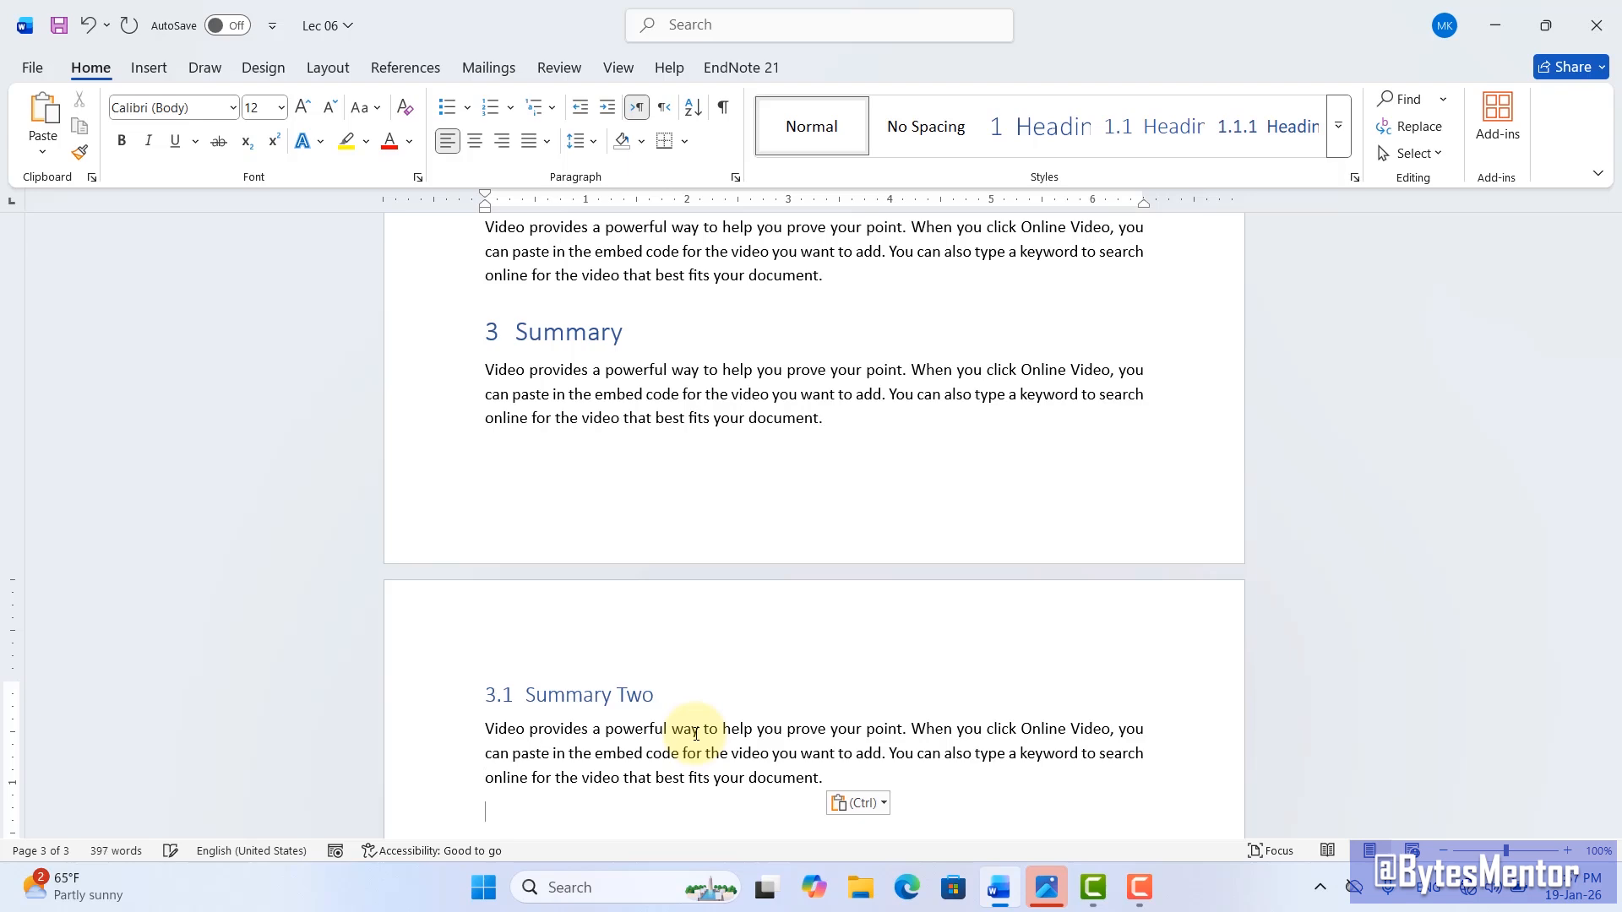
key(ctrl)
Step: Insert an Automatic Table 1 table of contents on the blank first page
scroll(688, 650, up, 5)
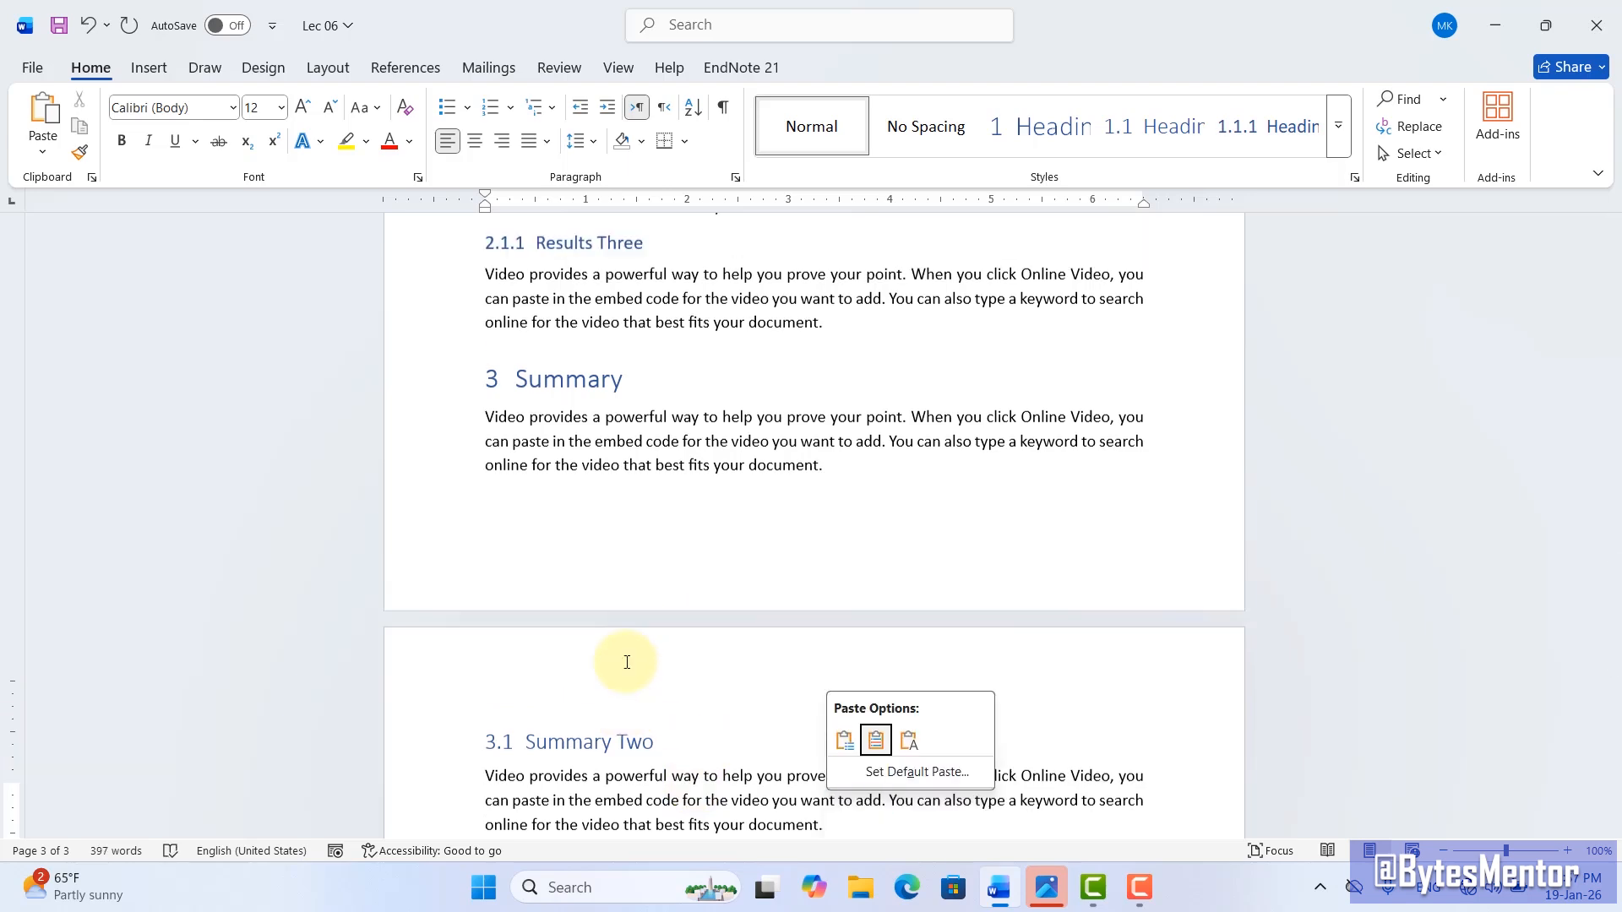
scroll(627, 663, up, 10)
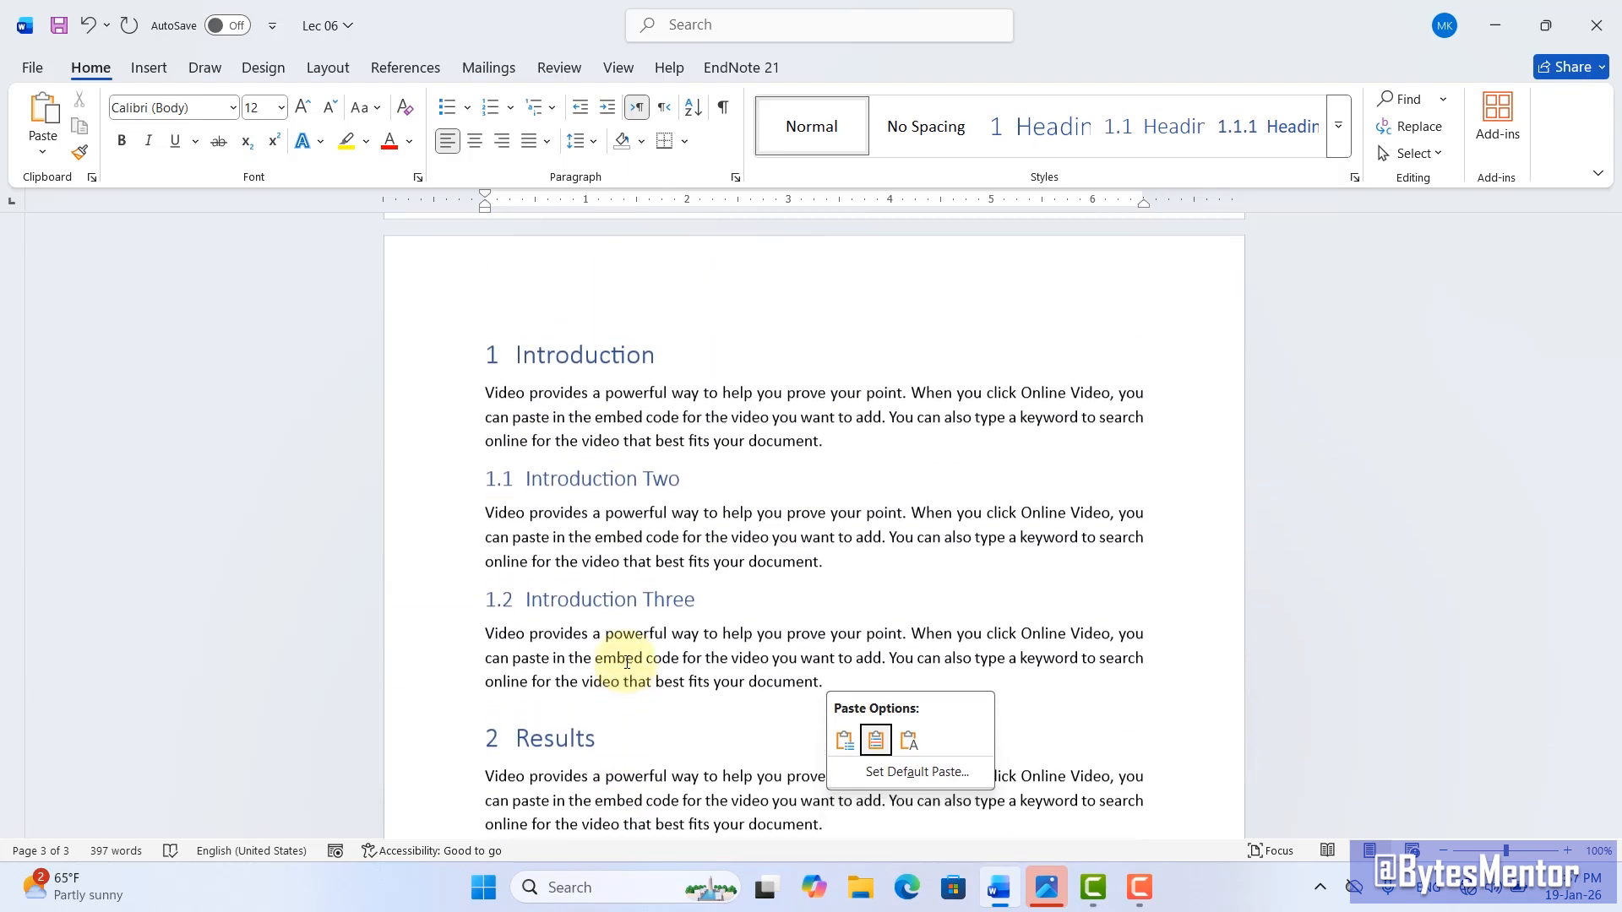
scroll(626, 662, up, 5)
click(544, 409)
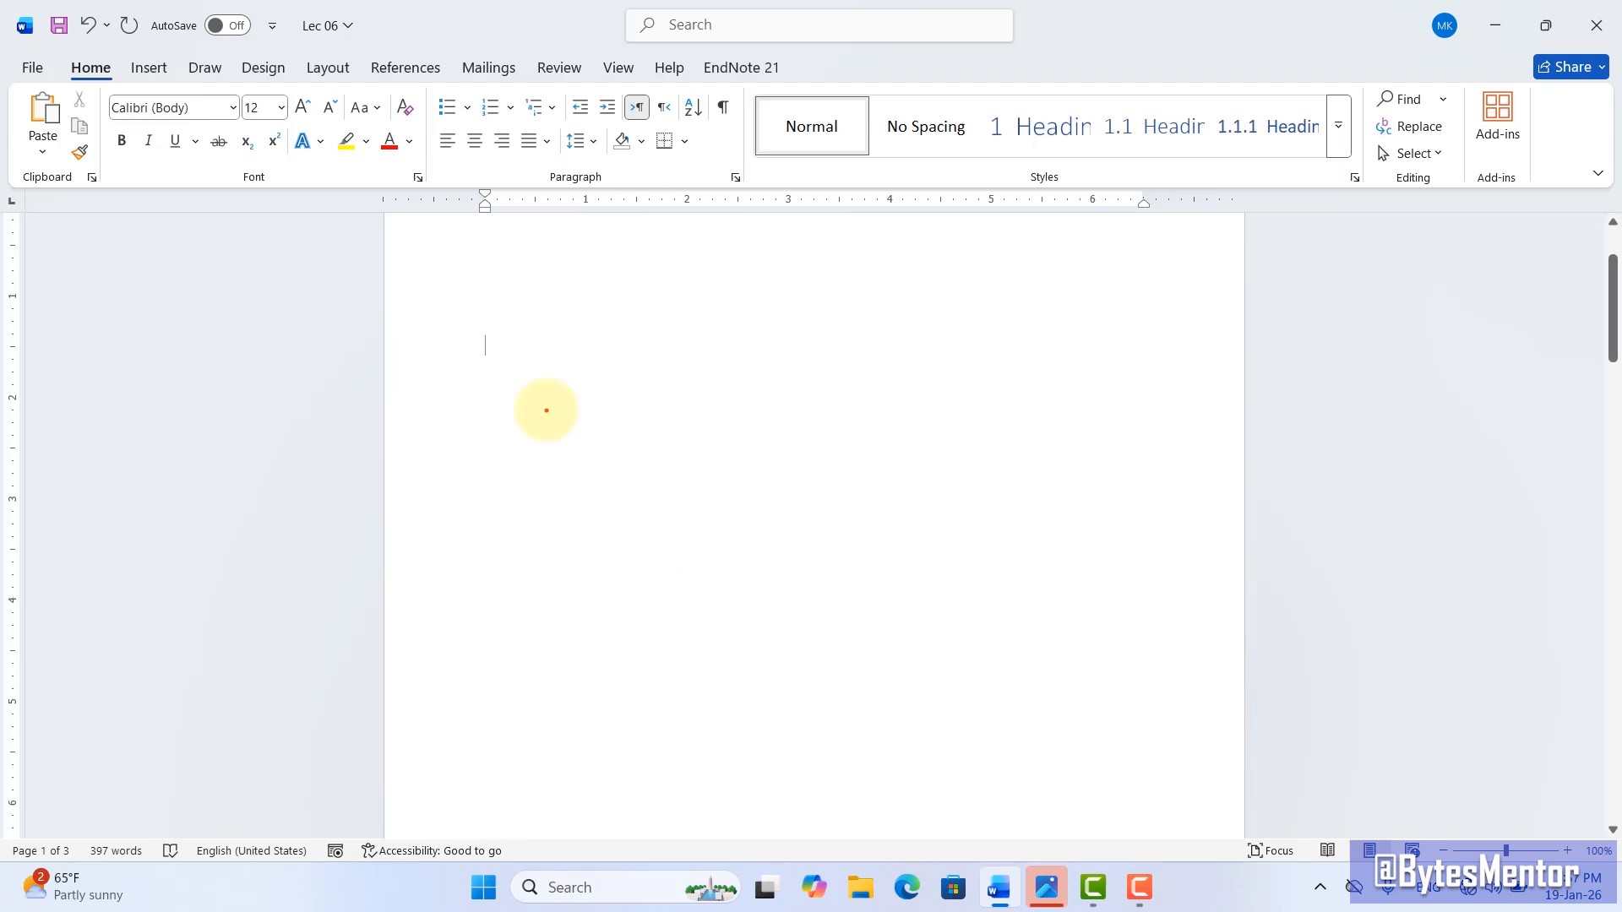
mouse_move(445, 302)
mouse_down()
mouse_move(949, 656)
mouse_move(1211, 795)
mouse_up()
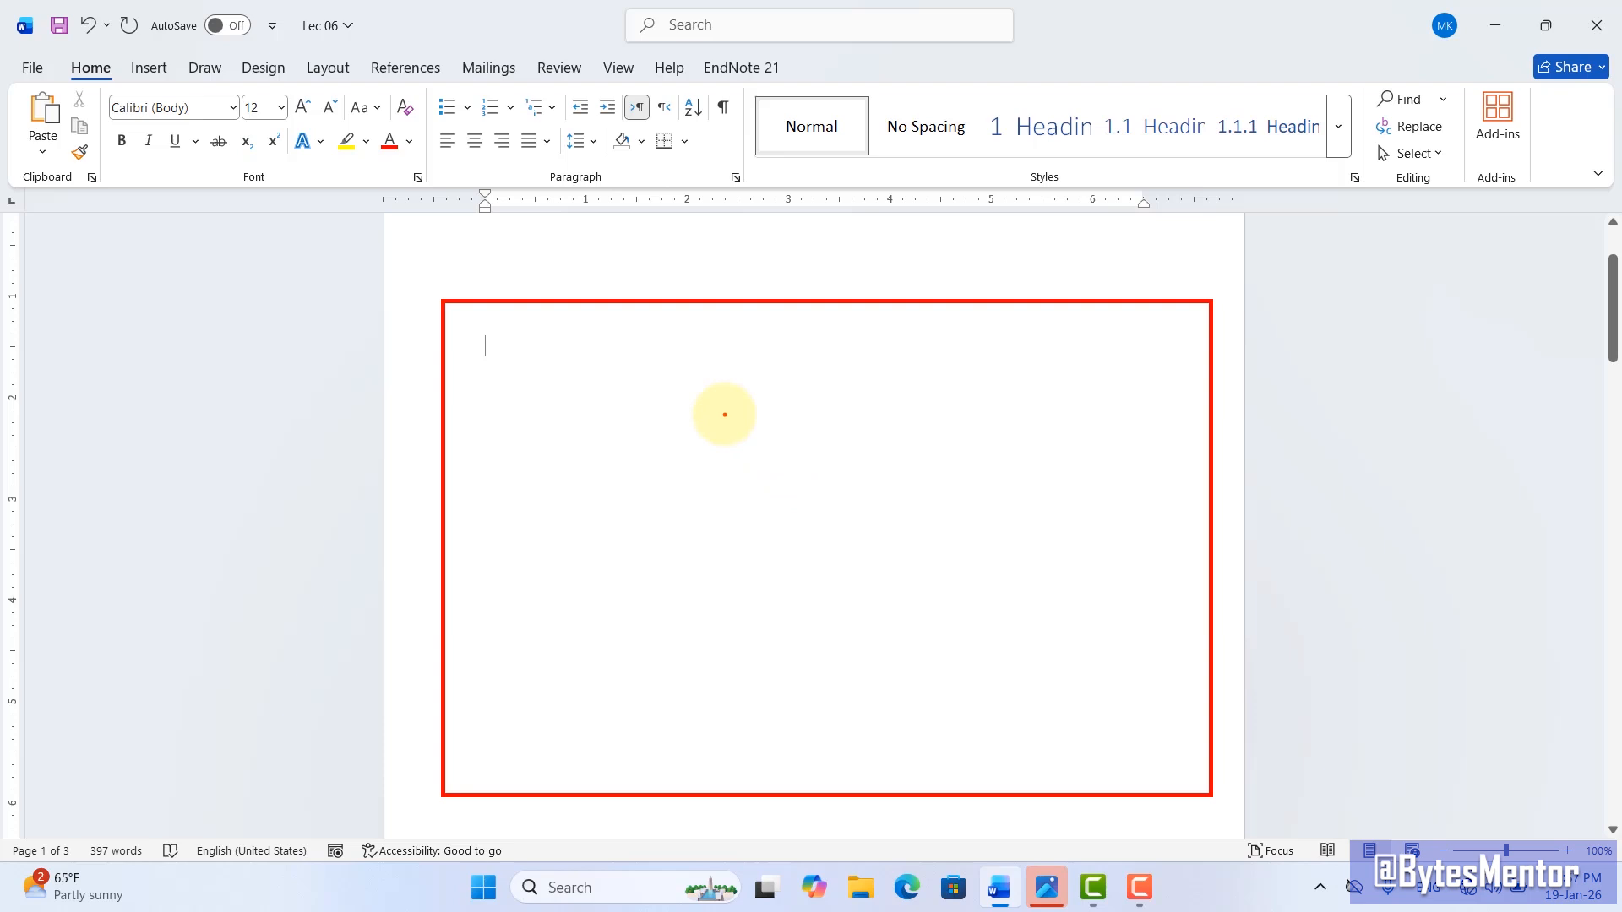
key(Escape)
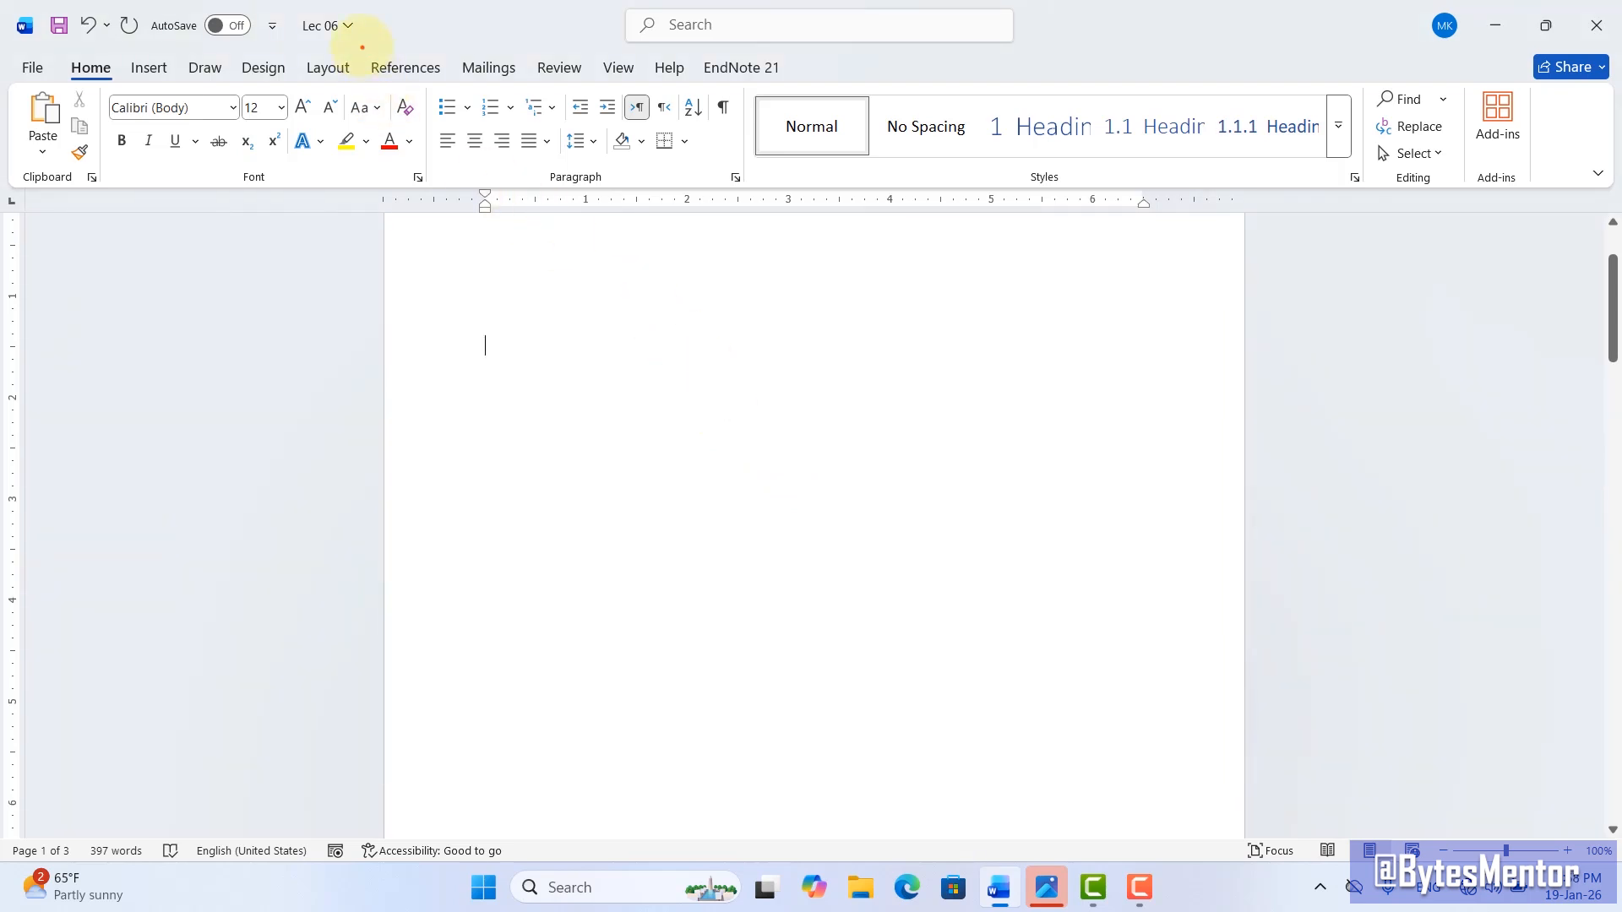
drag(362, 65, 456, 87)
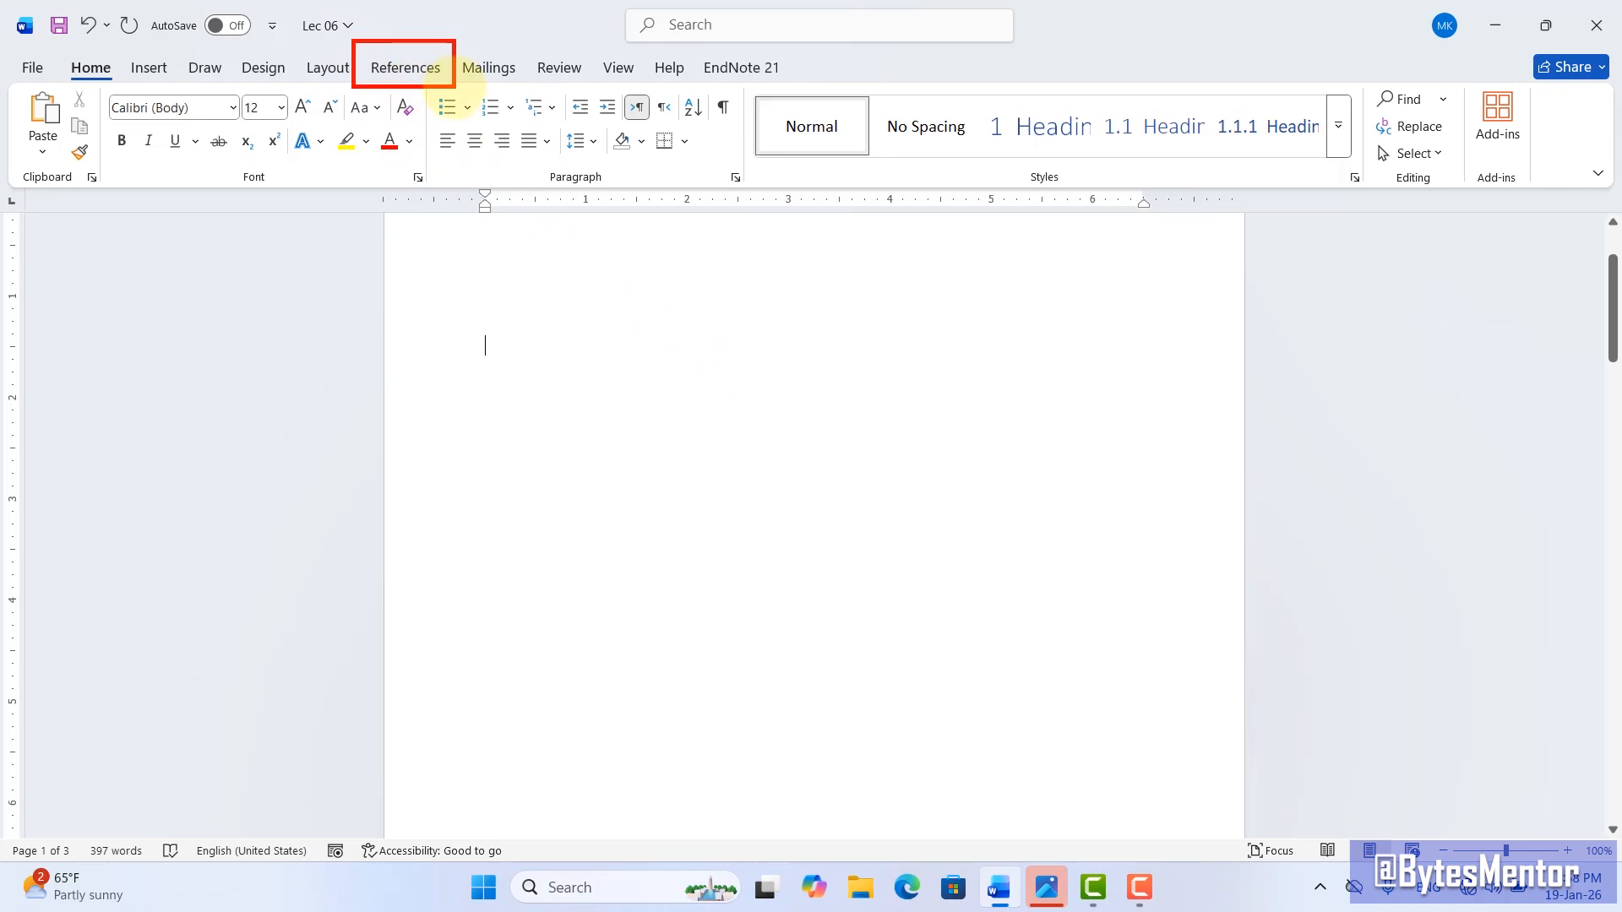
key(Escape)
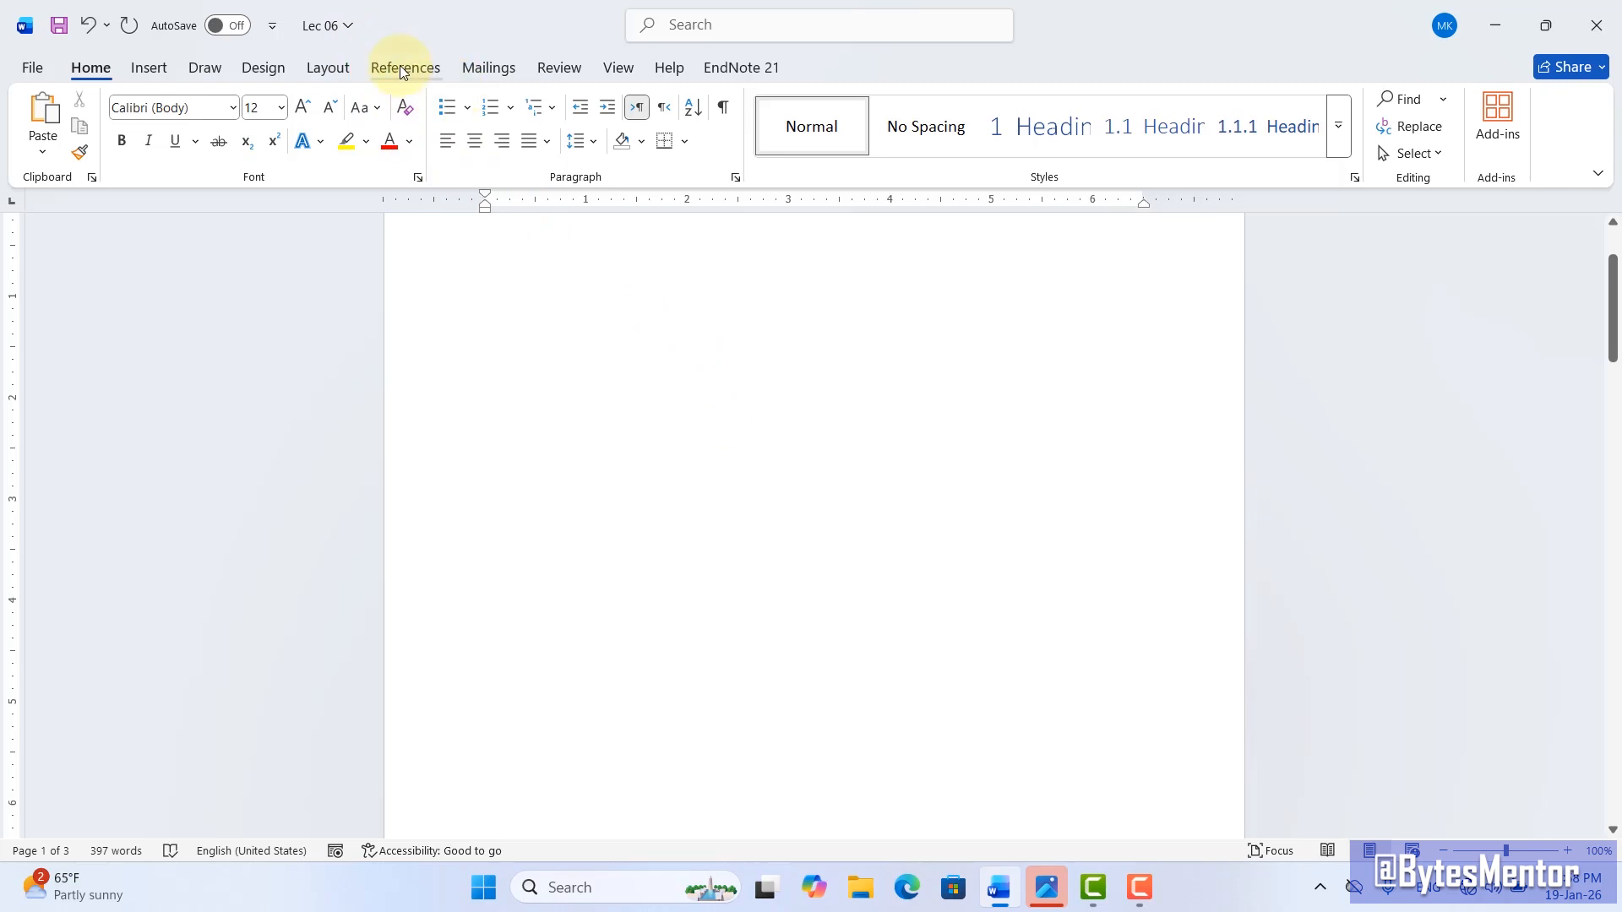
click(402, 69)
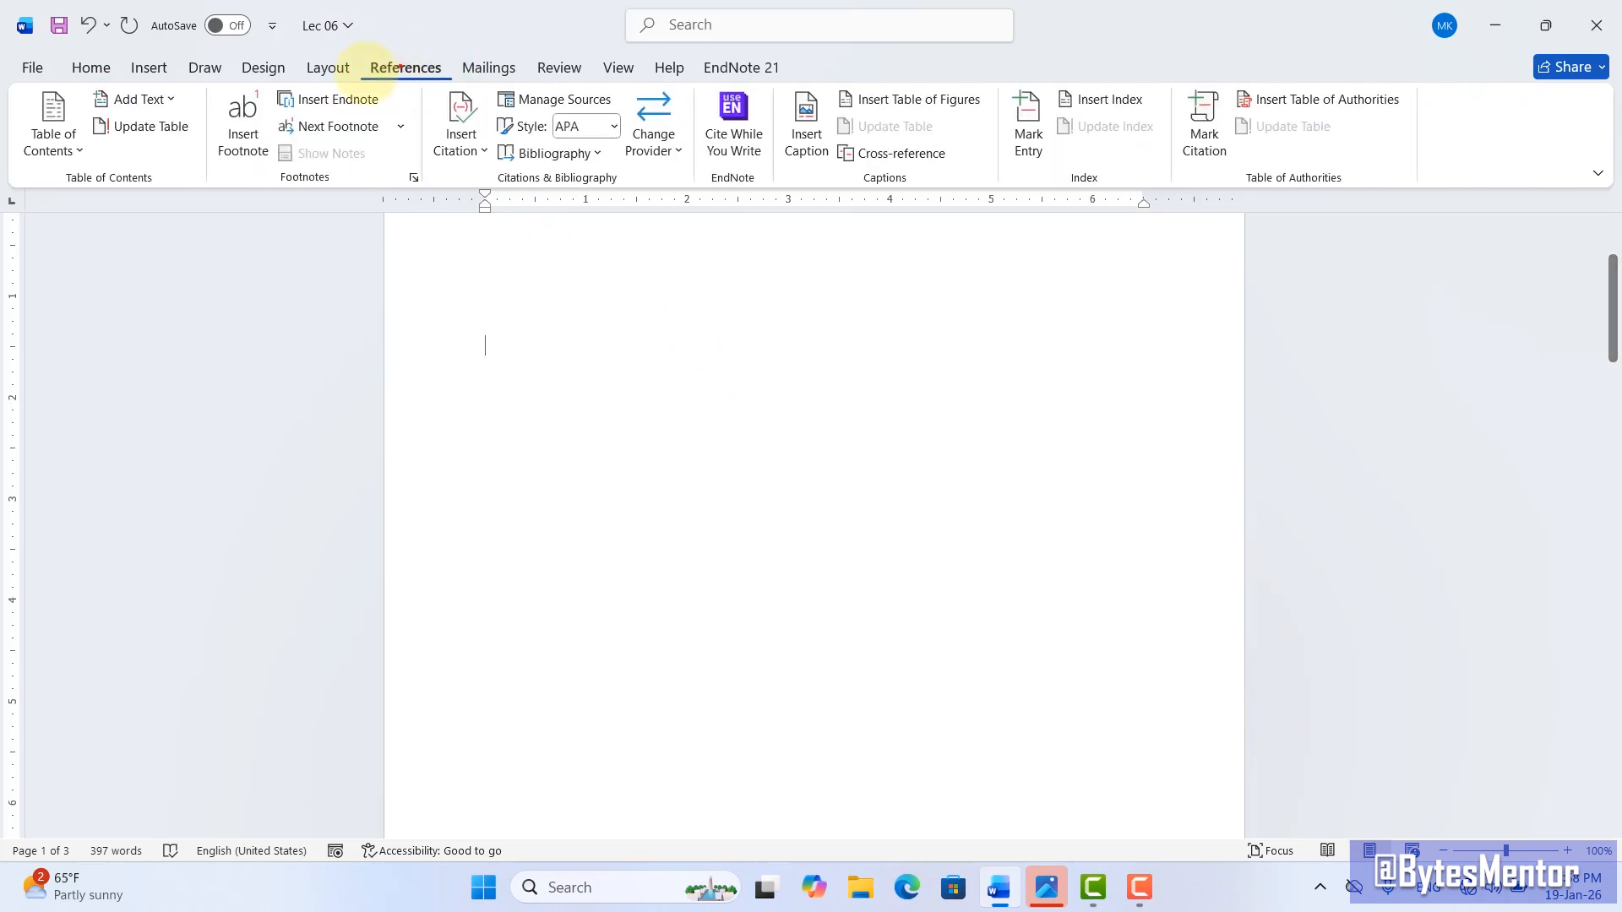
mouse_move(4, 78)
mouse_down()
mouse_move(17, 162)
mouse_move(213, 196)
mouse_up()
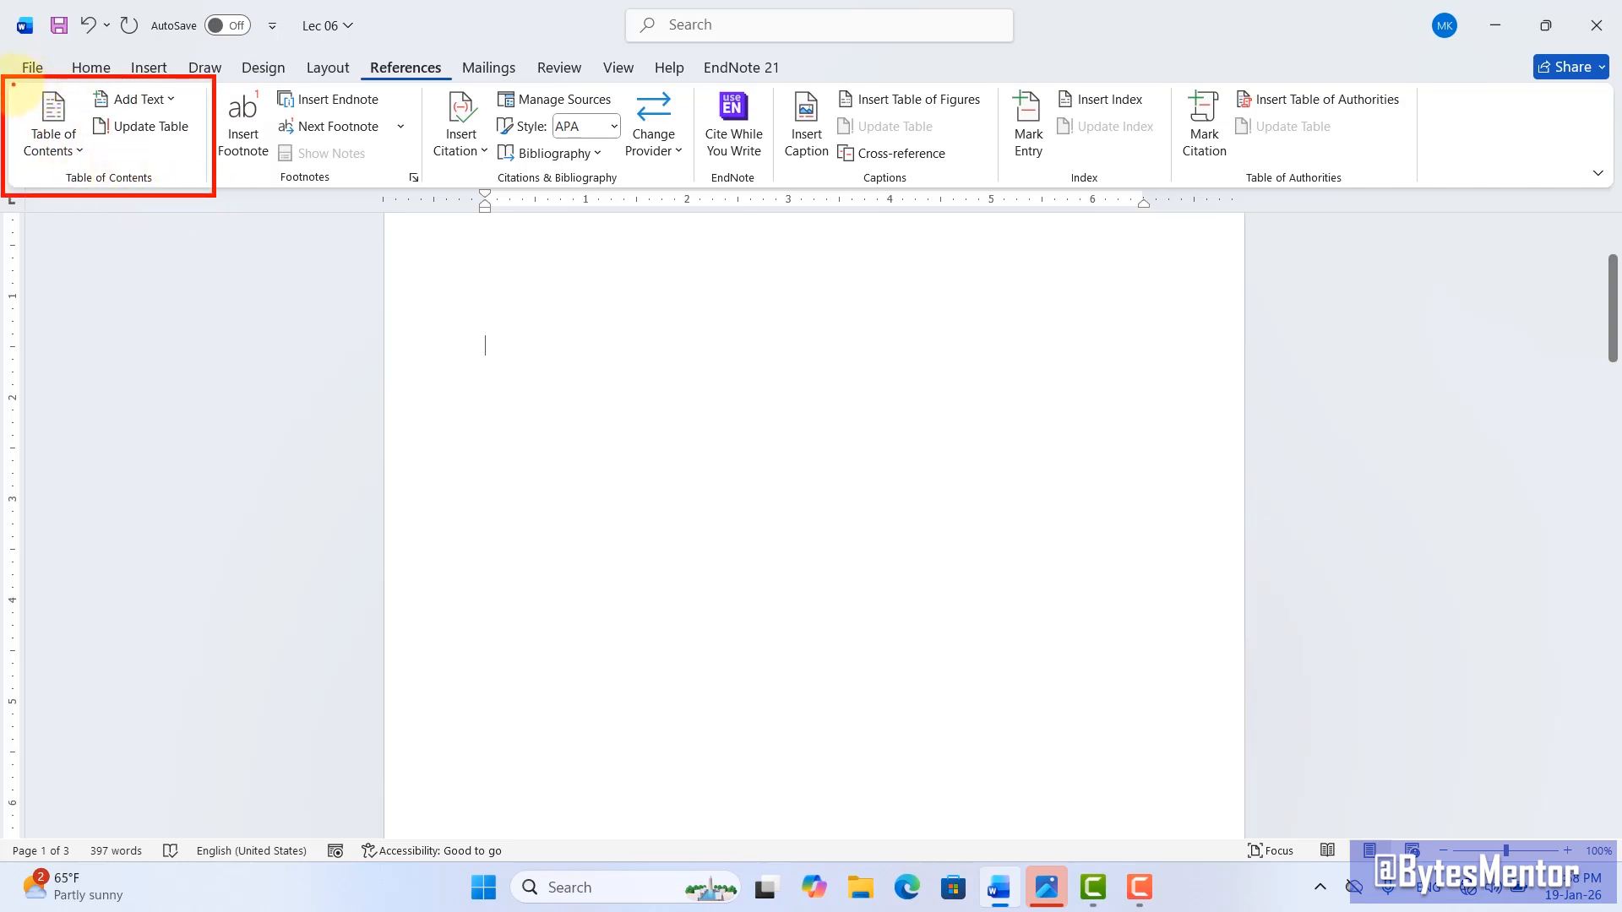
mouse_move(13, 84)
mouse_down()
mouse_move(18, 142)
mouse_move(88, 165)
mouse_up()
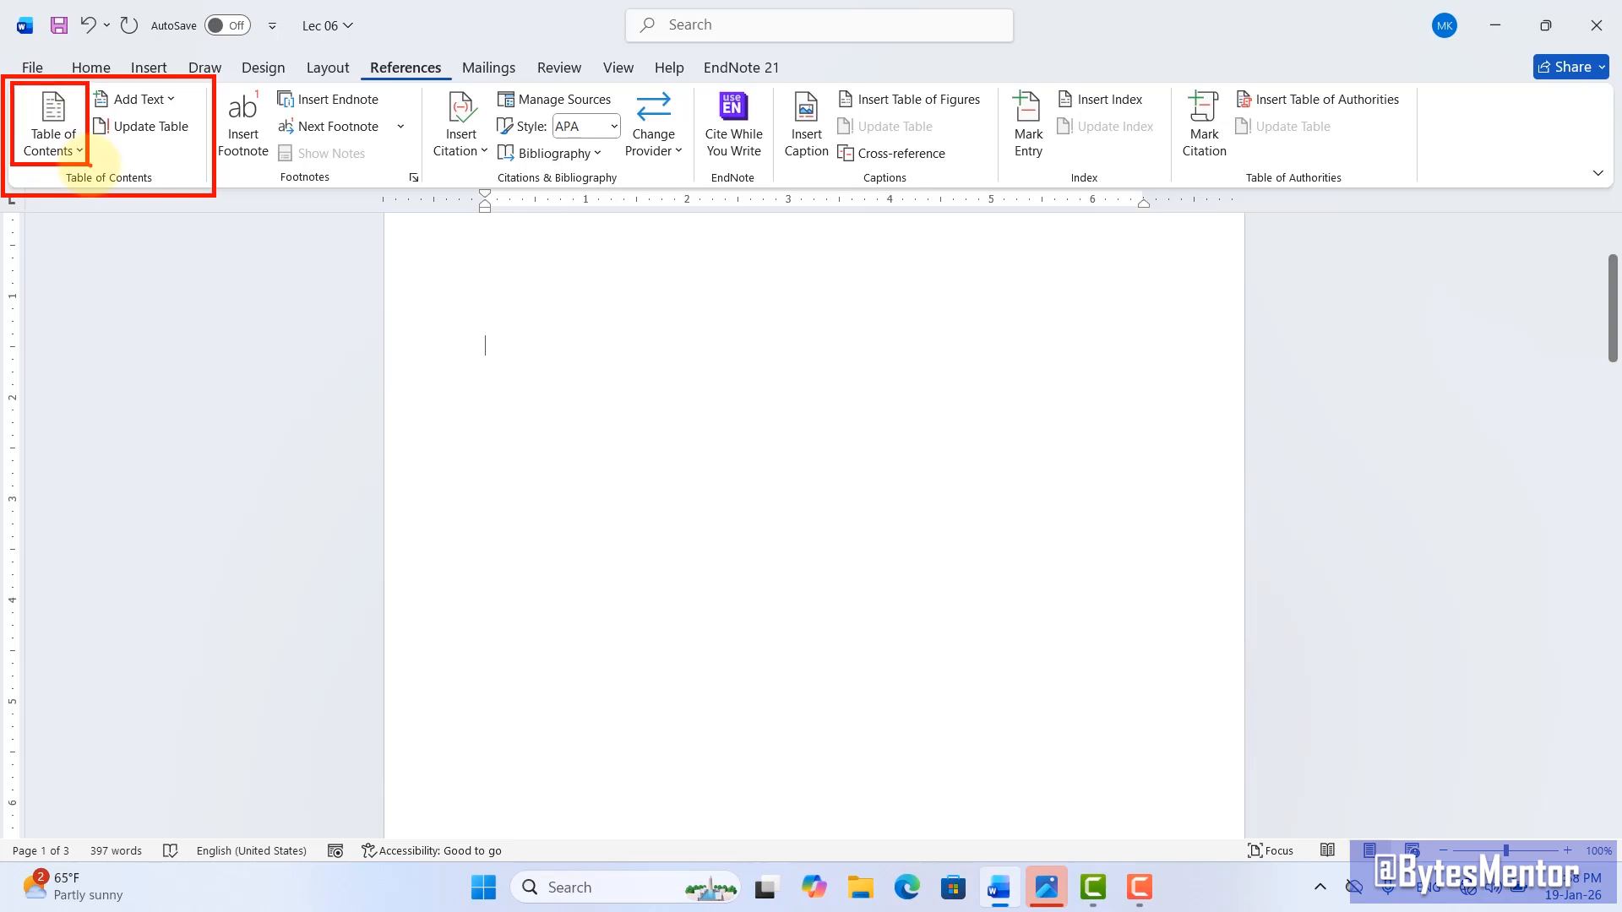
click(81, 150)
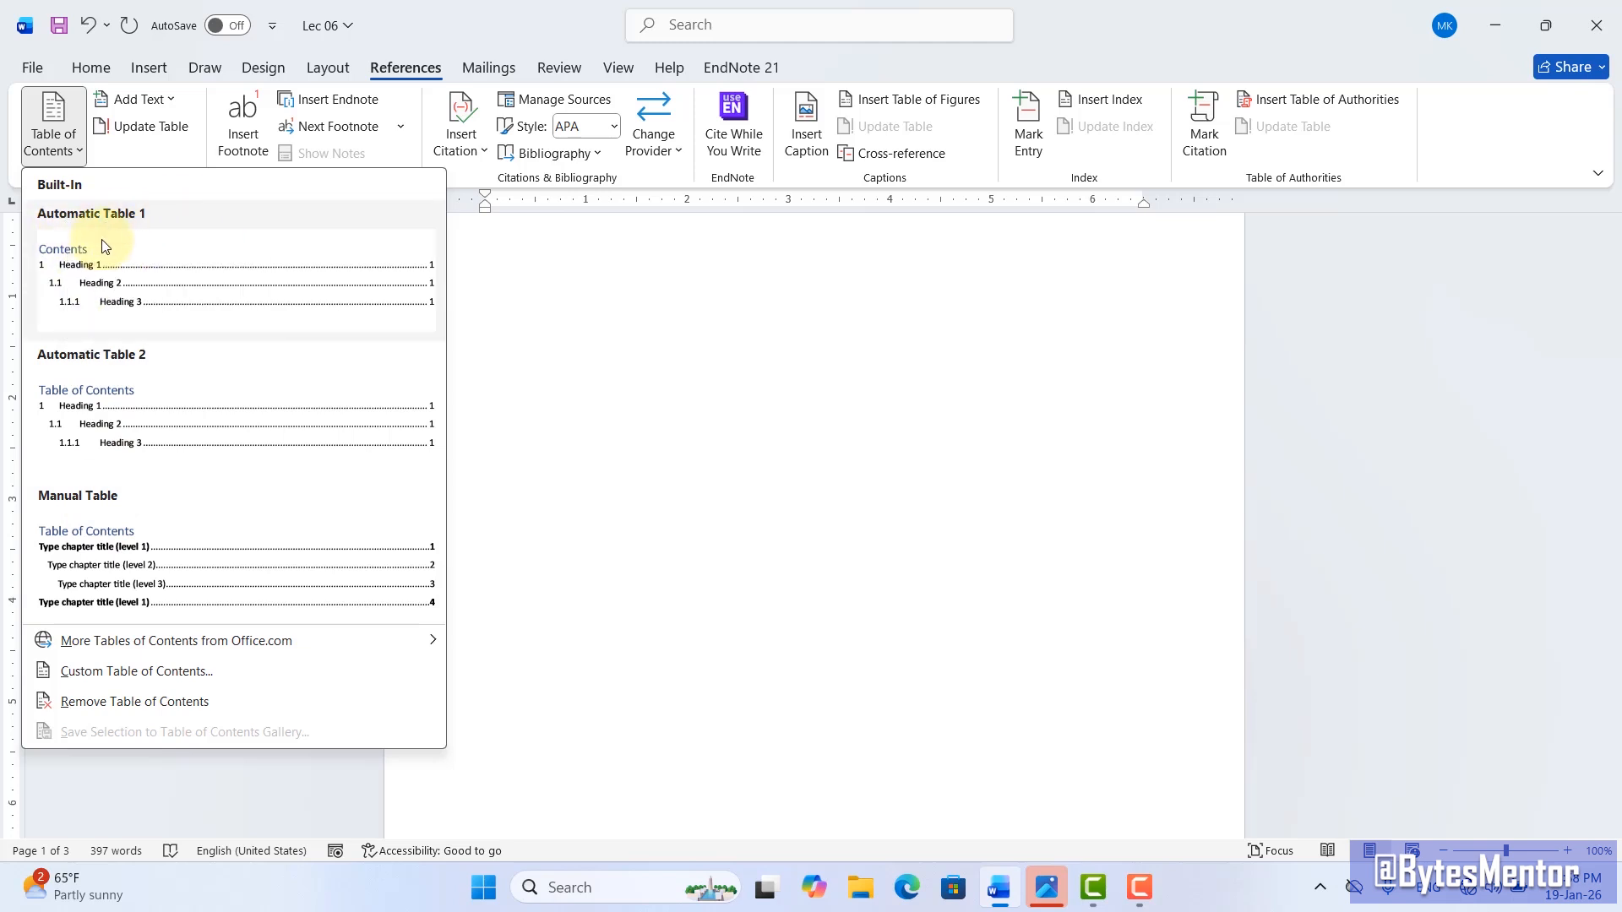
click(136, 286)
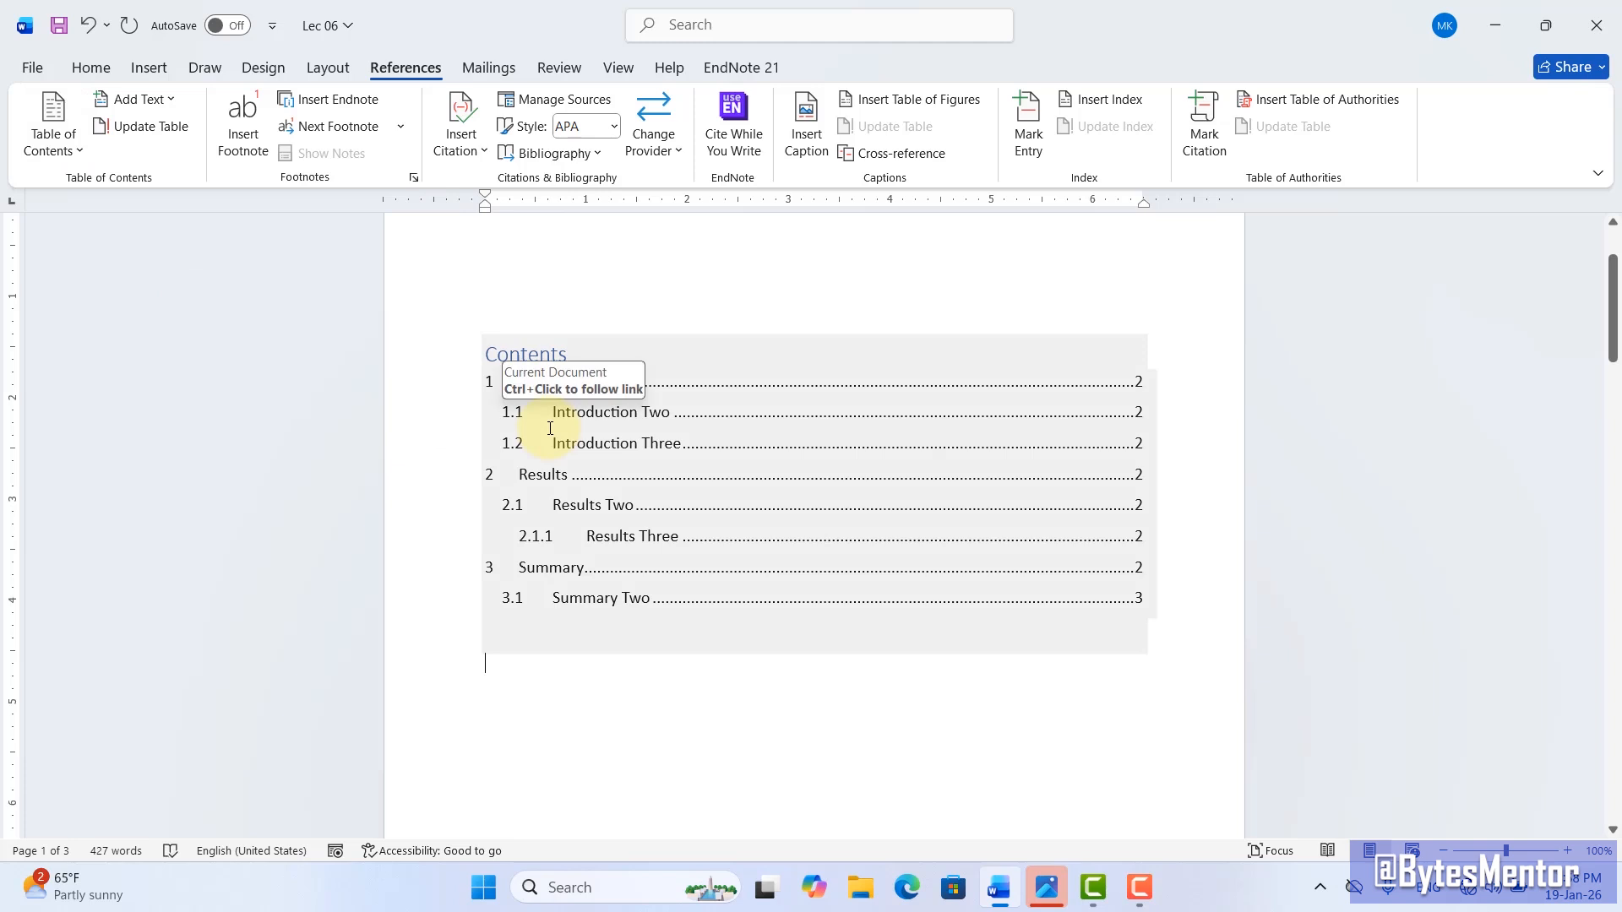
mouse_move(467, 312)
mouse_down()
mouse_move(532, 499)
mouse_move(710, 621)
mouse_move(1183, 667)
mouse_up()
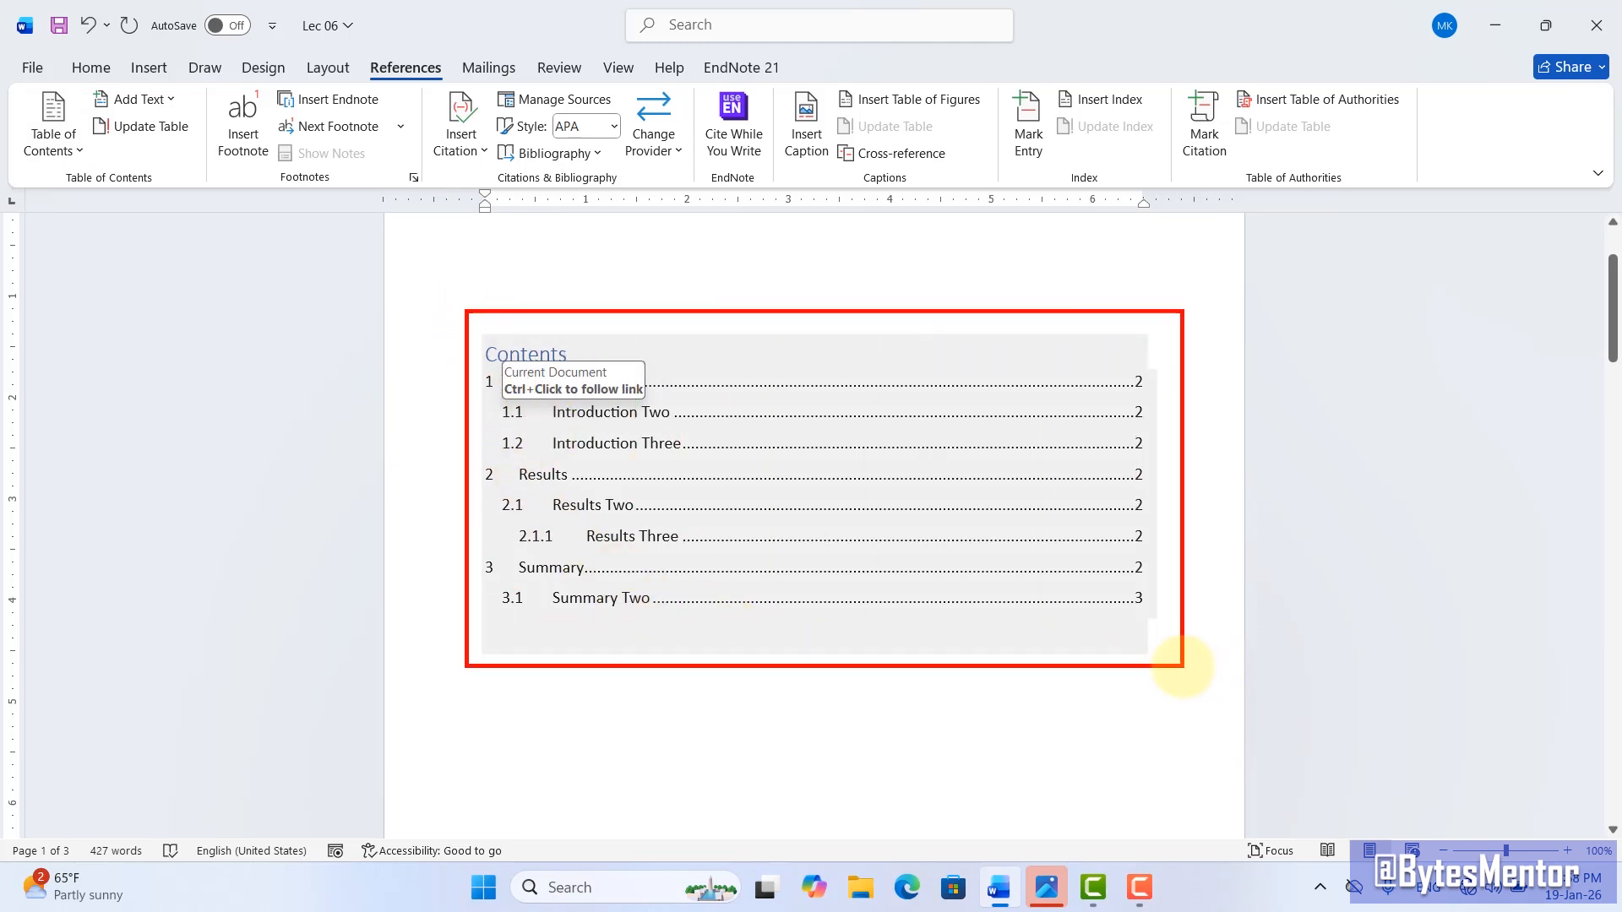
key(Escape)
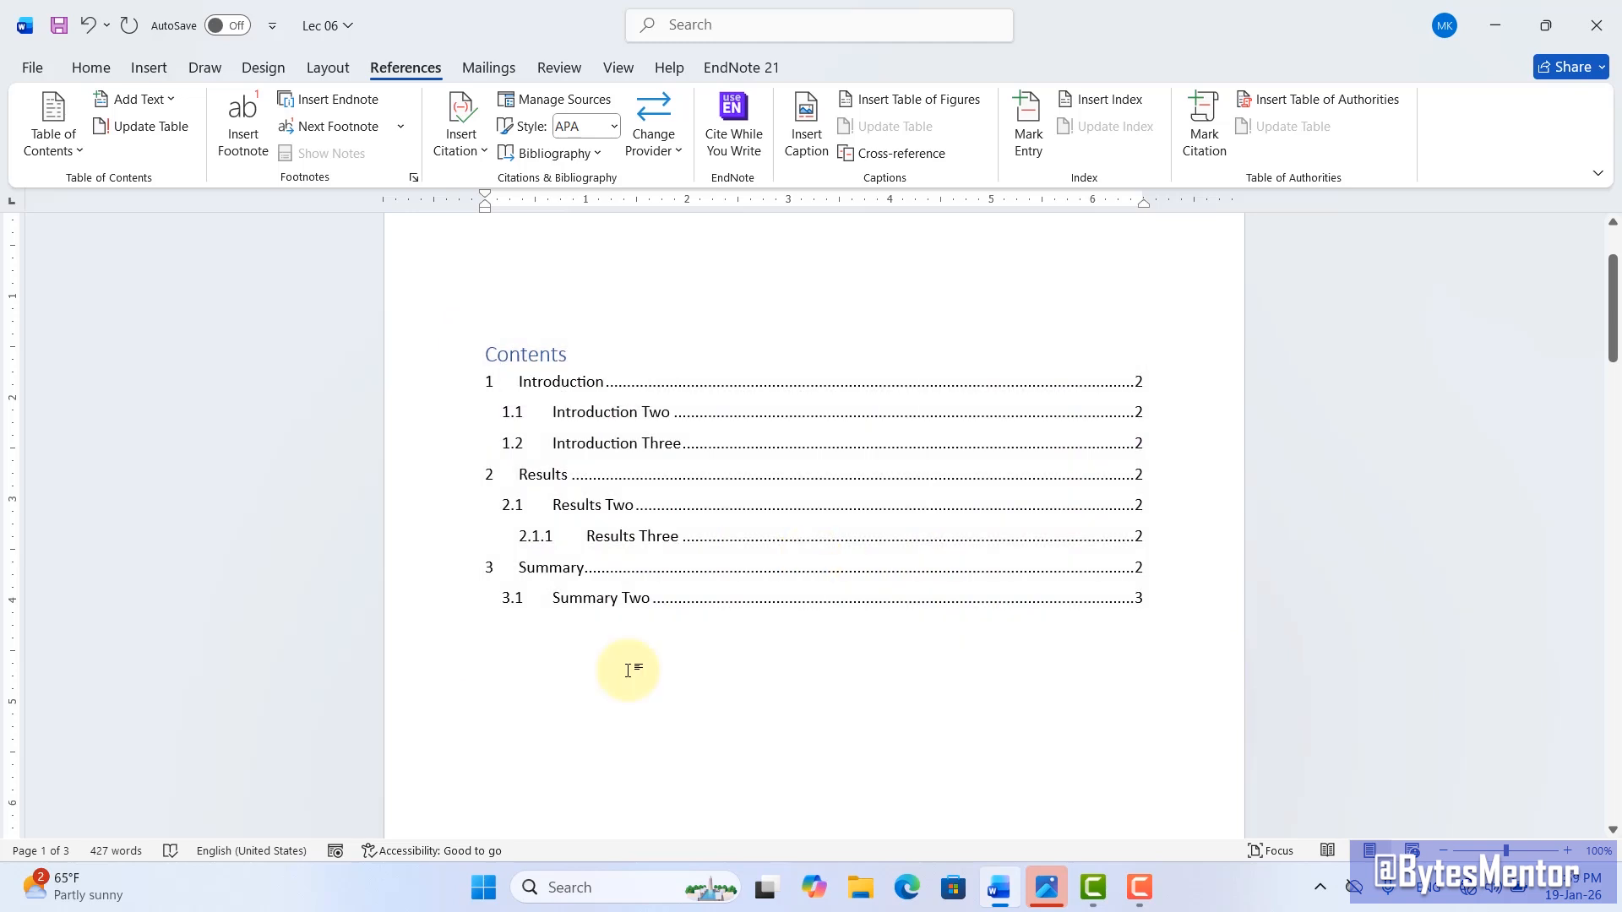
key(ctrl+2)
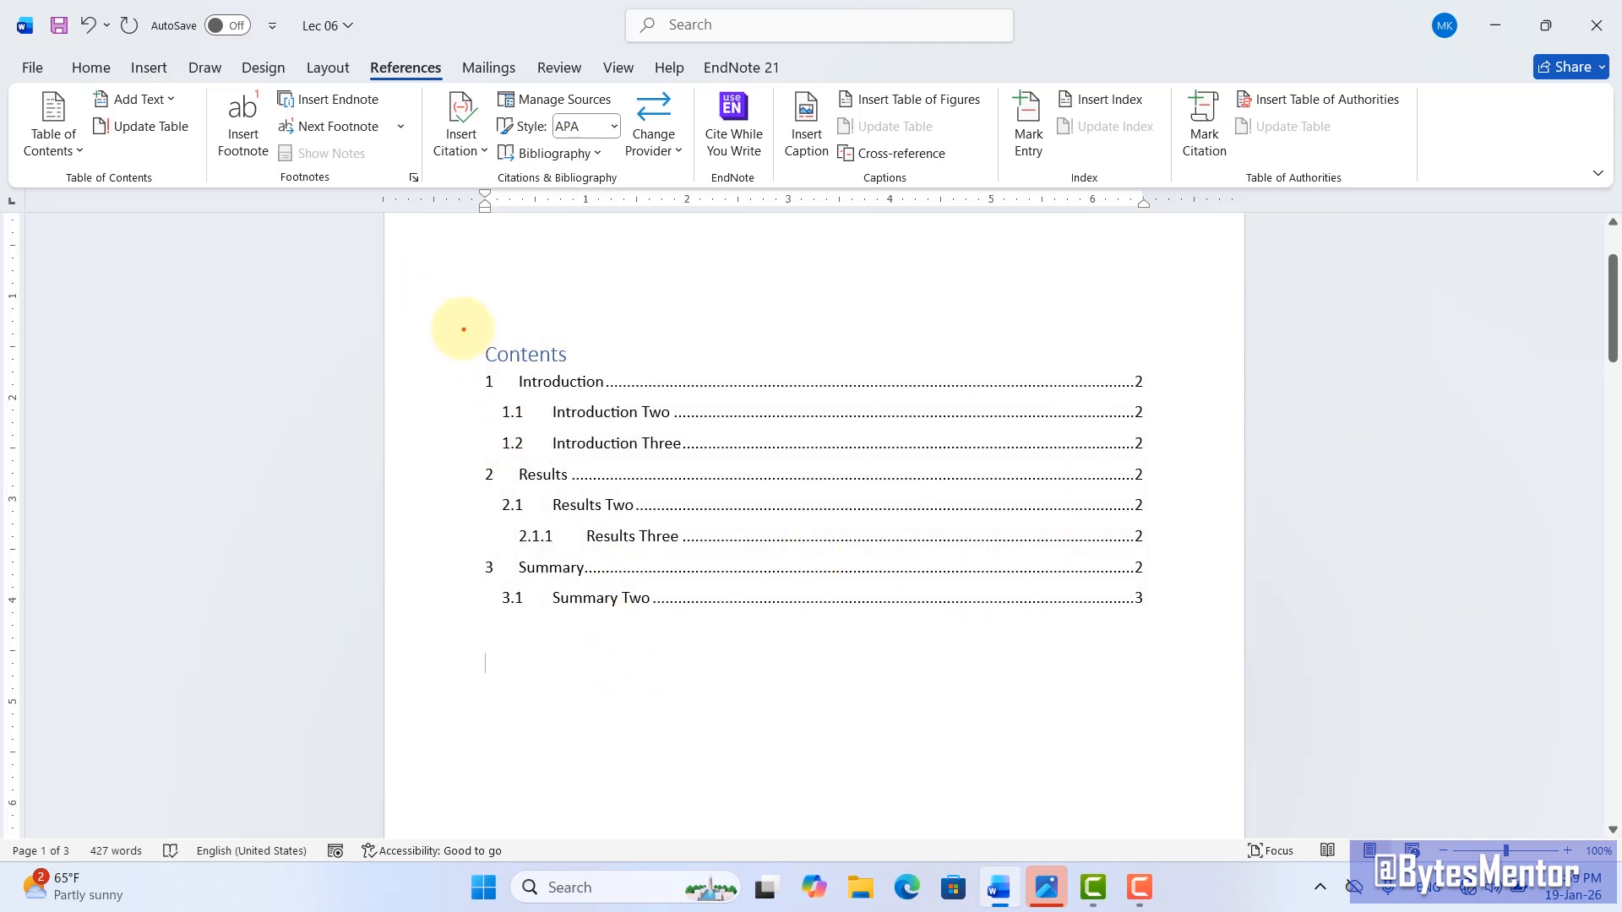
mouse_move(463, 330)
mouse_down()
mouse_move(558, 520)
mouse_move(960, 645)
mouse_move(1158, 655)
mouse_move(1149, 637)
mouse_up()
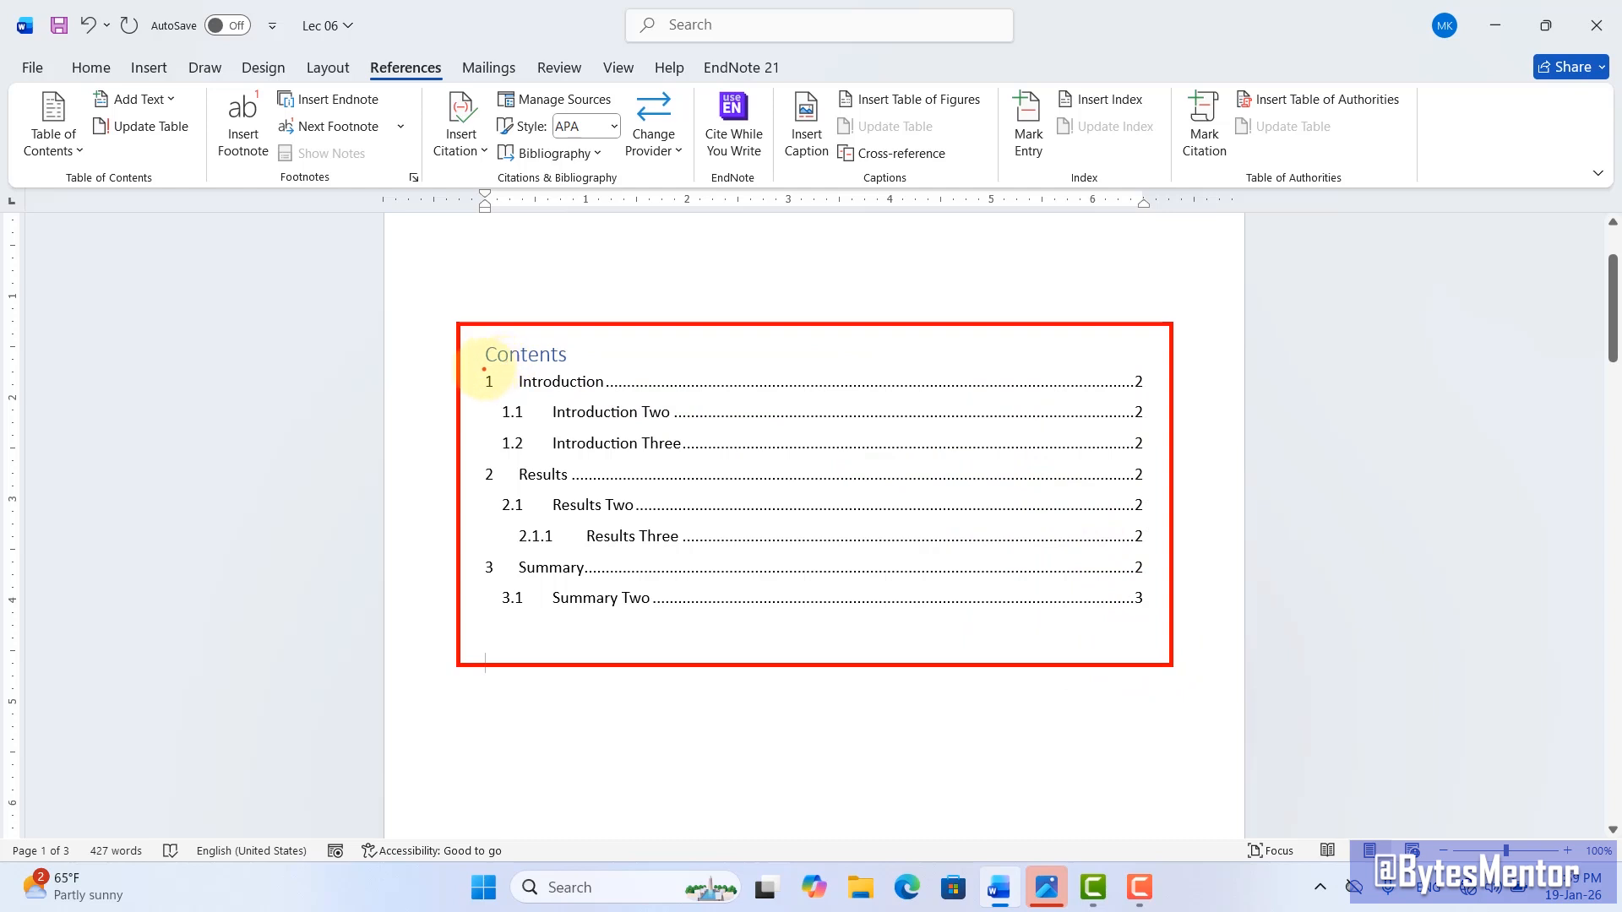
mouse_move(479, 367)
mouse_down()
mouse_move(558, 398)
mouse_move(622, 397)
mouse_up()
mouse_move(1118, 363)
mouse_down()
mouse_move(1147, 377)
mouse_move(1156, 623)
mouse_up()
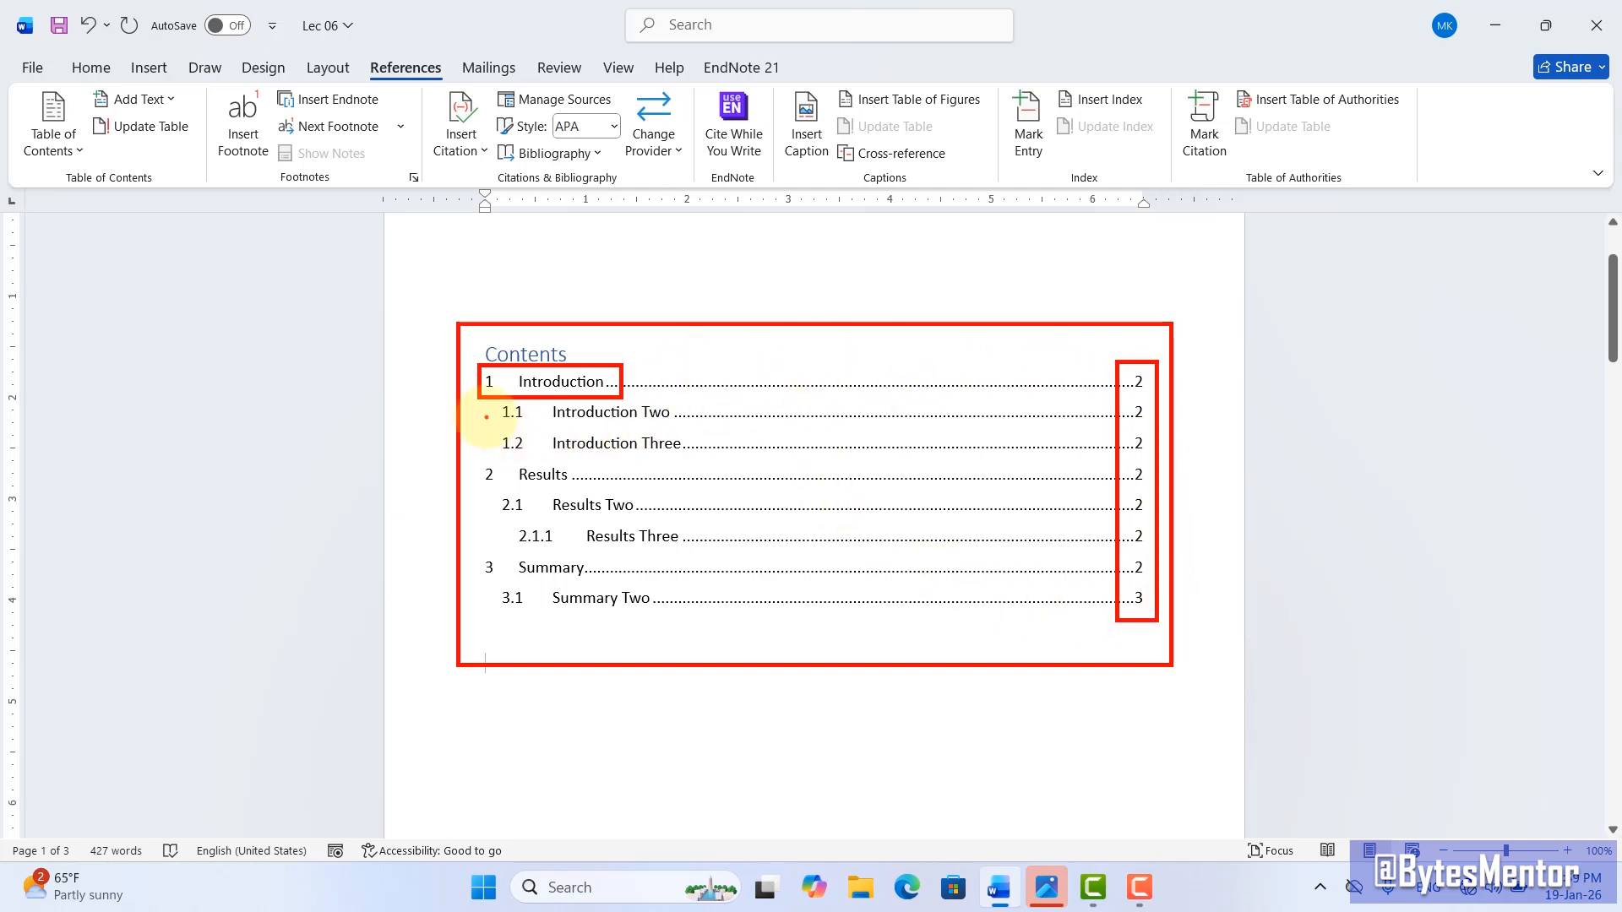
mouse_move(480, 399)
mouse_down()
mouse_move(570, 428)
mouse_move(682, 428)
mouse_up()
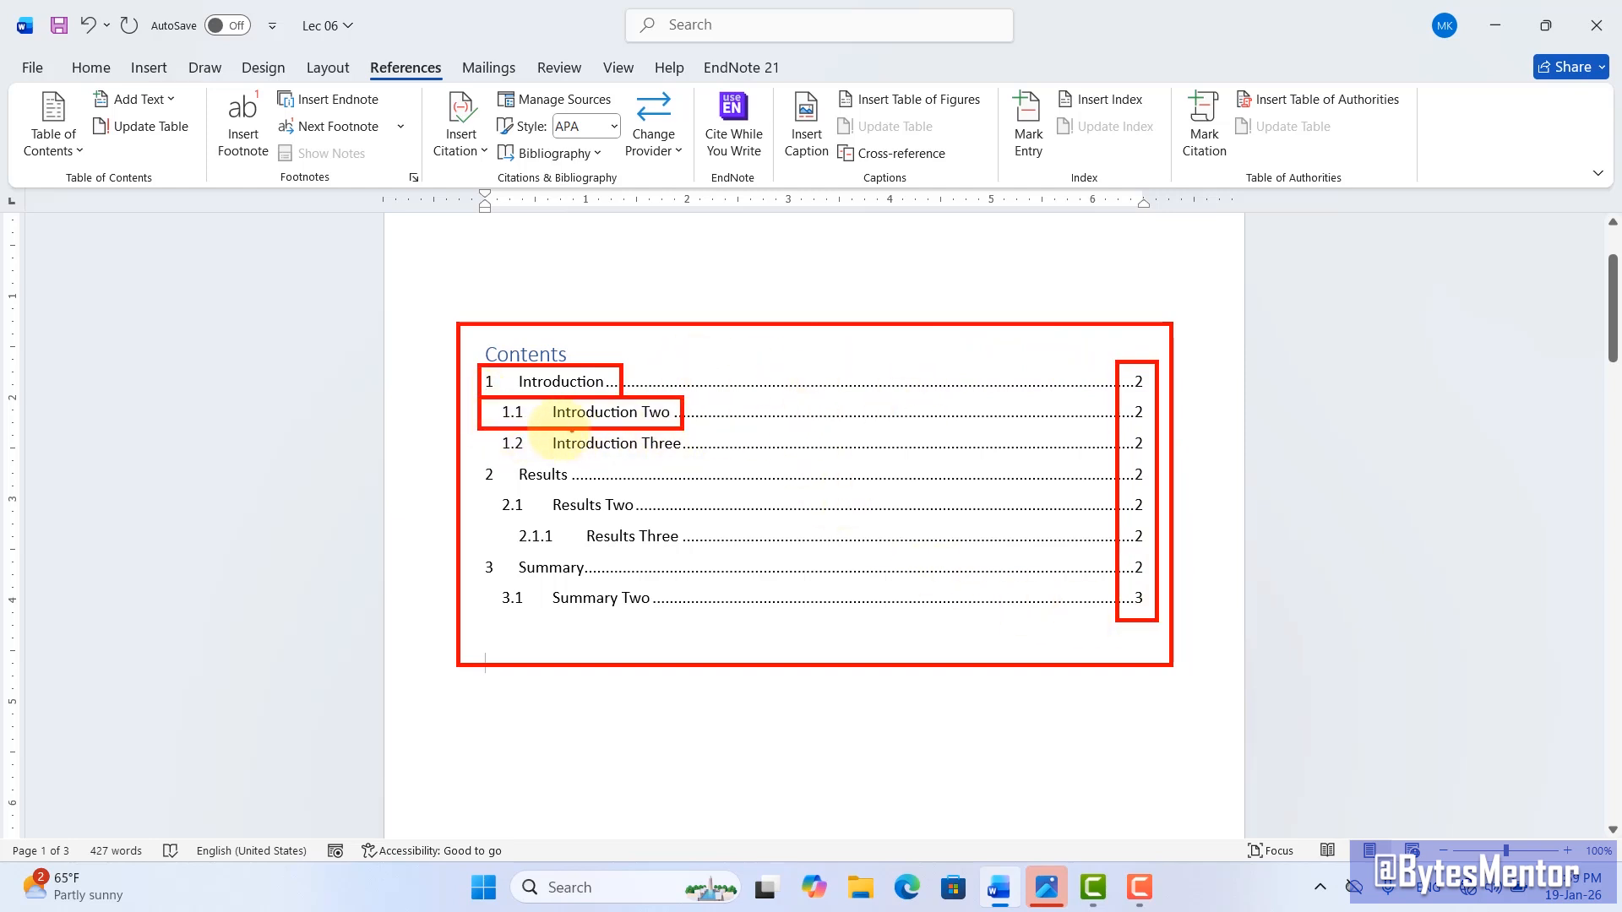
drag(484, 430, 713, 467)
key(Escape)
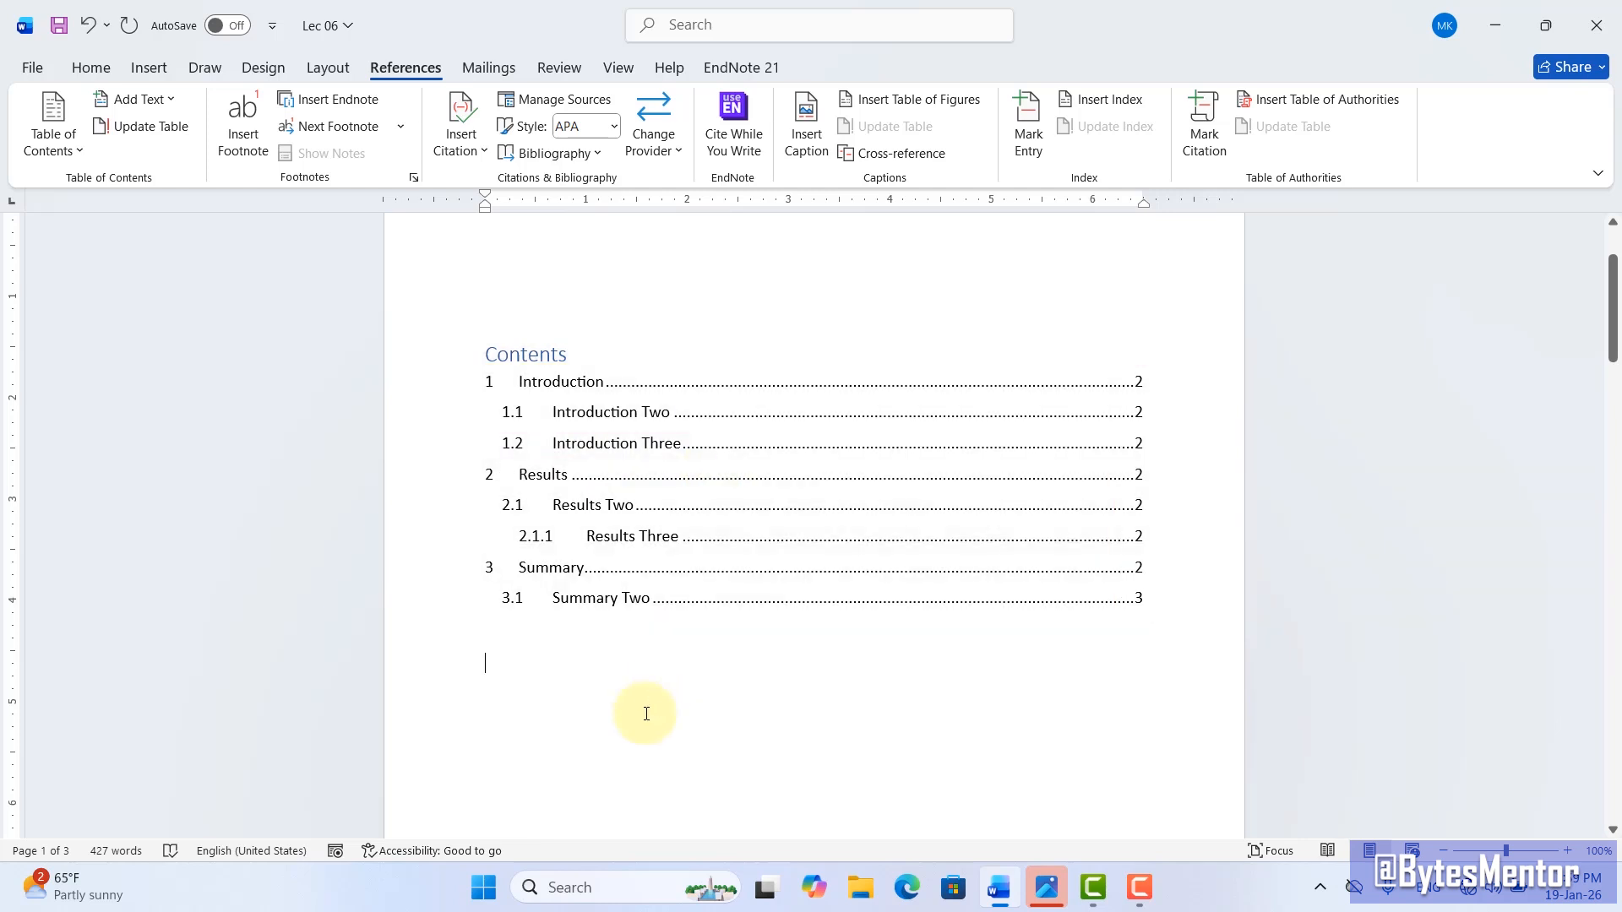
Step: Add a Heading 1 heading titled "Summary Three" after the Summary Two paragraph and paste the copied paragraph under it
scroll(541, 549, down, 3)
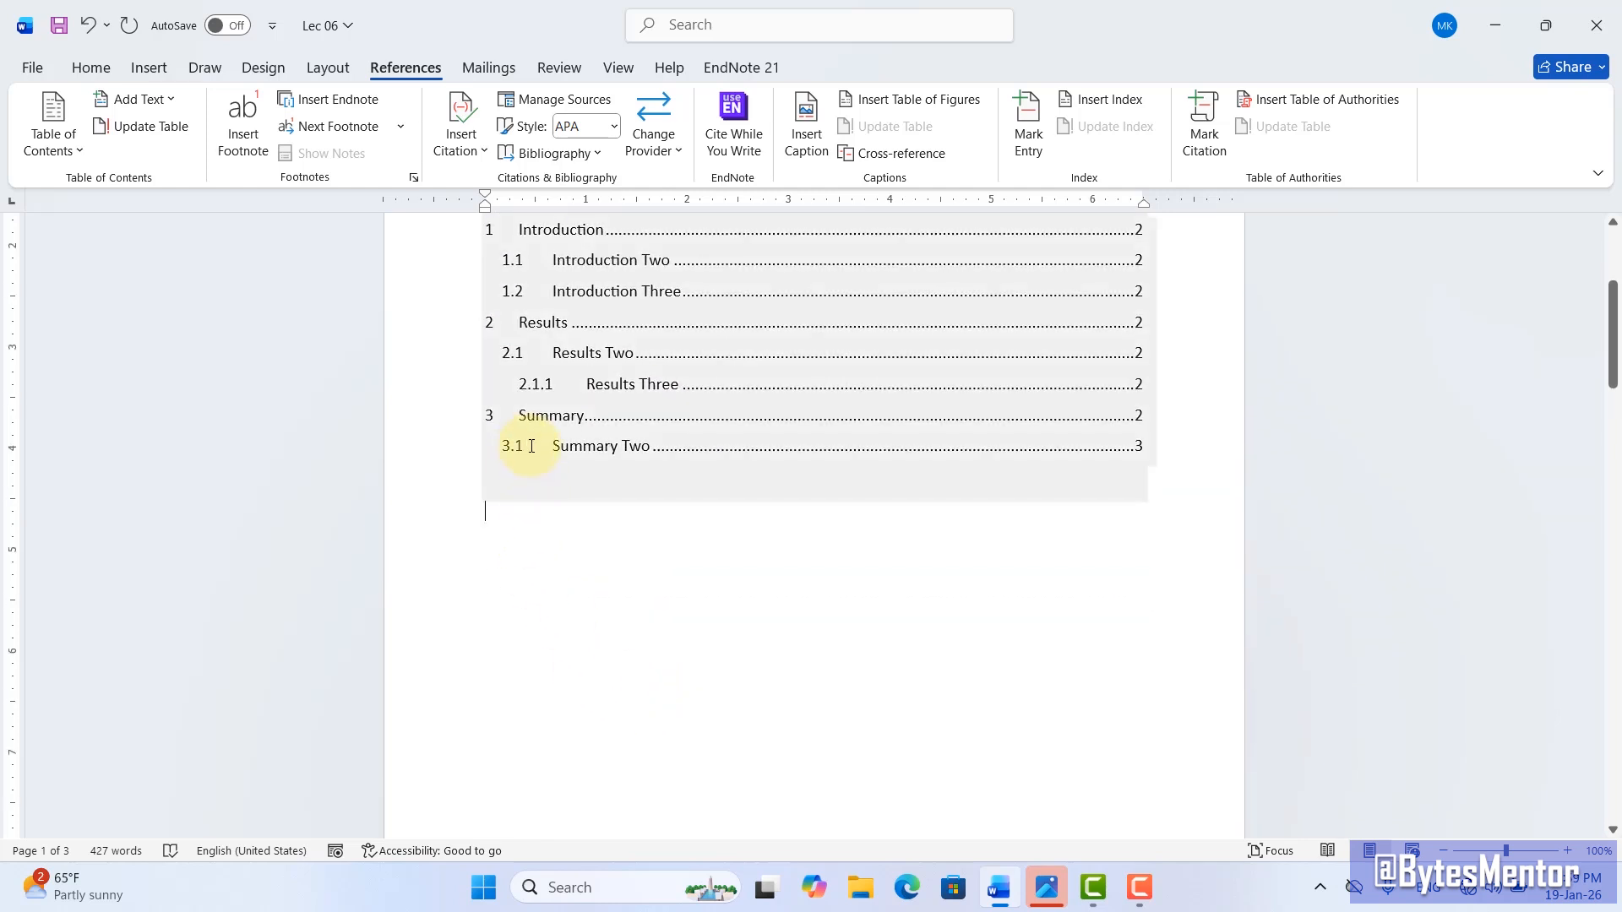
scroll(518, 454, down, 10)
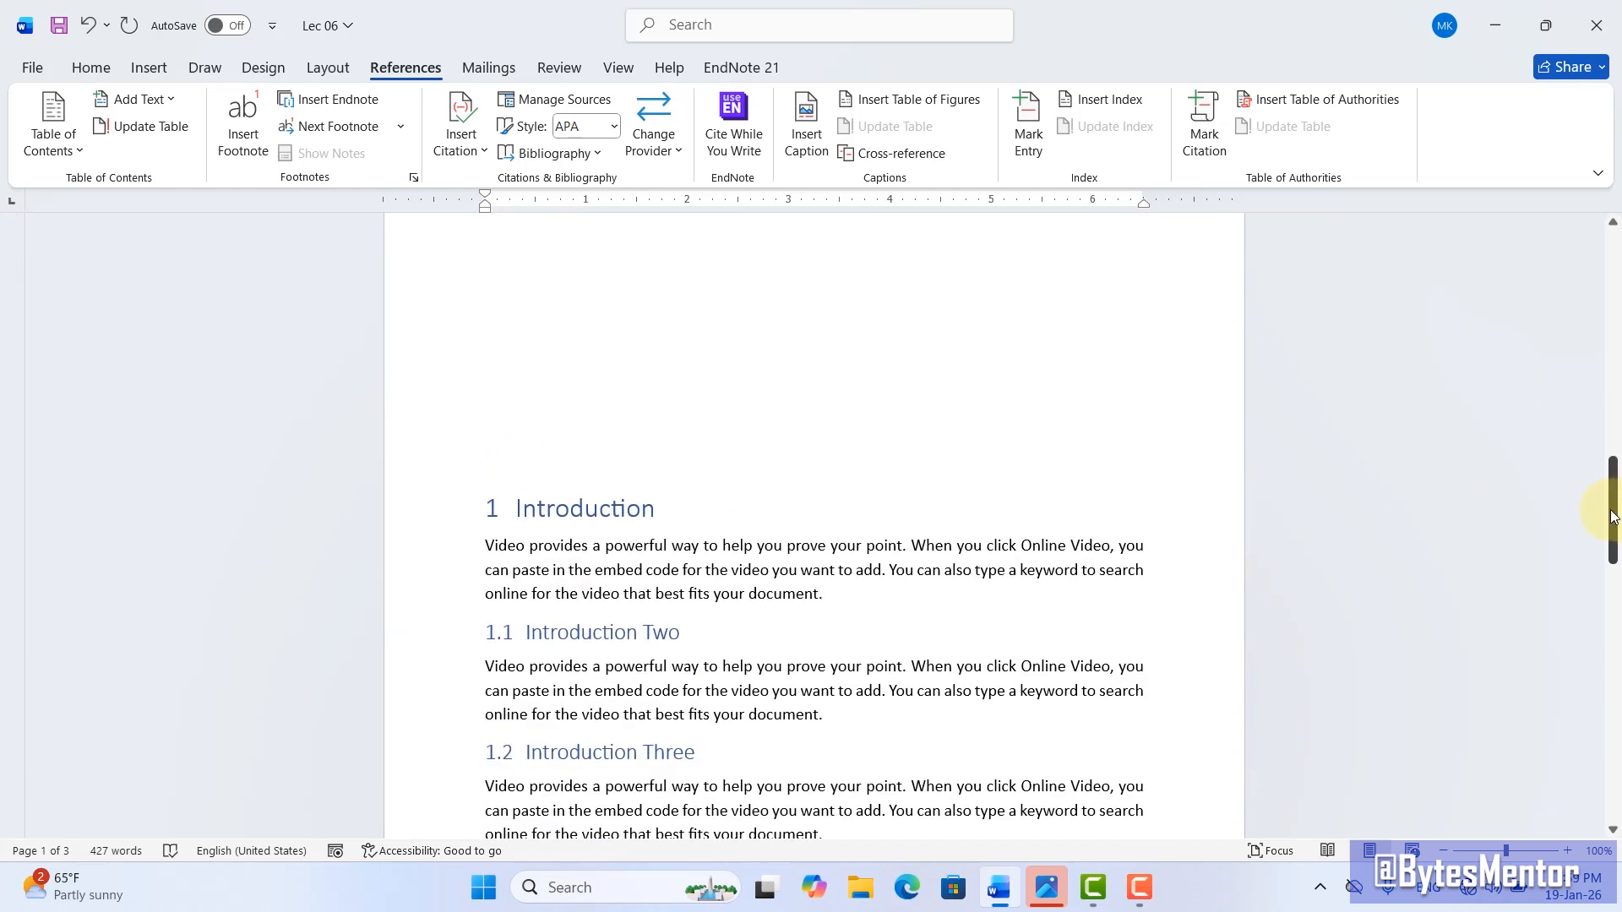
drag(1613, 517, 1612, 748)
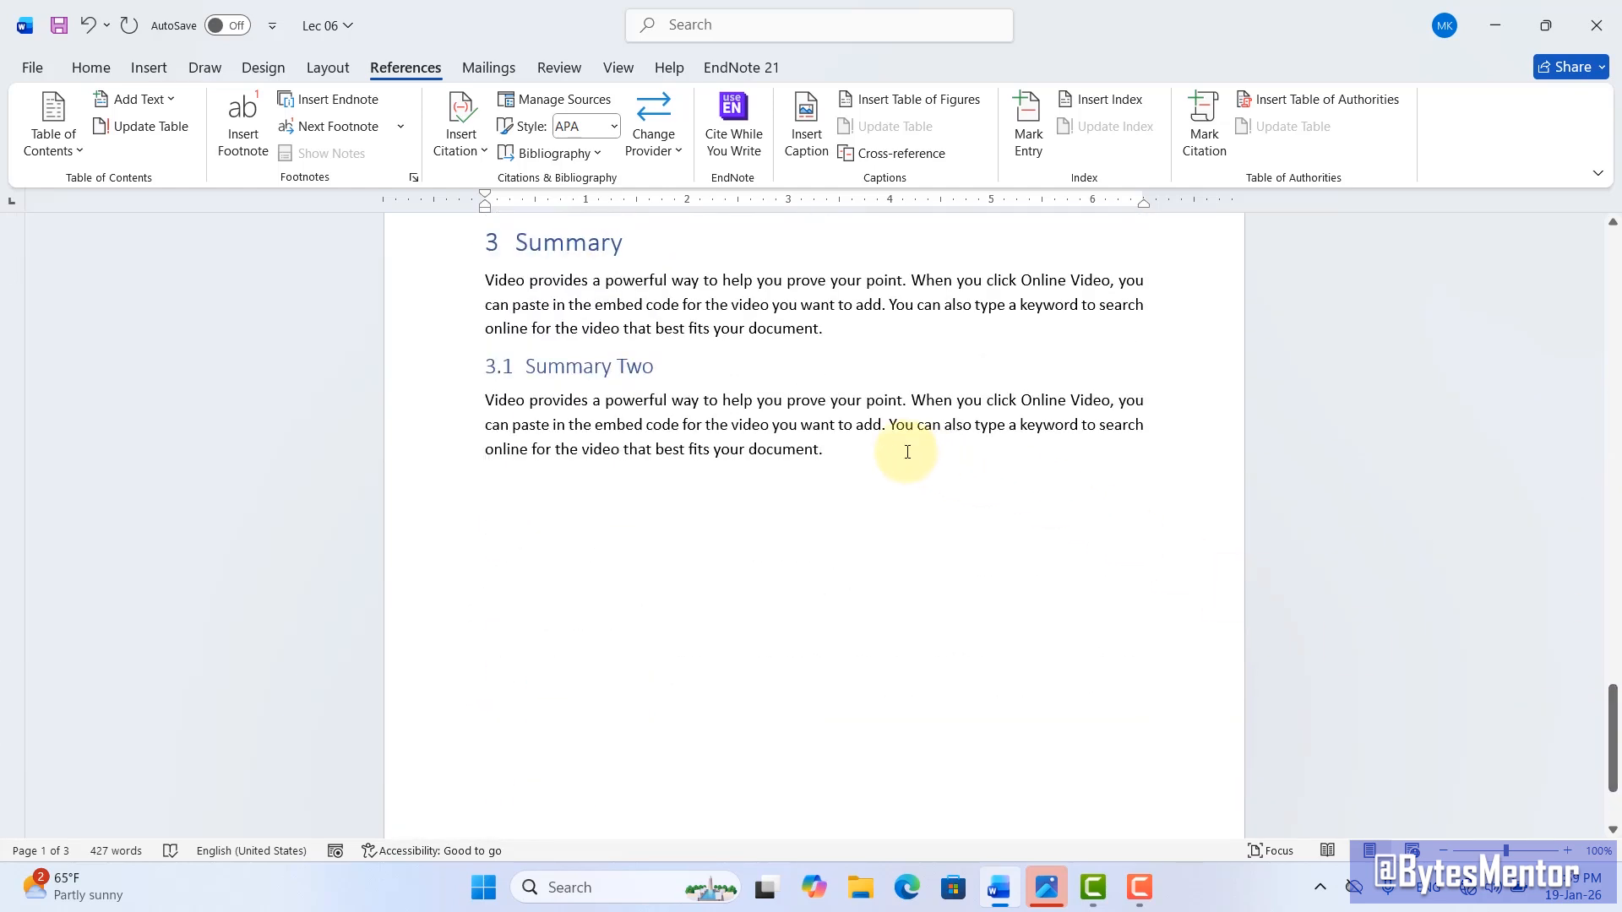
click(859, 450)
key(Return)
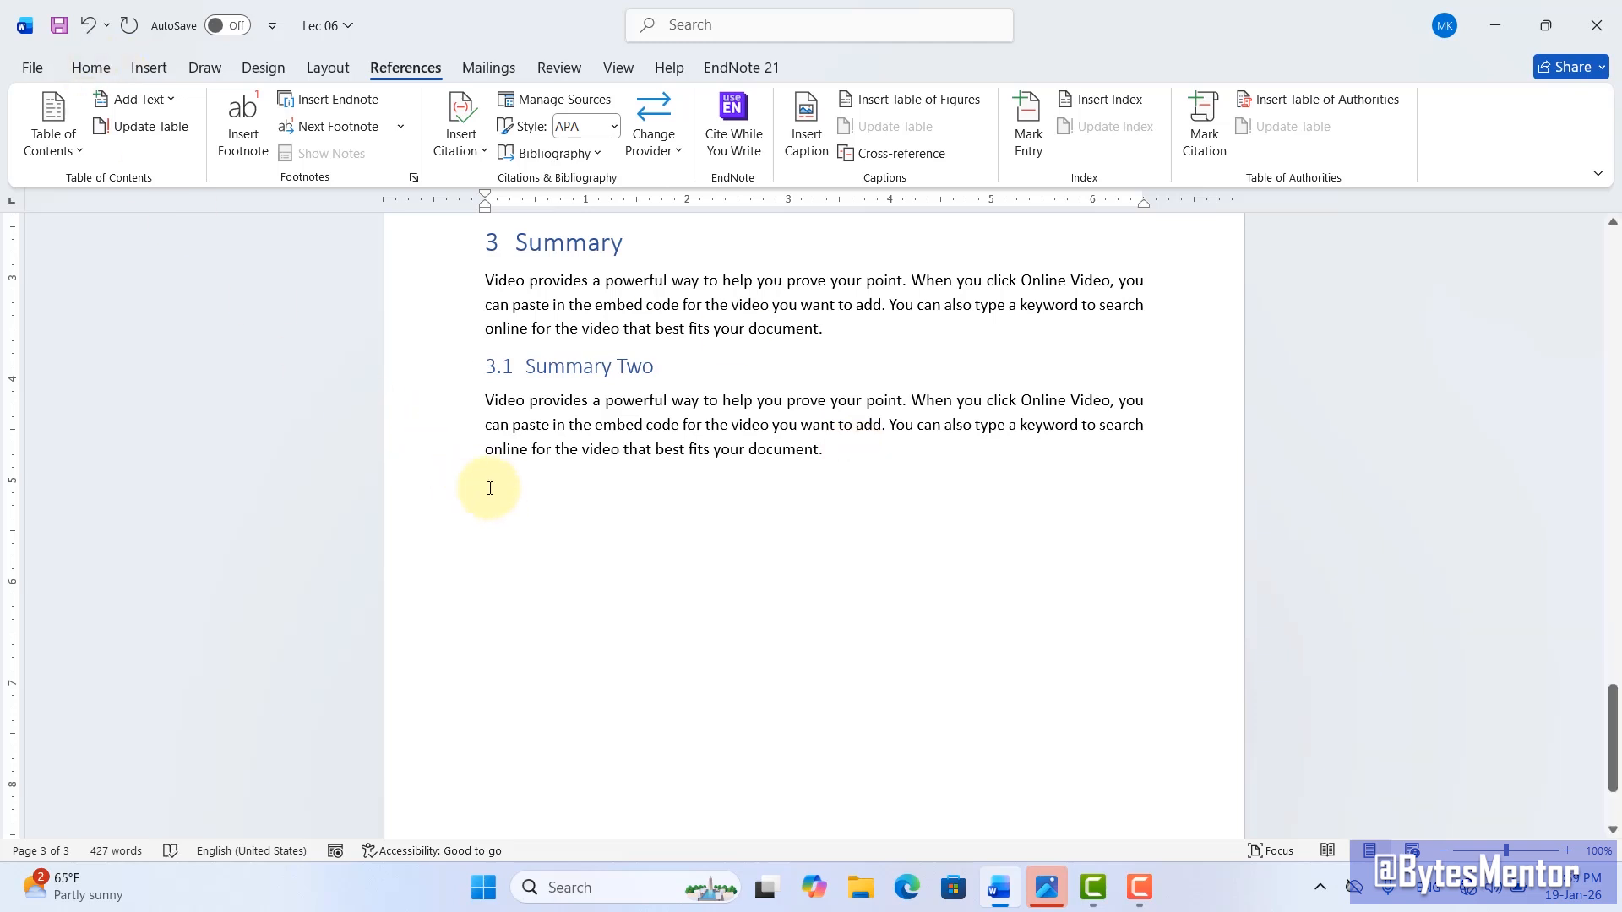
click(91, 67)
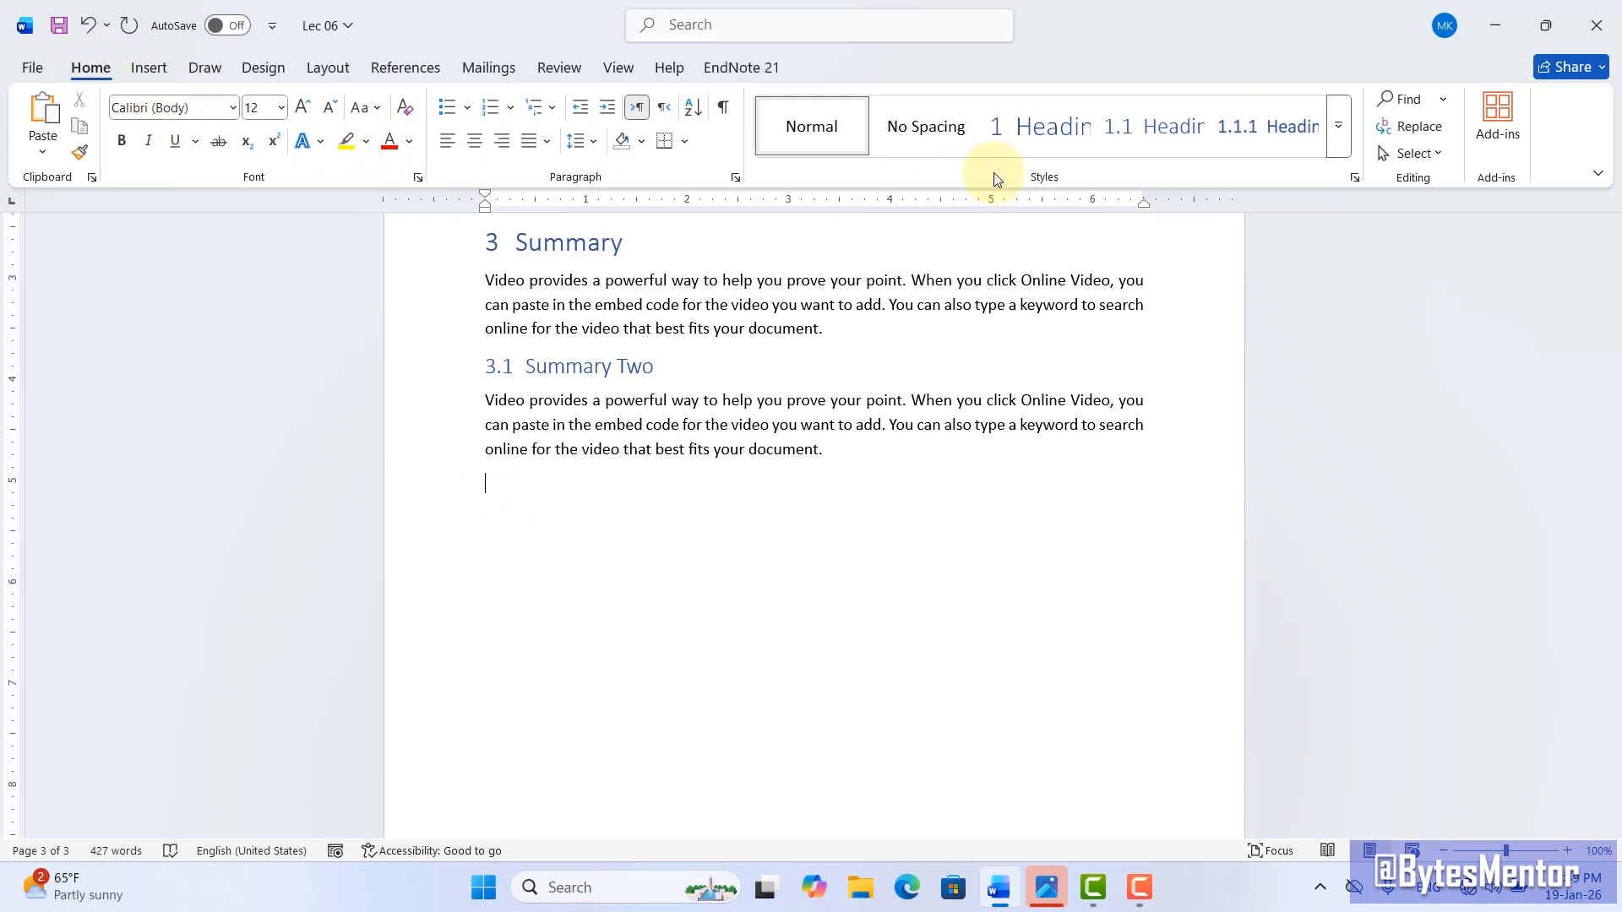
click(1016, 135)
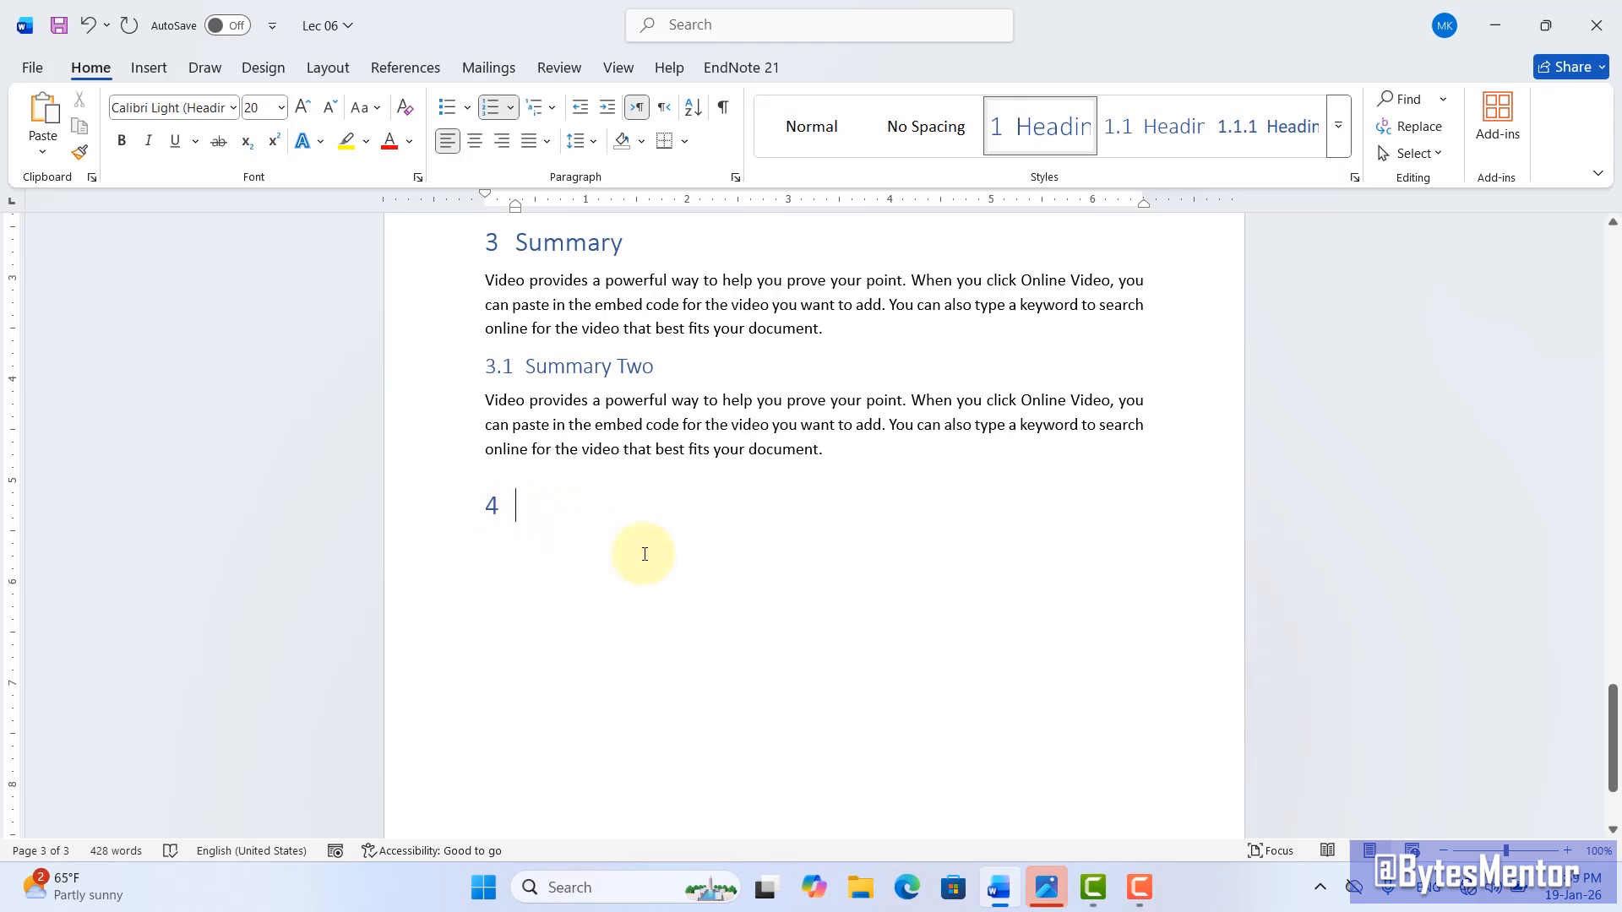
text(Summary Three)
key(Return)
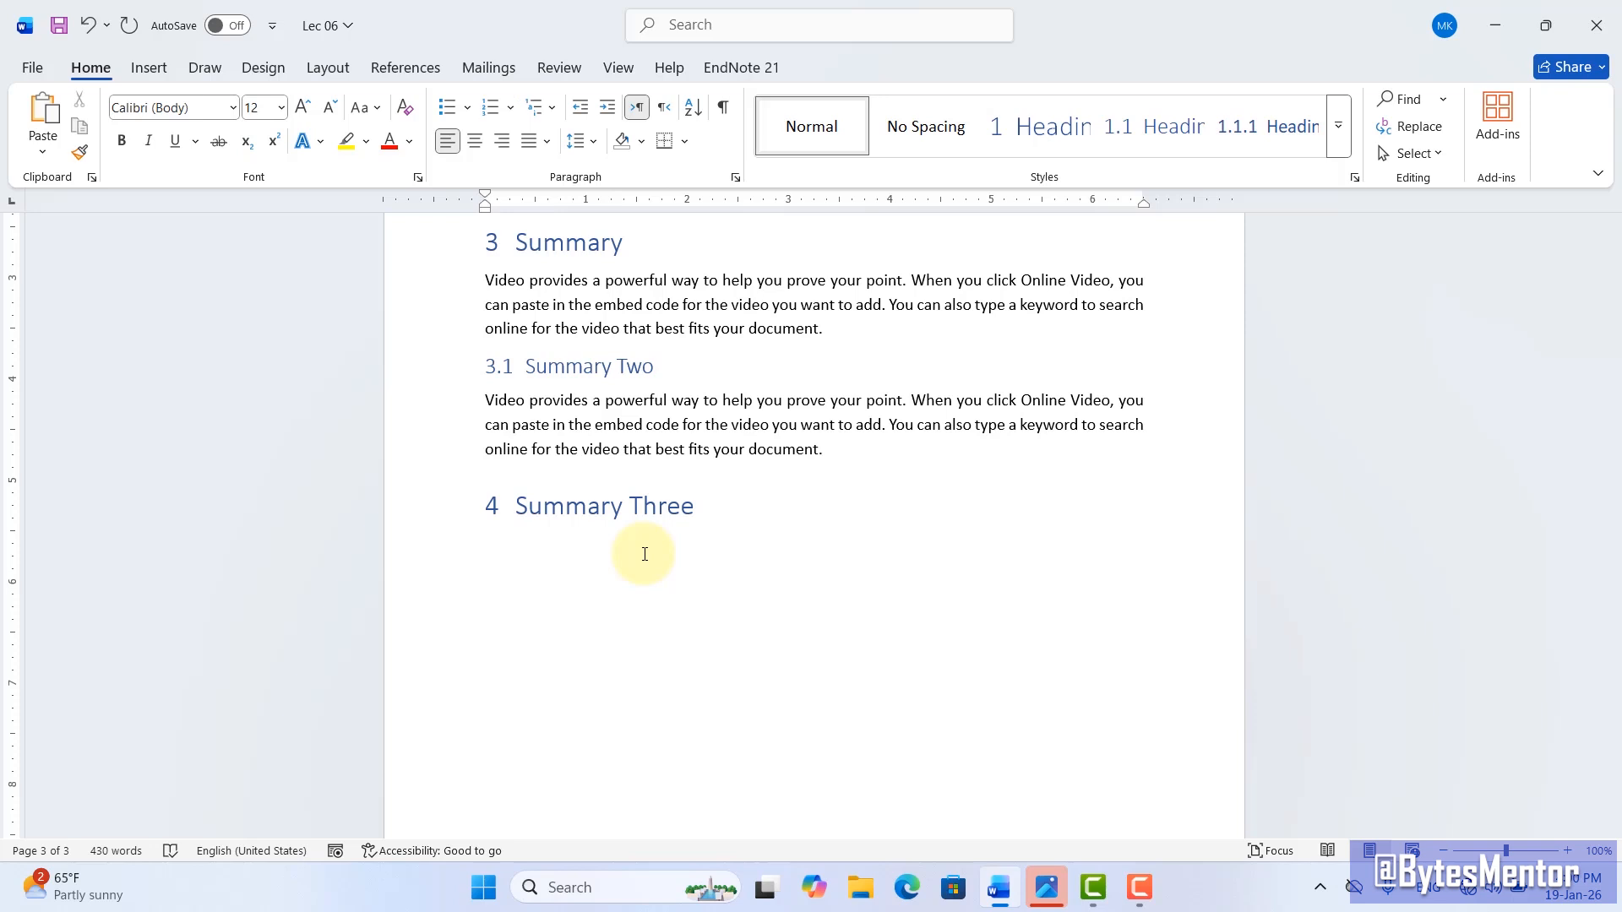
text(Video provides a powerful way to help you prove your point. When you click Online Video, you can paste in the embed code for the video you want to add. You can also type a keyword to search online for the video that best fits your document.)
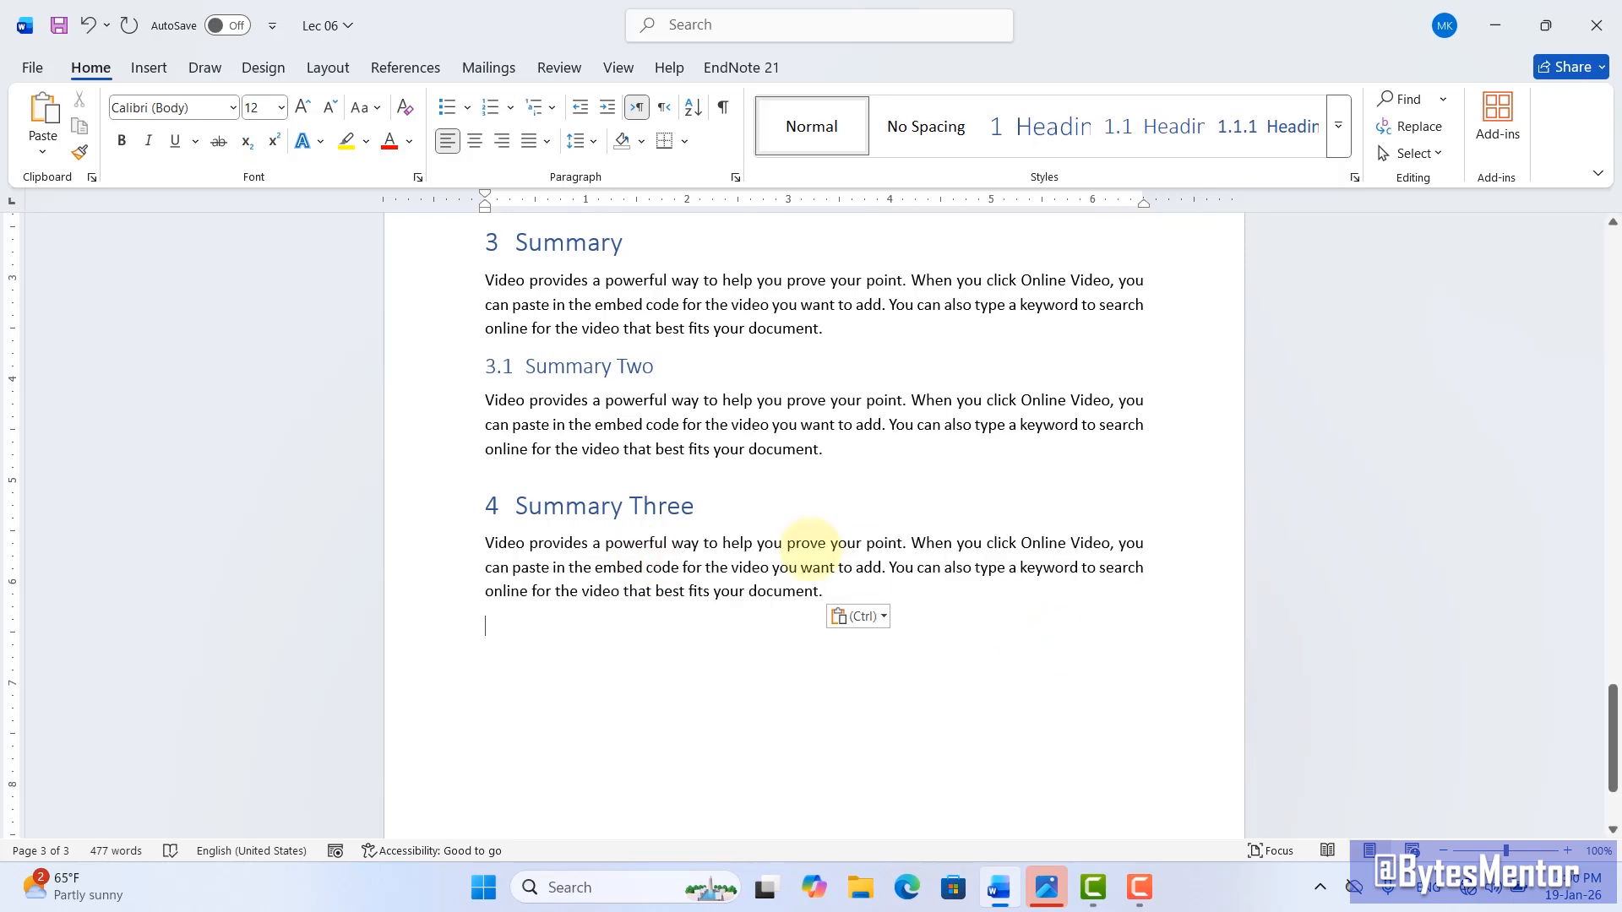
mouse_move(460, 482)
mouse_down()
mouse_move(572, 591)
mouse_move(927, 626)
mouse_move(1149, 627)
mouse_up()
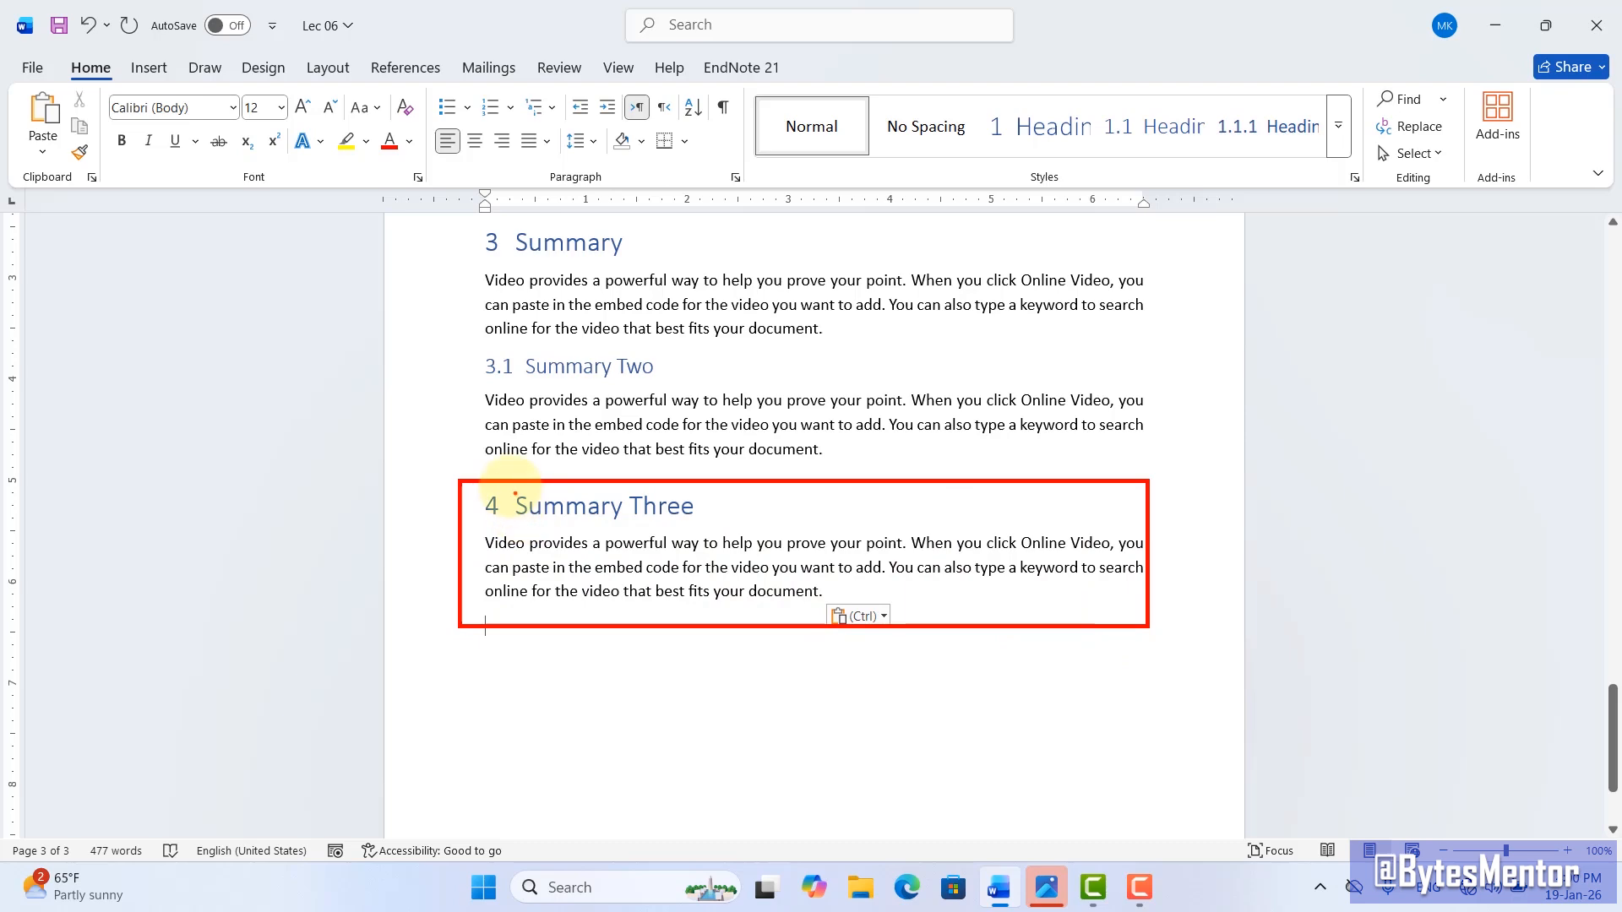
drag(515, 492, 742, 537)
key(Escape)
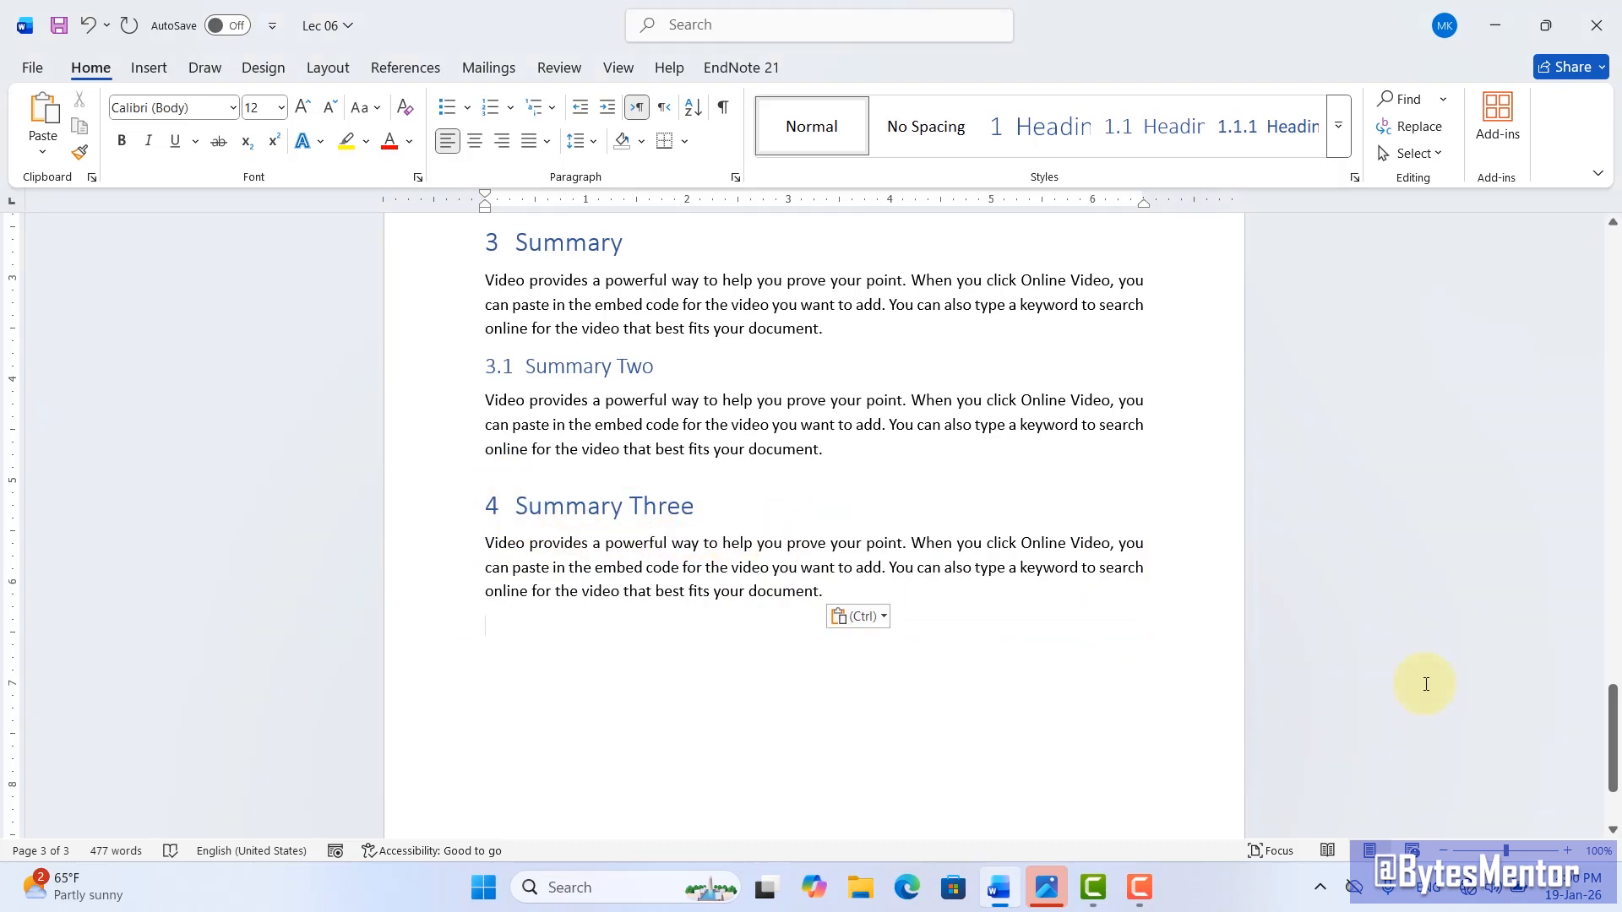
Step: Update the entire table of contents on the first page so that it includes the new Summary Three heading
drag(1613, 735, 1578, 269)
scroll(1437, 431, down, 3)
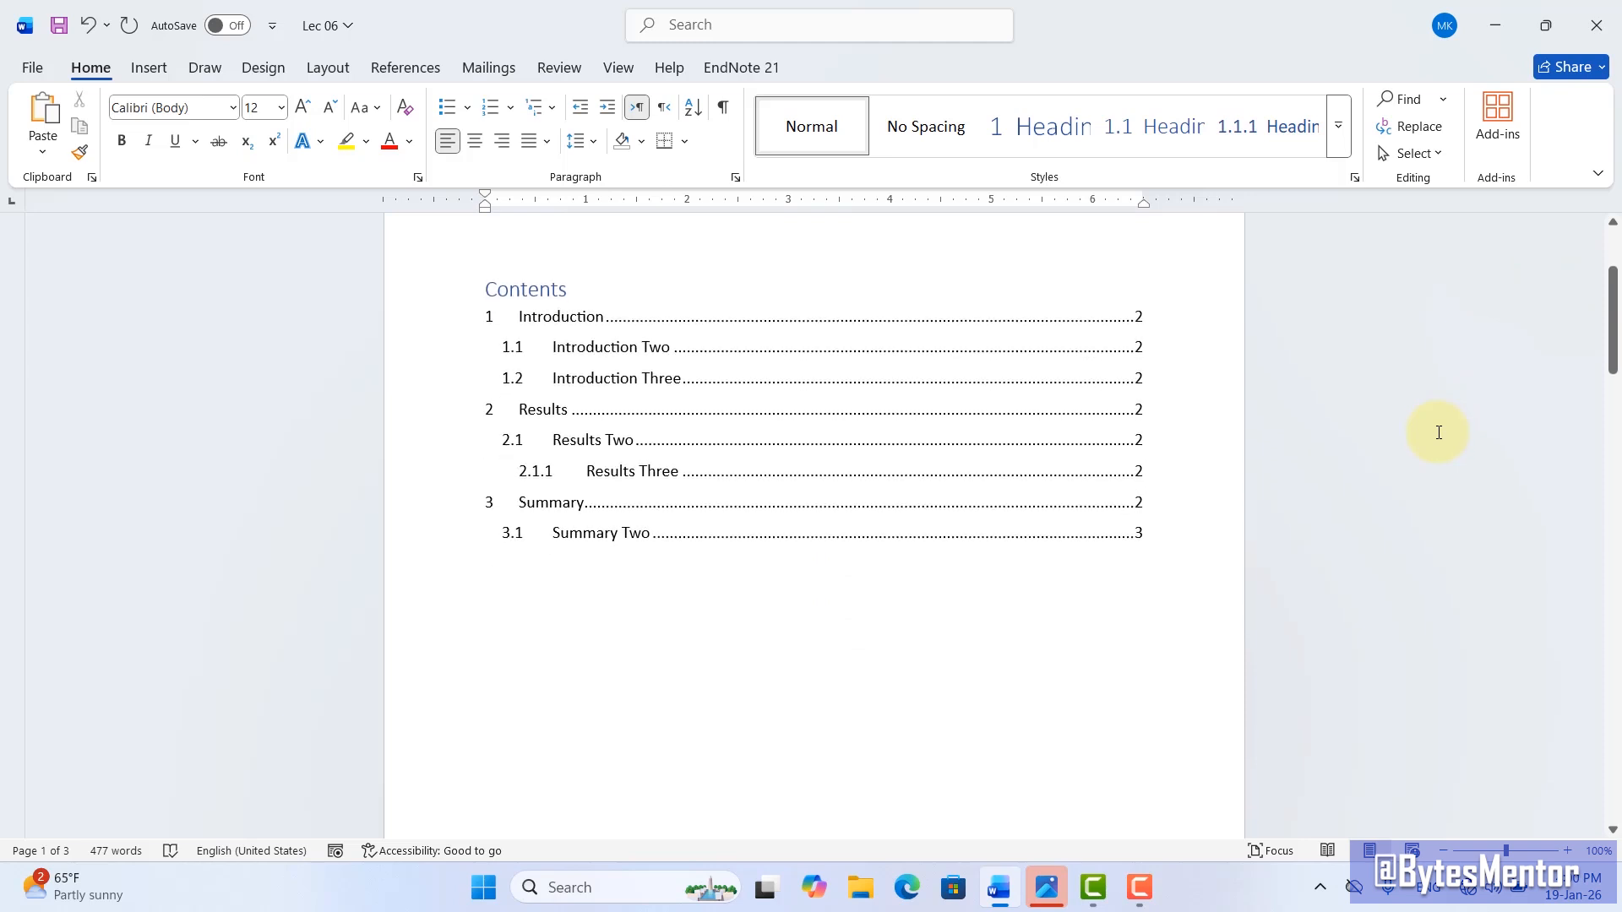
mouse_move(431, 245)
mouse_down()
mouse_move(1239, 610)
mouse_move(1205, 625)
mouse_up()
mouse_move(476, 543)
mouse_down()
mouse_move(710, 610)
mouse_move(1137, 614)
mouse_up()
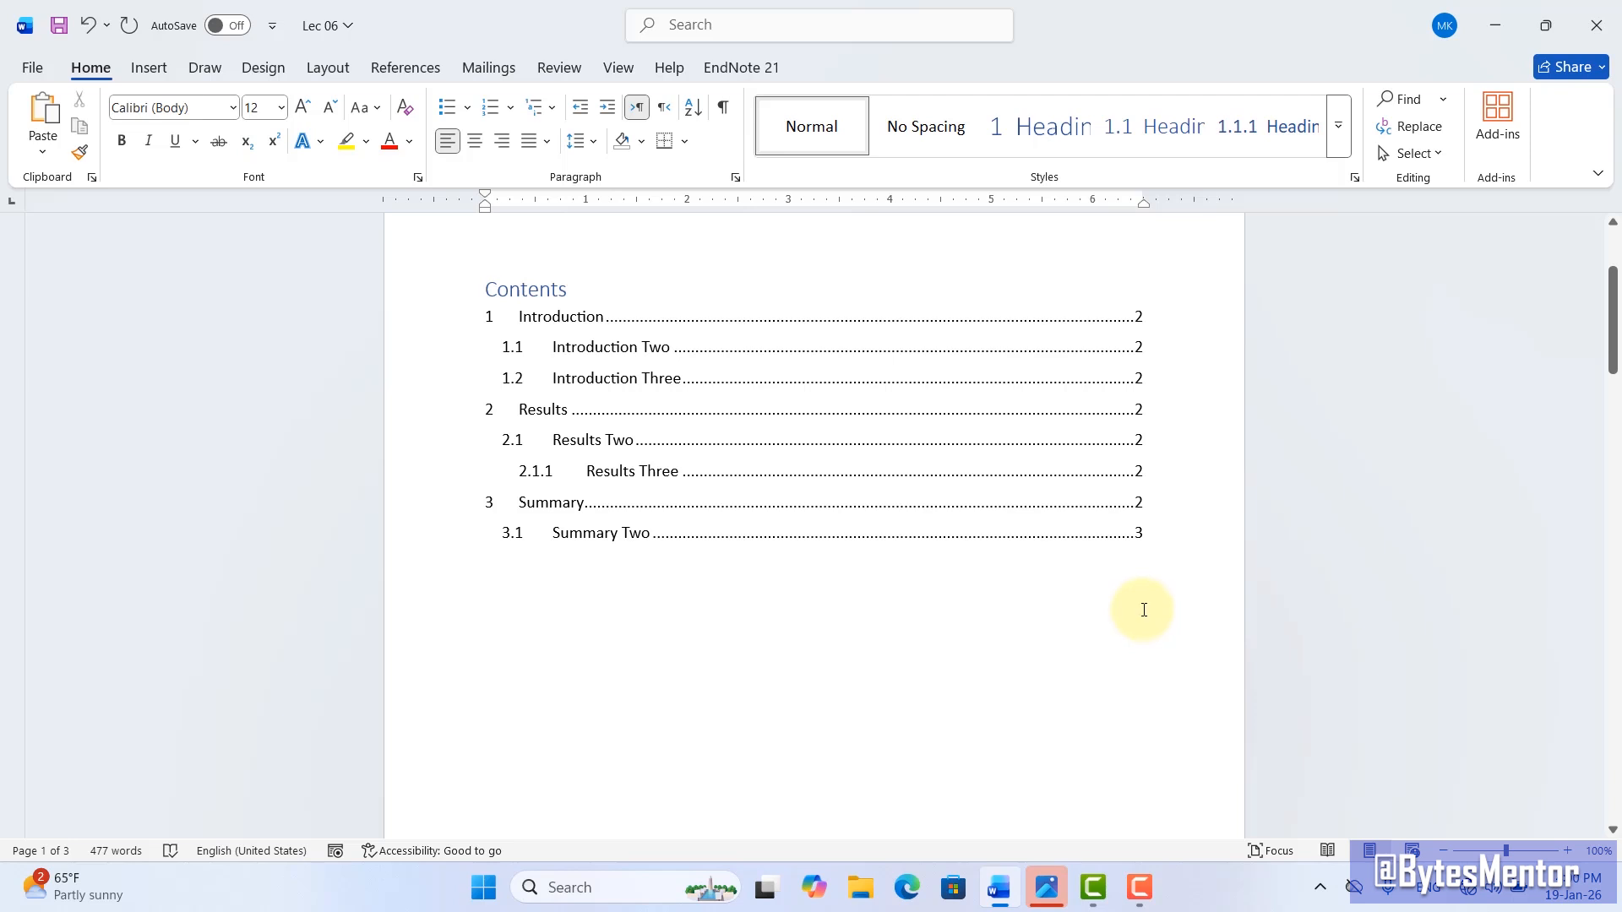
click(762, 417)
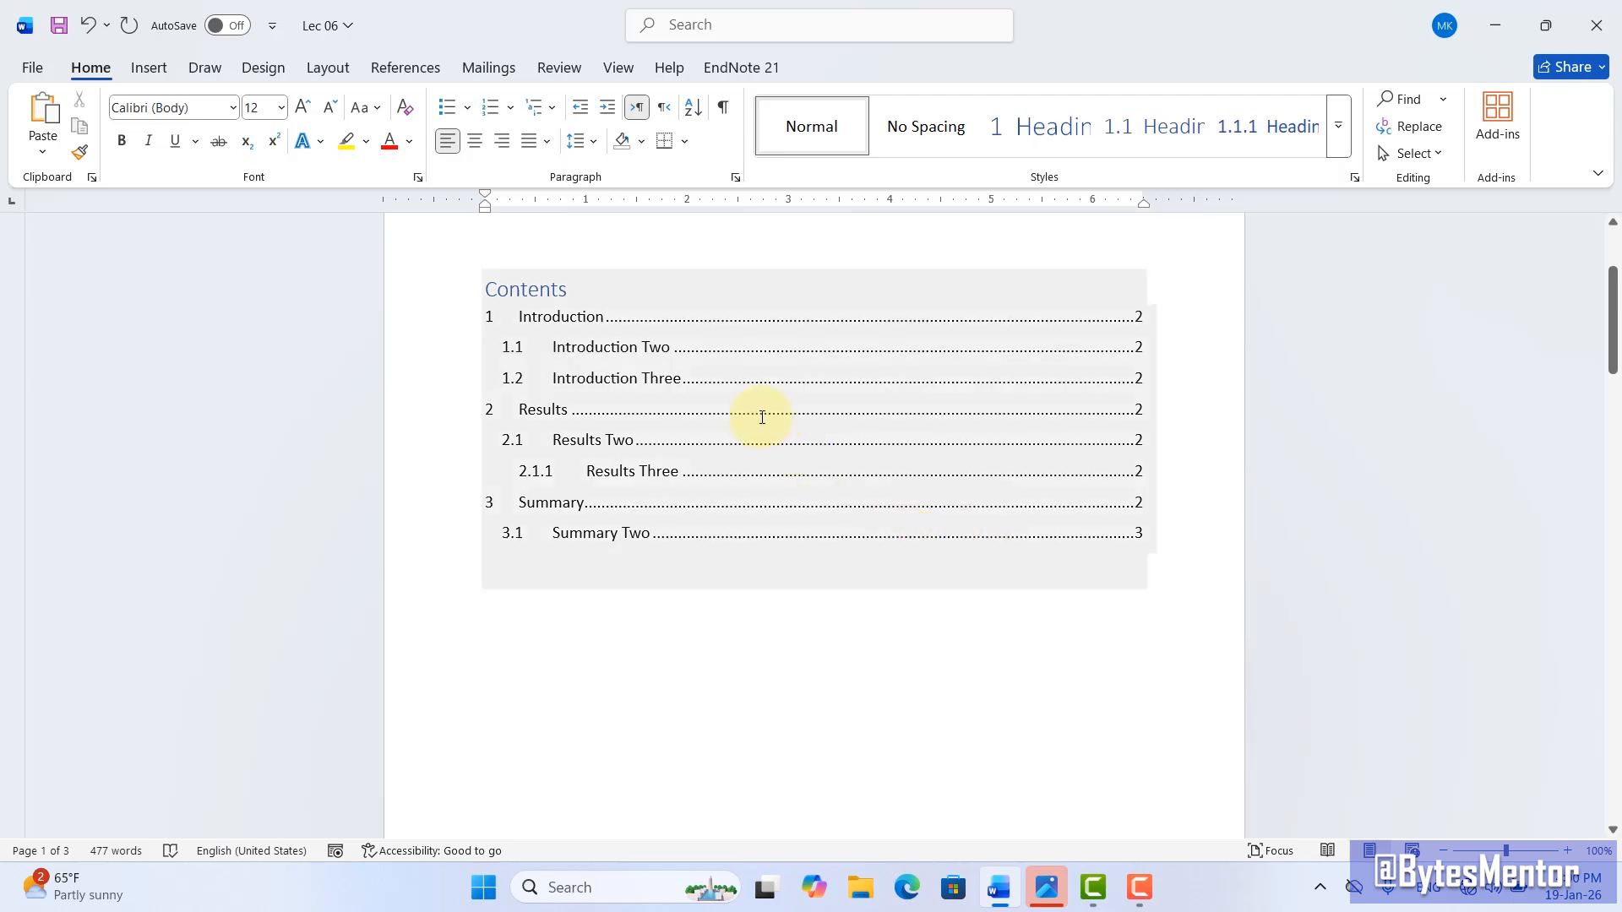
right_click(704, 372)
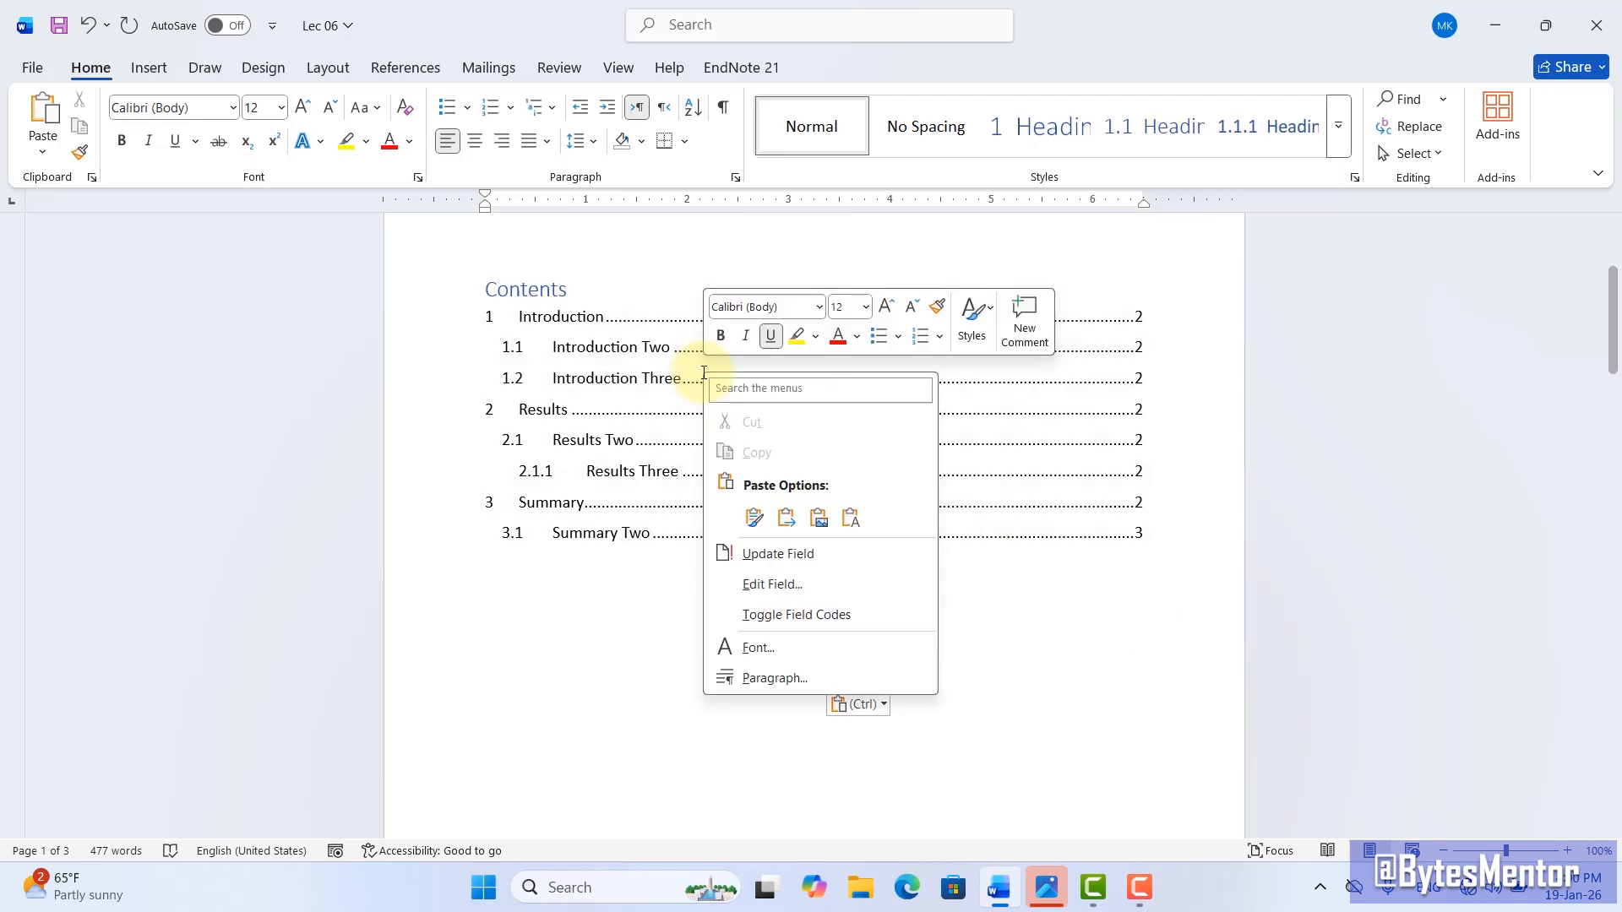
click(772, 557)
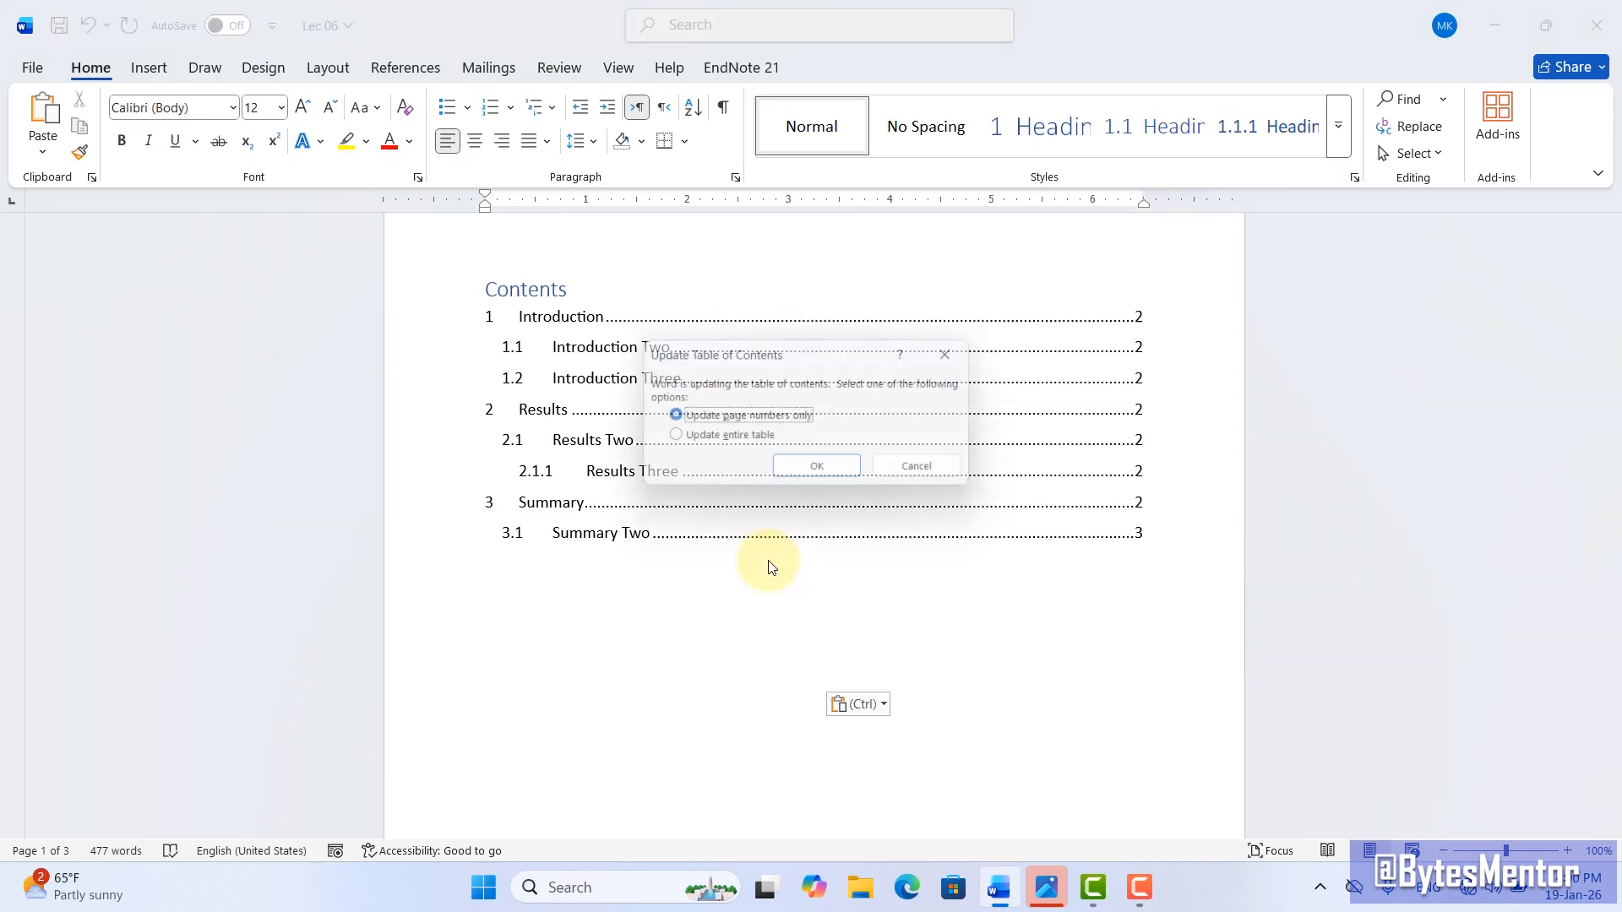
click(667, 442)
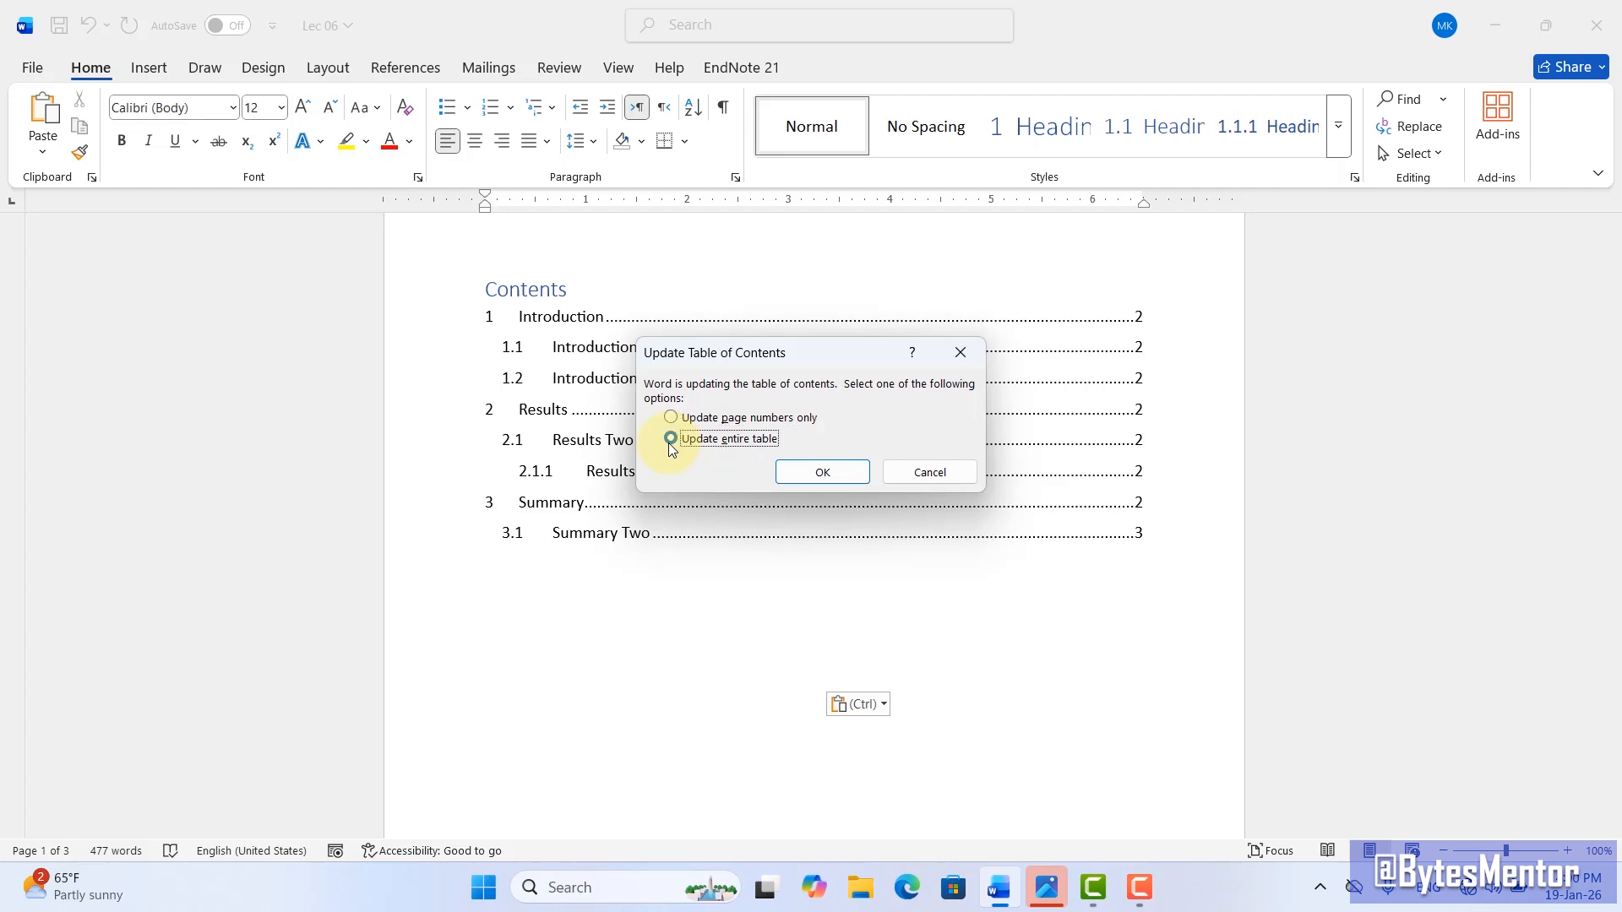
click(809, 474)
click(612, 659)
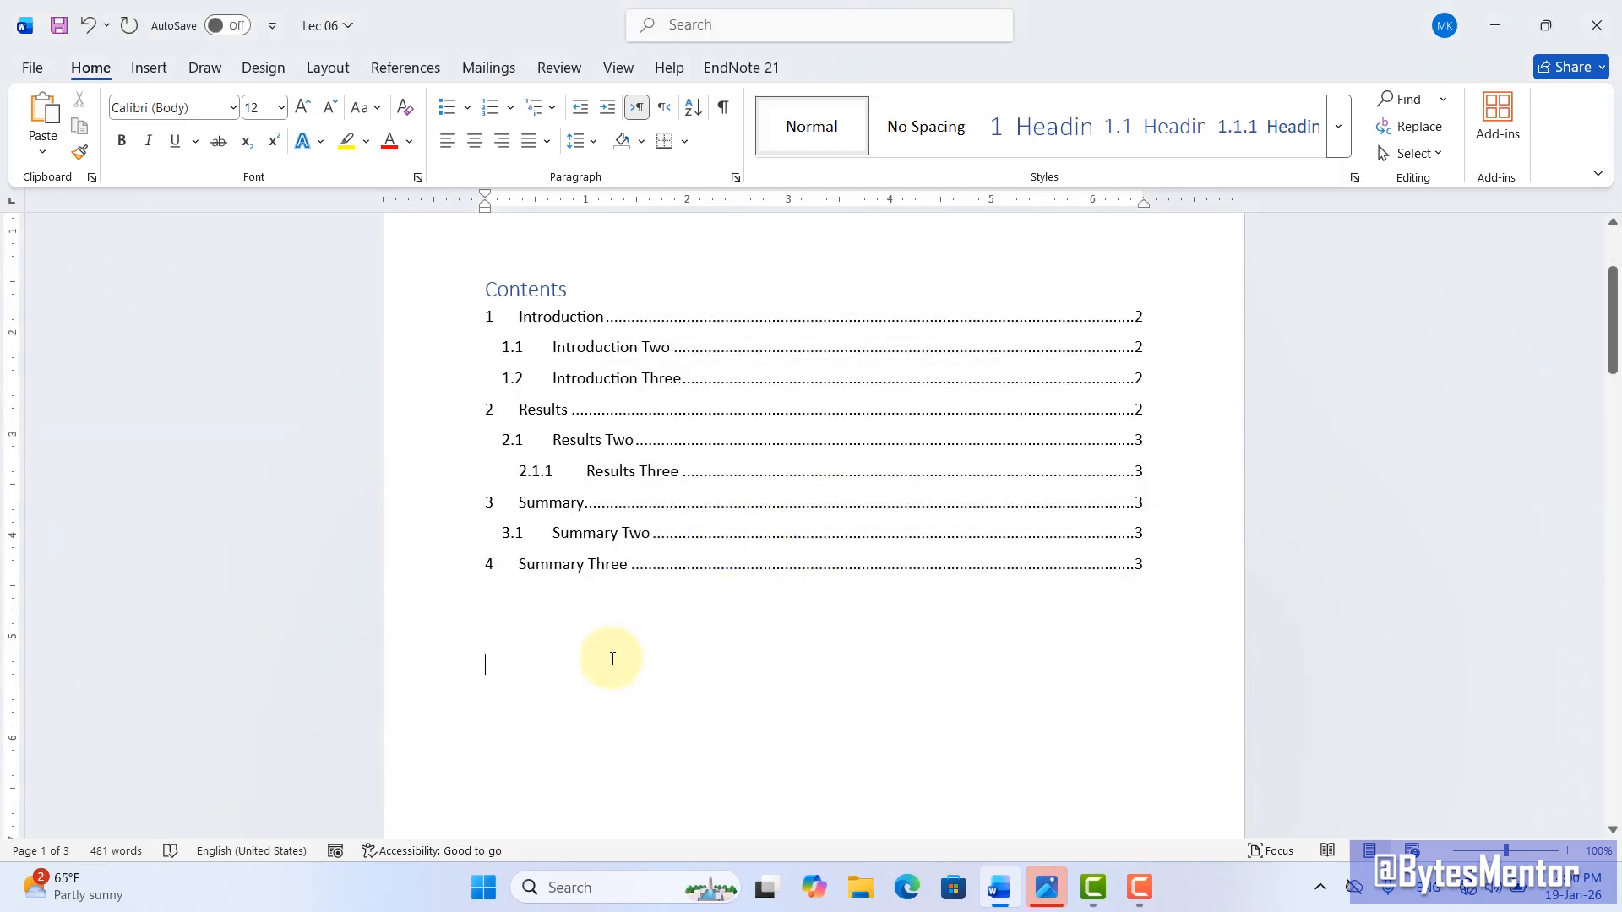
mouse_move(465, 545)
mouse_down()
mouse_move(667, 596)
mouse_move(1152, 595)
mouse_up()
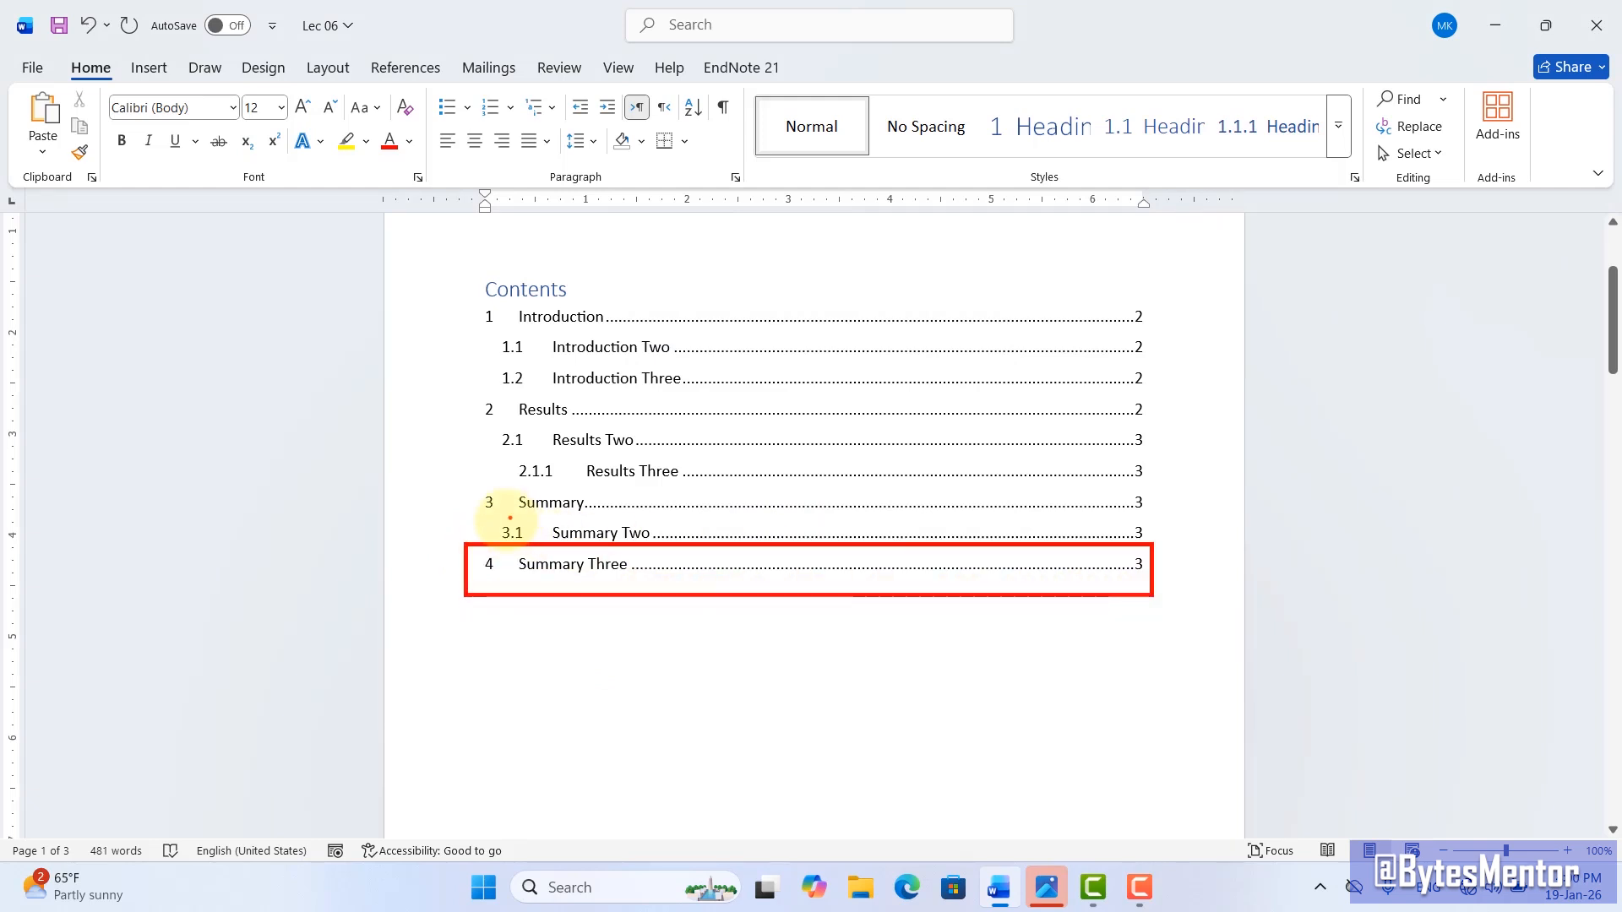
drag(501, 546, 642, 585)
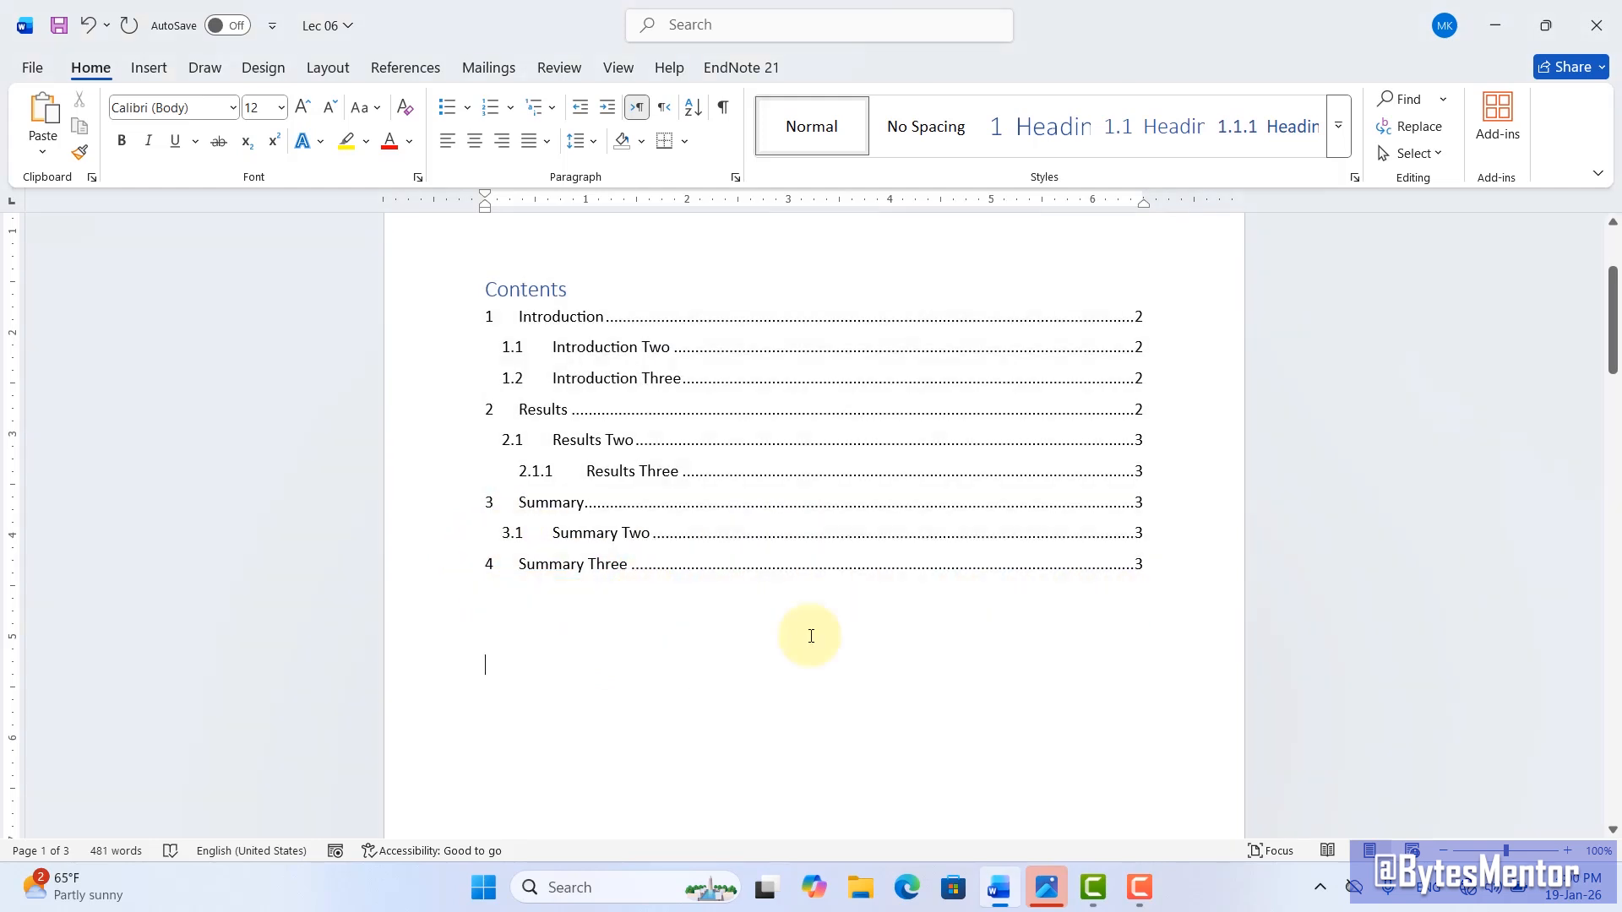
Step: Delete the Results Three subheading together with the paragraph under it
mouse_move(1612, 287)
mouse_down()
mouse_move(1613, 710)
mouse_move(1578, 737)
mouse_up()
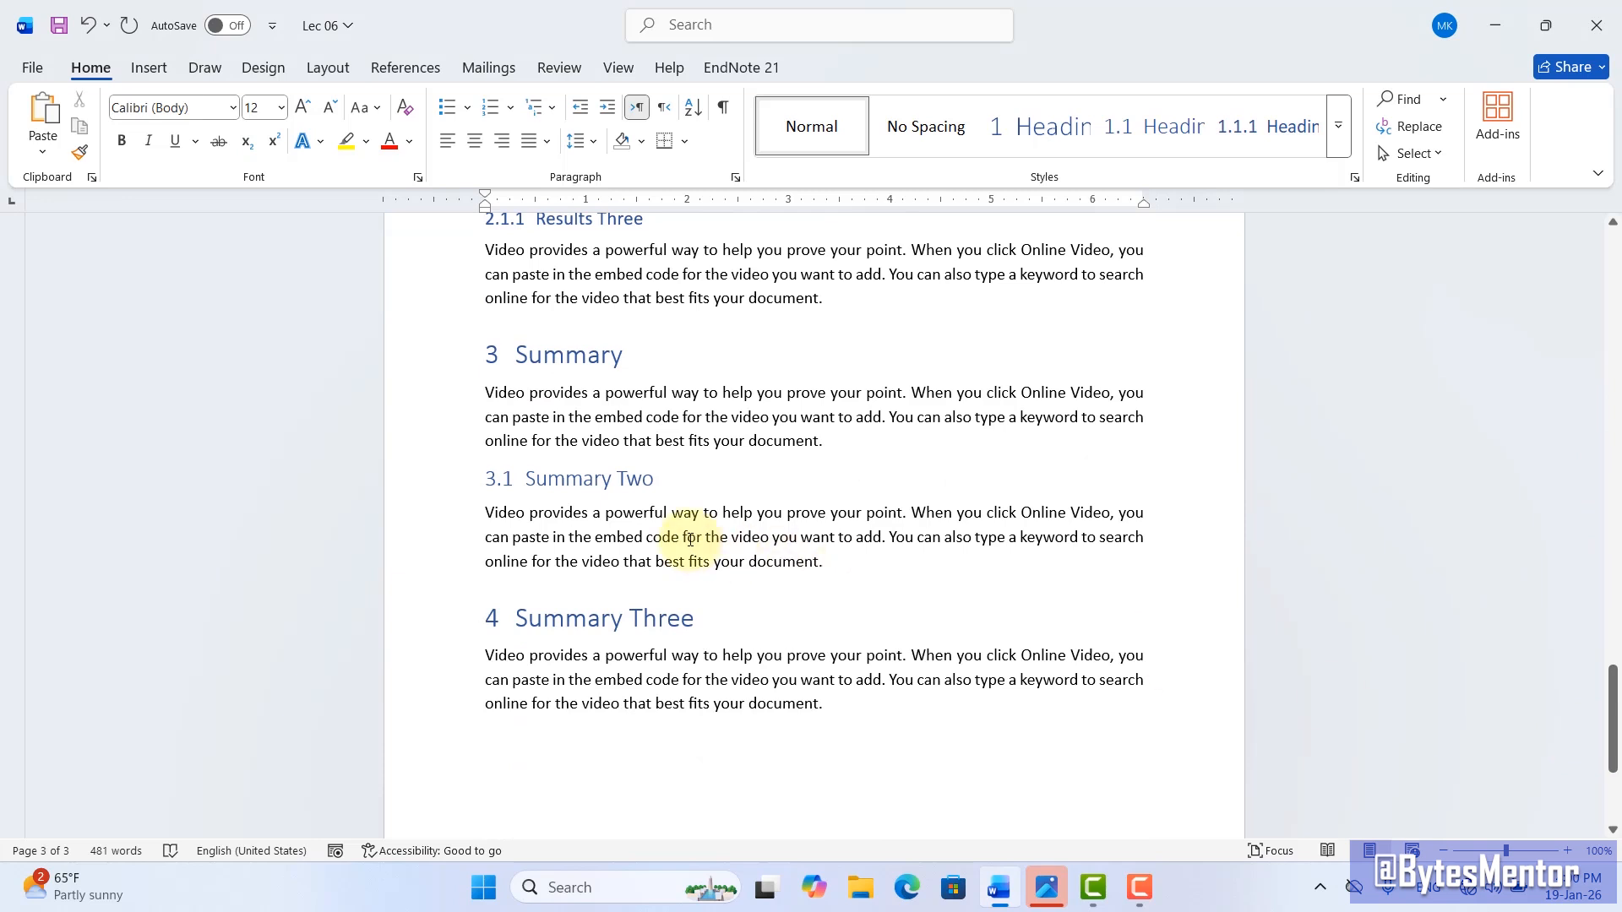
scroll(576, 447, up, 3)
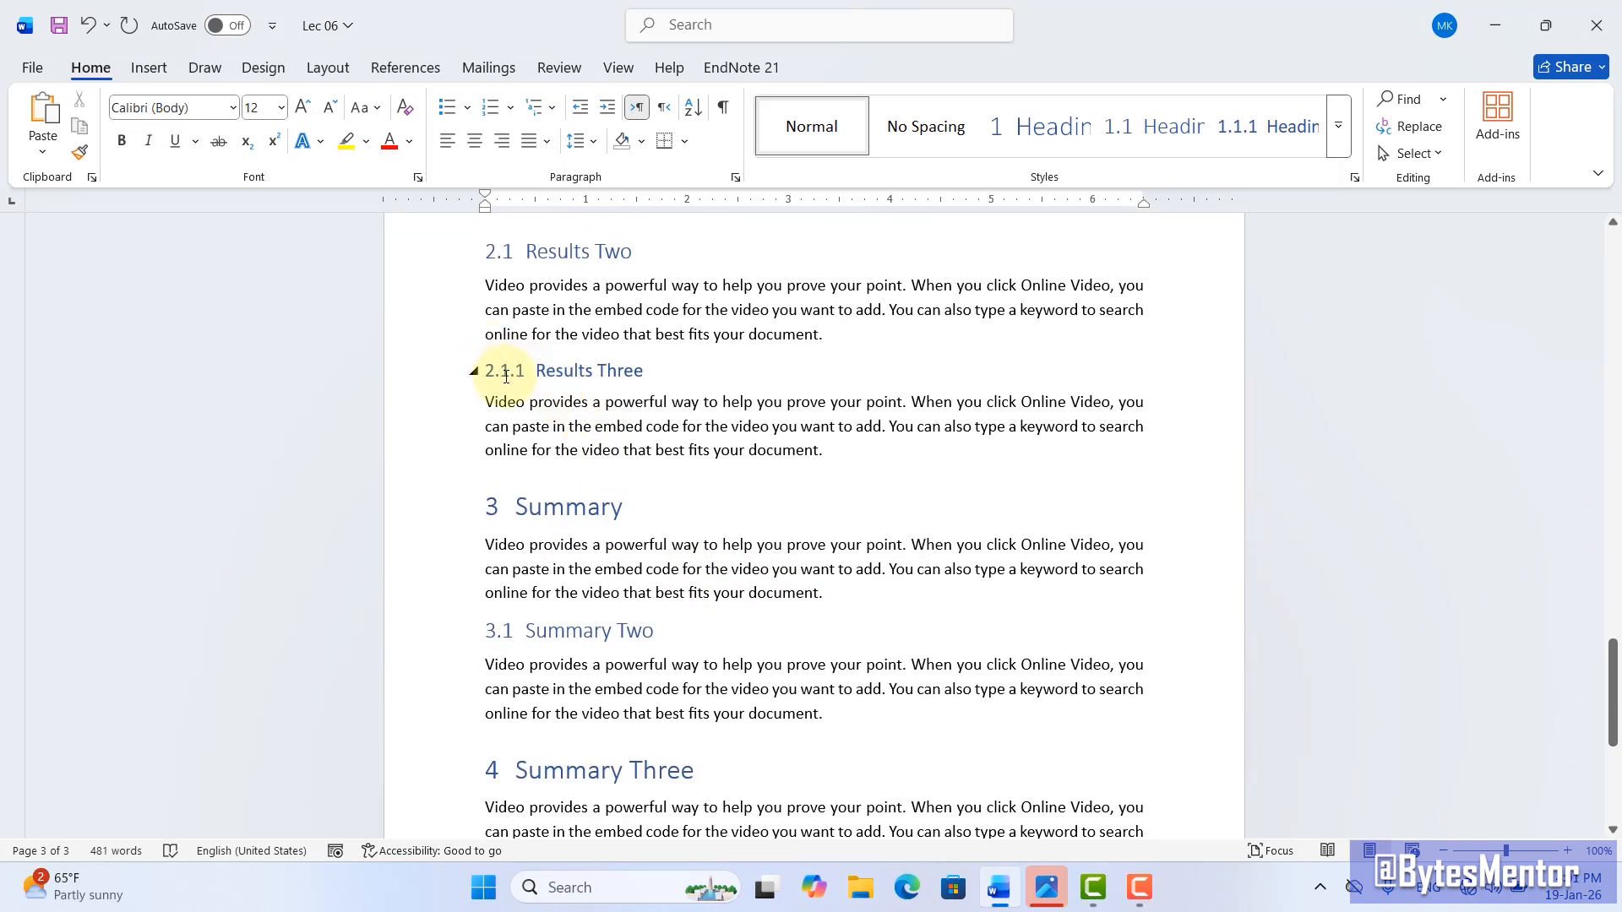
drag(828, 450, 489, 369)
key(Delete)
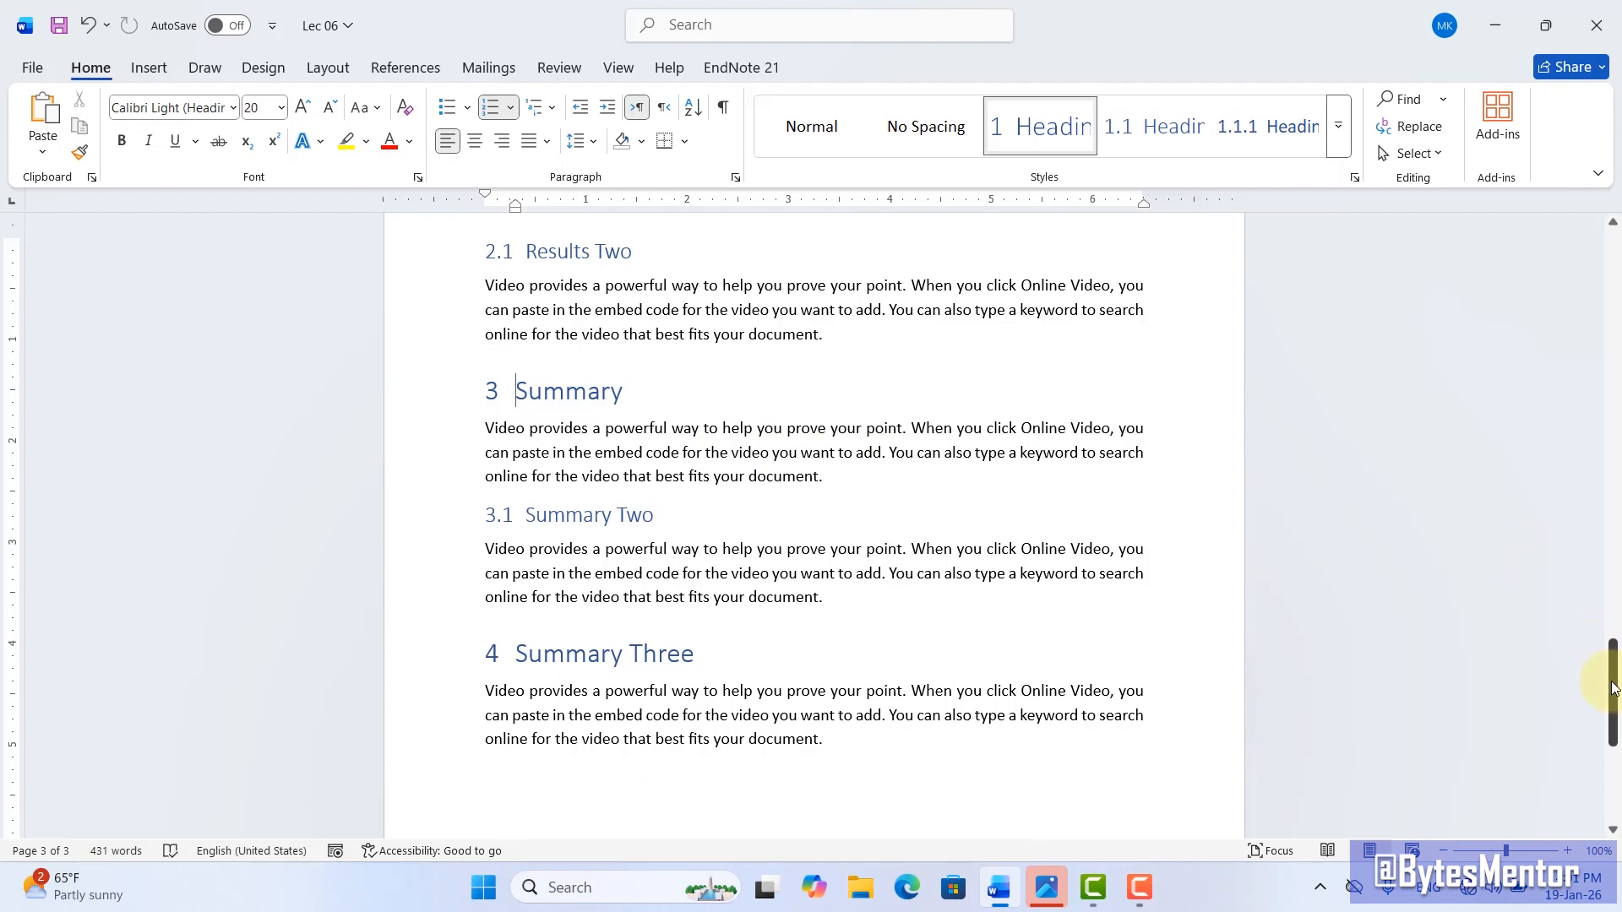
Step: Update the entire table of contents on the first page again to drop the deleted Results Three entry
drag(1615, 670, 1595, 296)
click(849, 478)
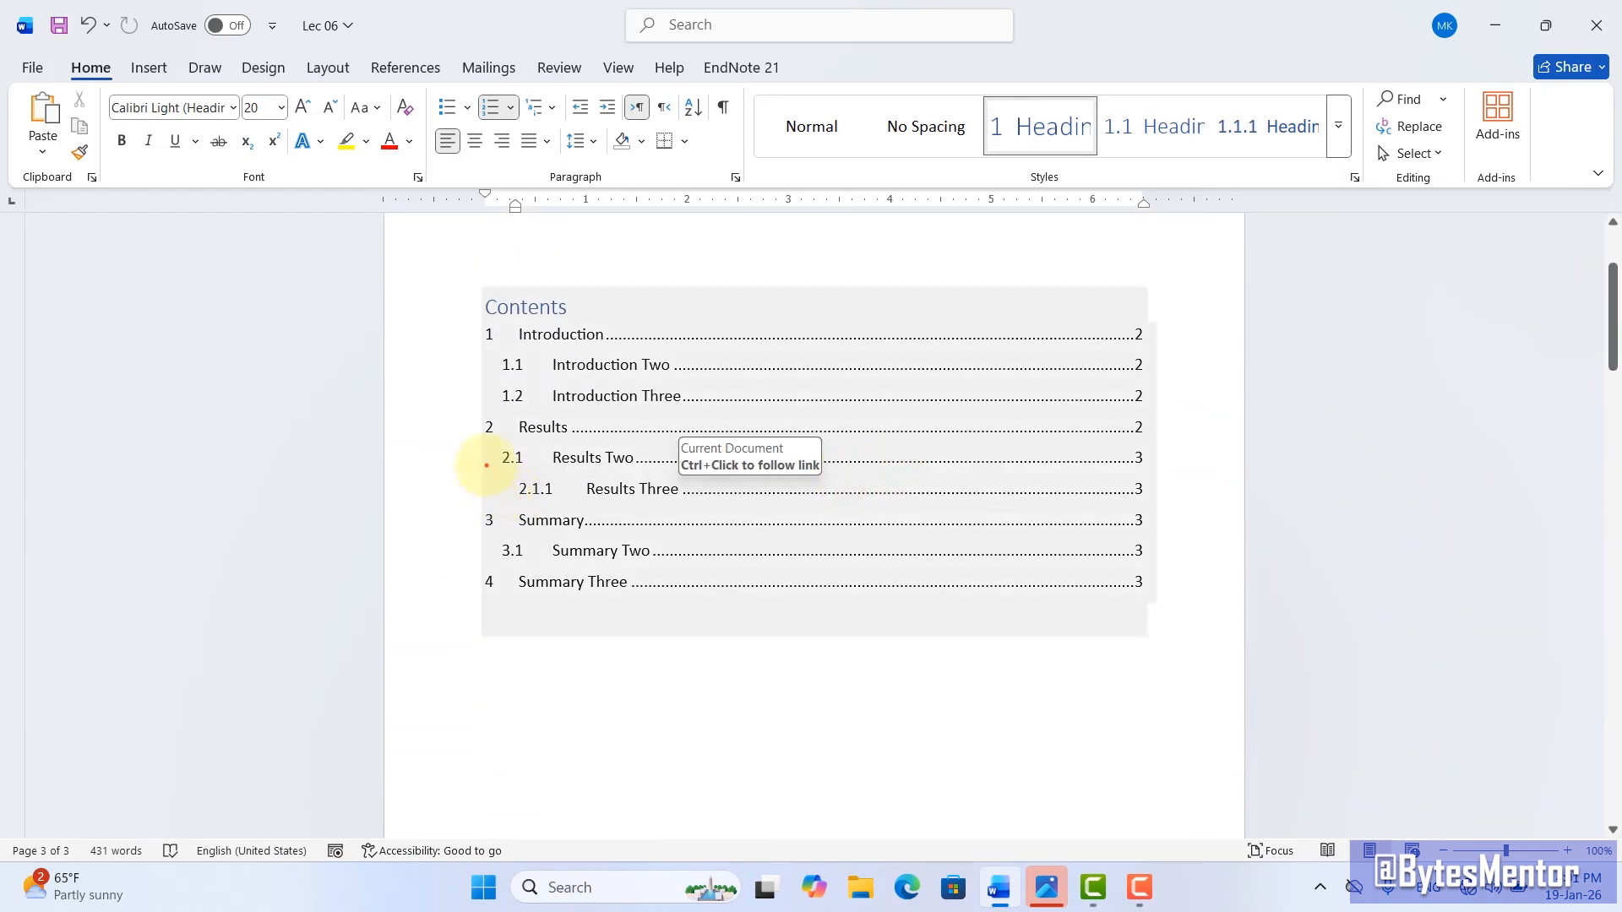
mouse_move(483, 464)
mouse_down()
mouse_move(554, 507)
mouse_move(701, 509)
mouse_up()
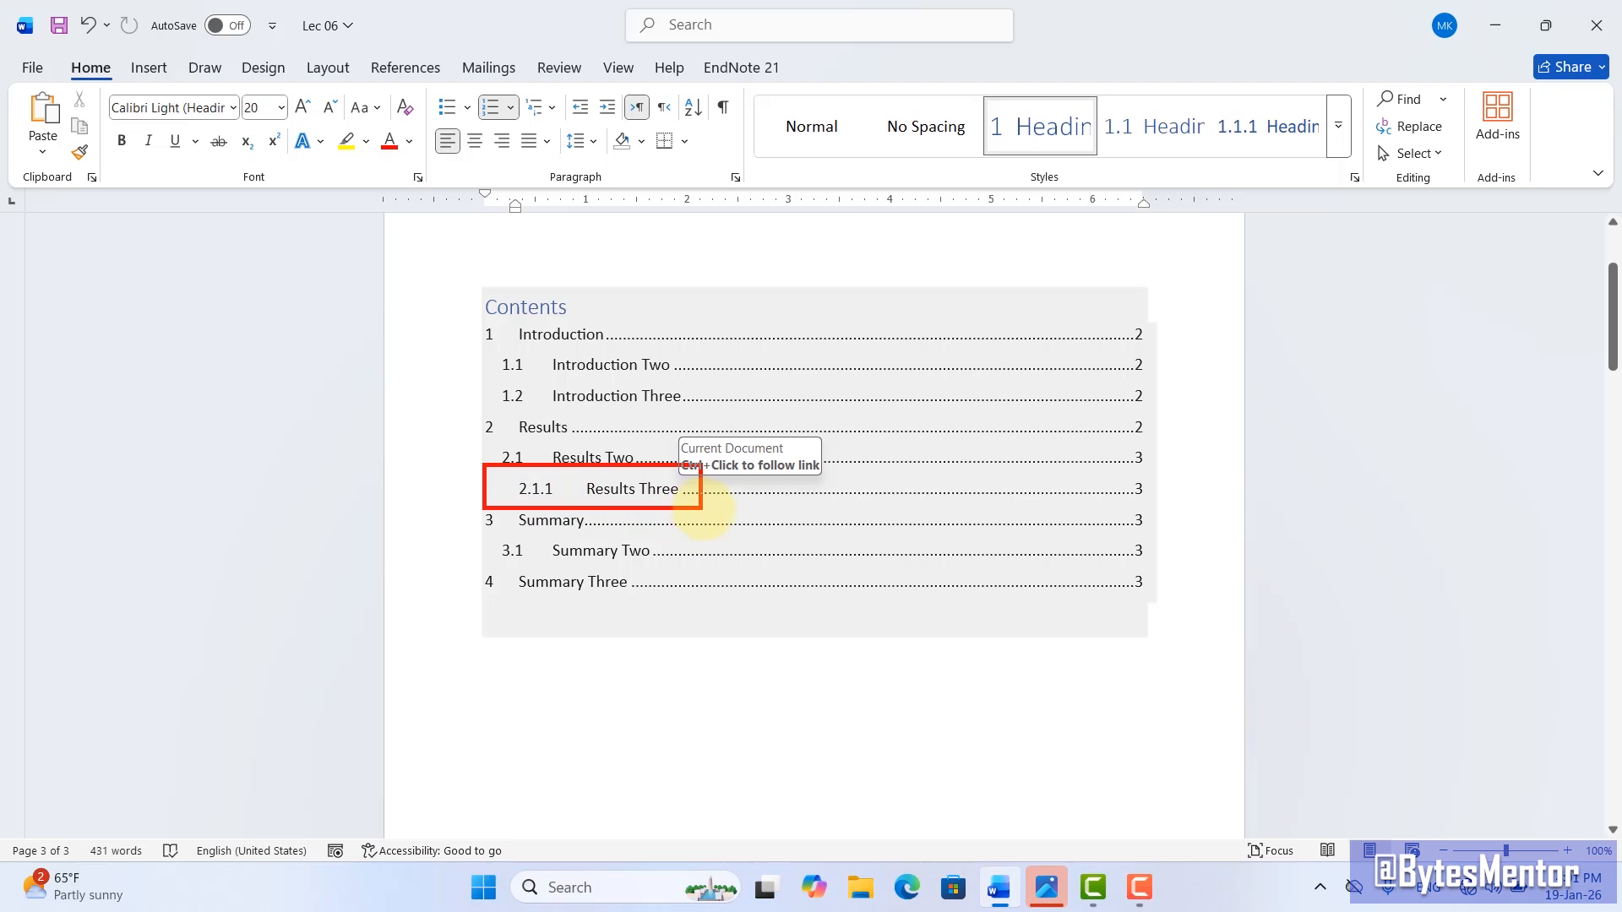
right_click(719, 403)
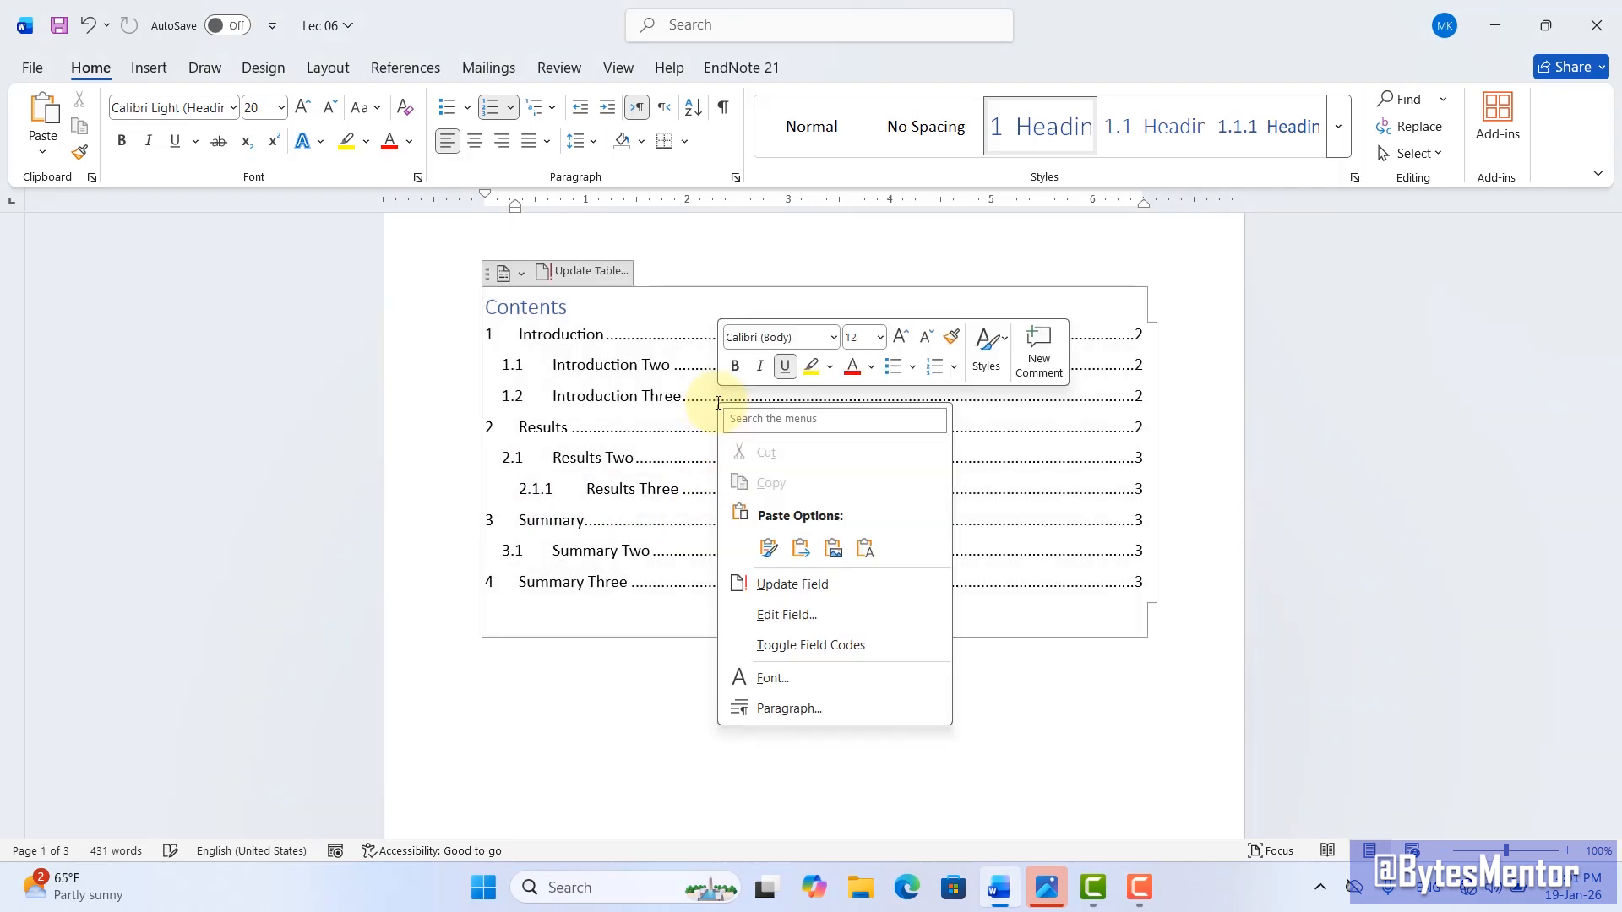
click(794, 585)
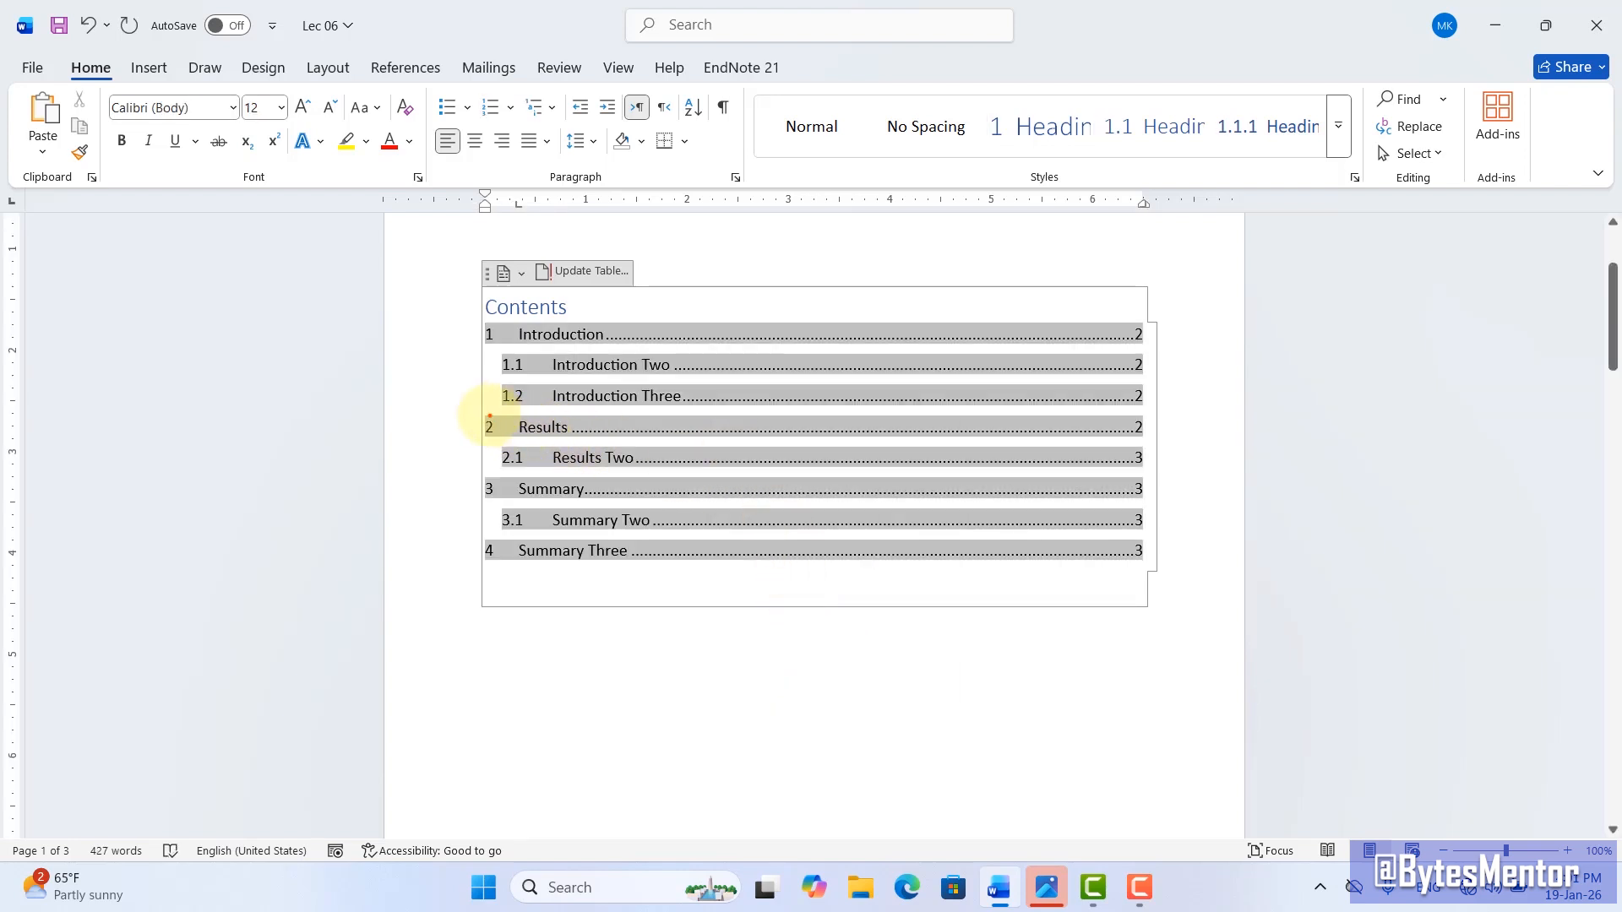
drag(598, 475, 731, 477)
key(Escape)
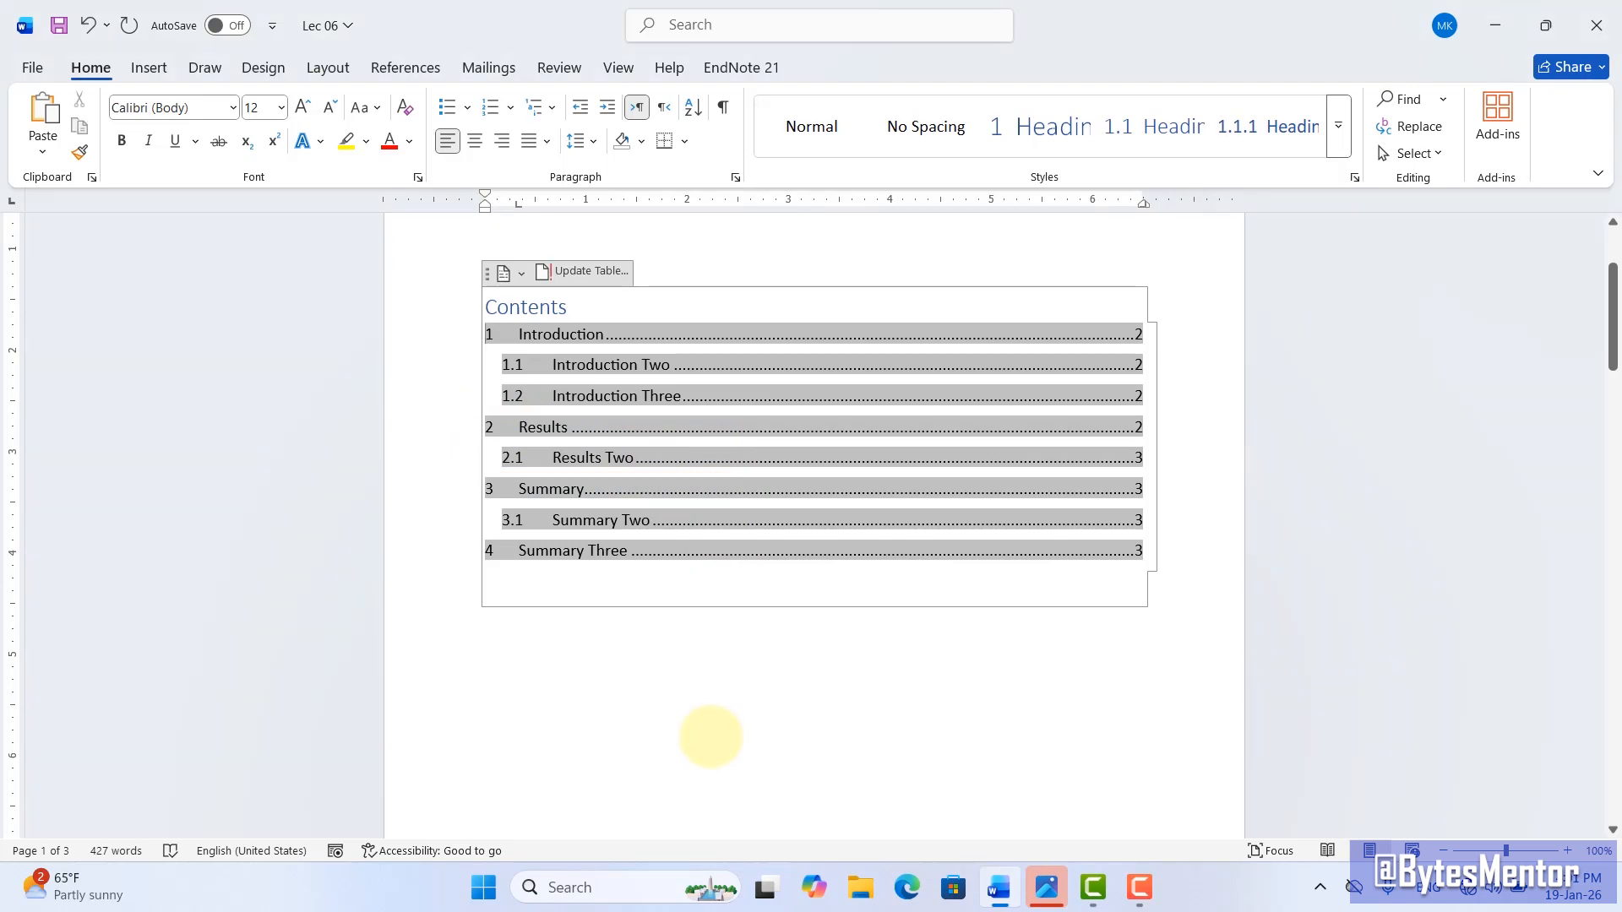
Step: Switch to the image viewer and examine the table of contents illustration in Microsoft Word Course.png
click(1046, 889)
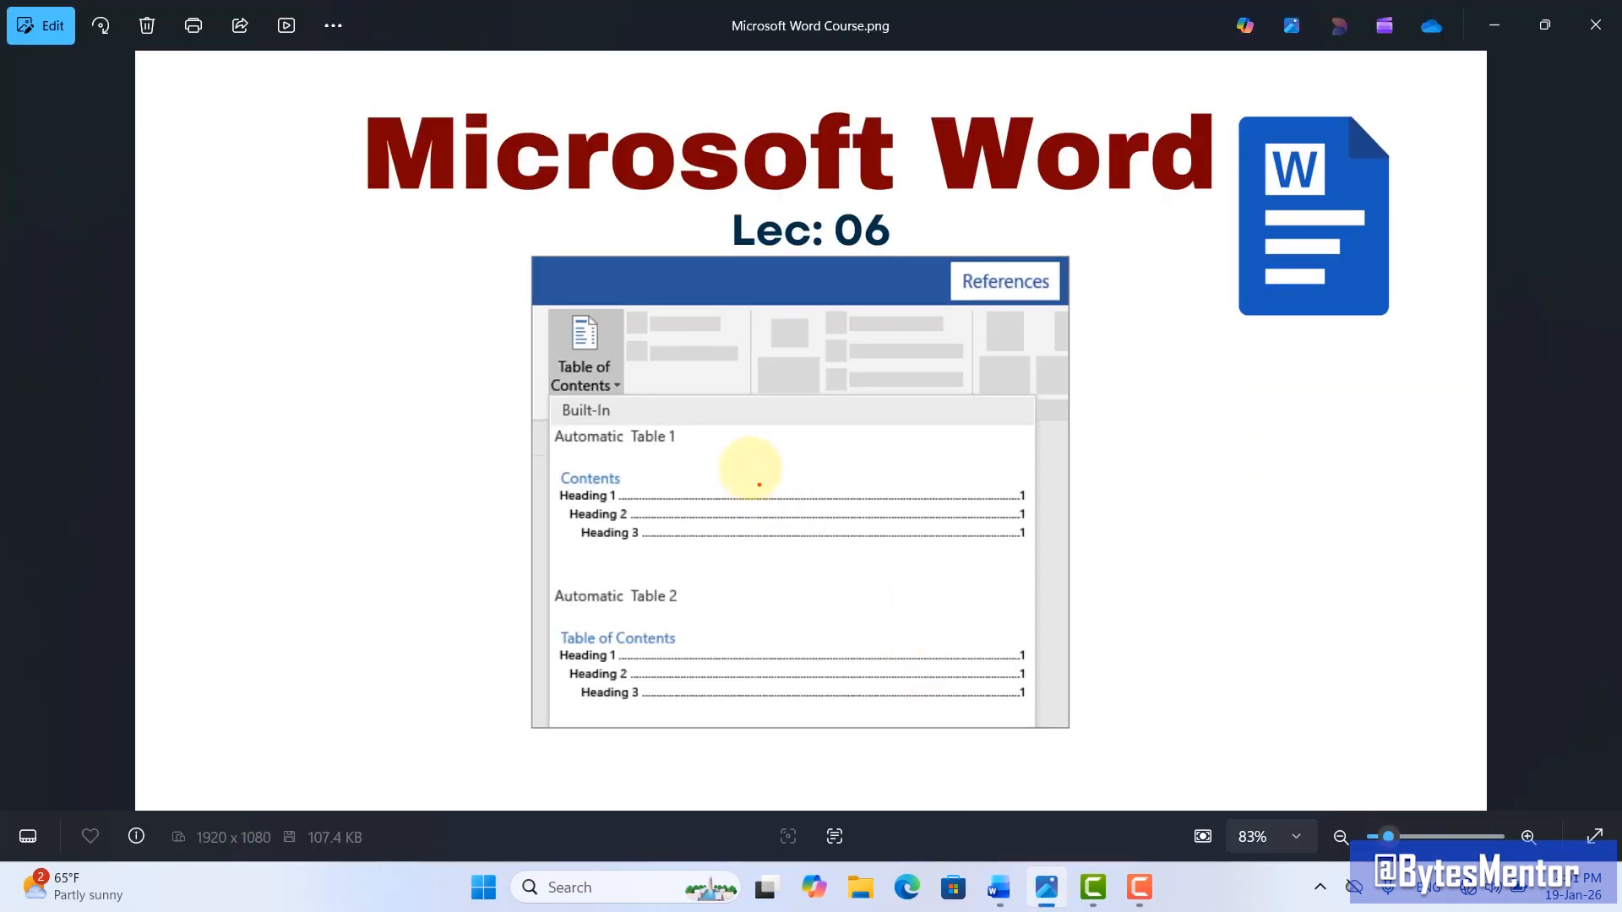
mouse_move(501, 255)
mouse_down()
mouse_move(564, 494)
mouse_move(996, 659)
mouse_move(1079, 706)
mouse_move(1097, 742)
mouse_up()
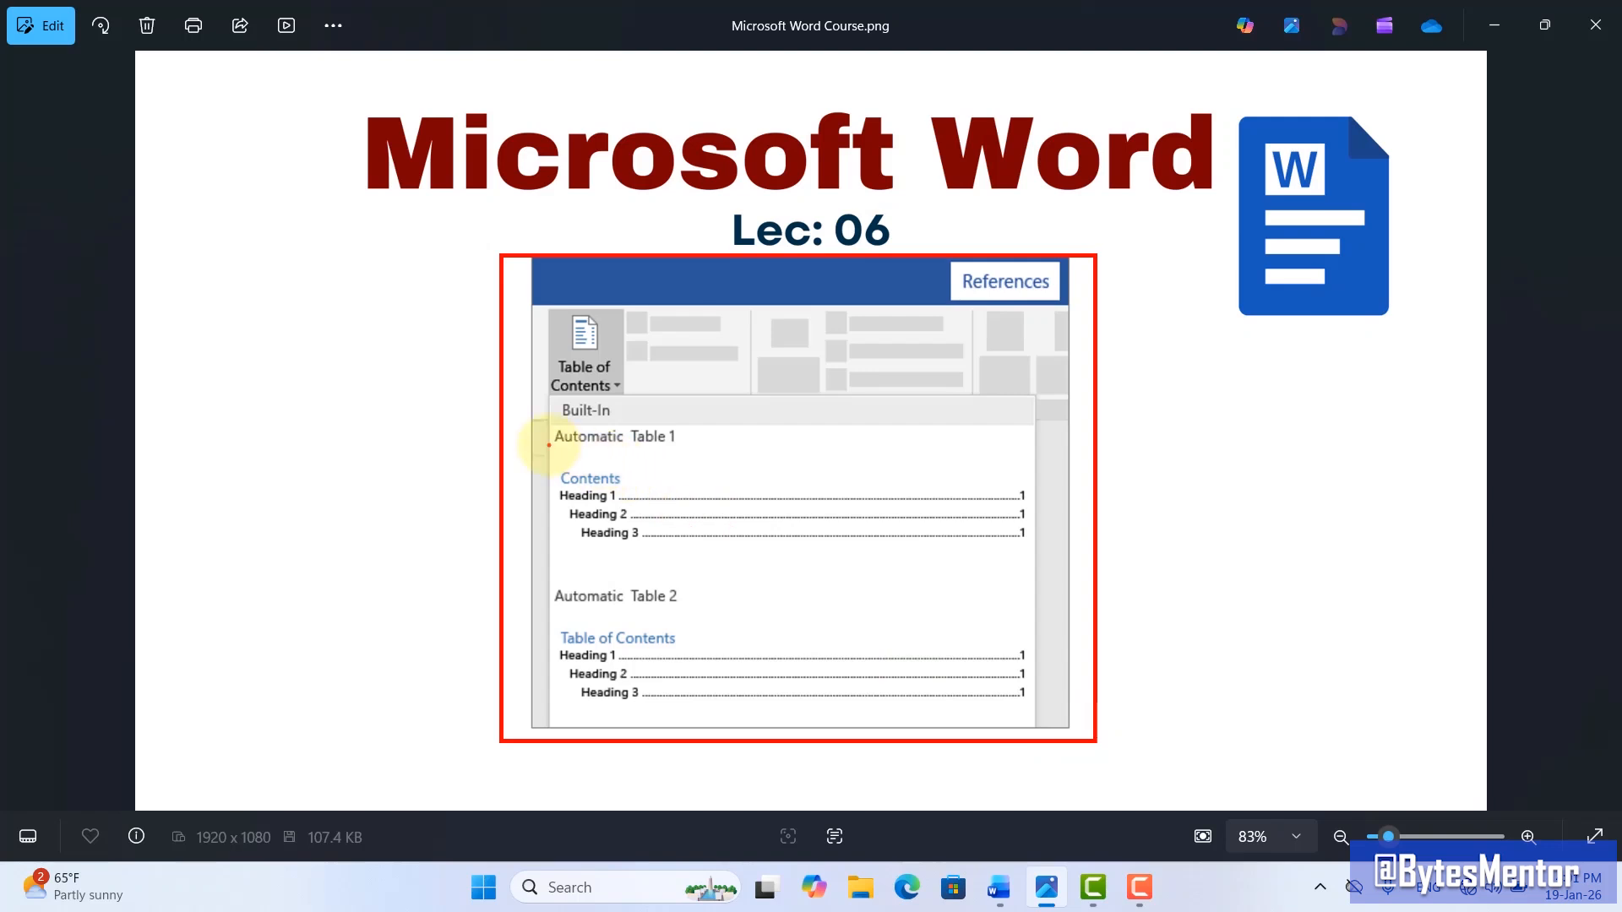